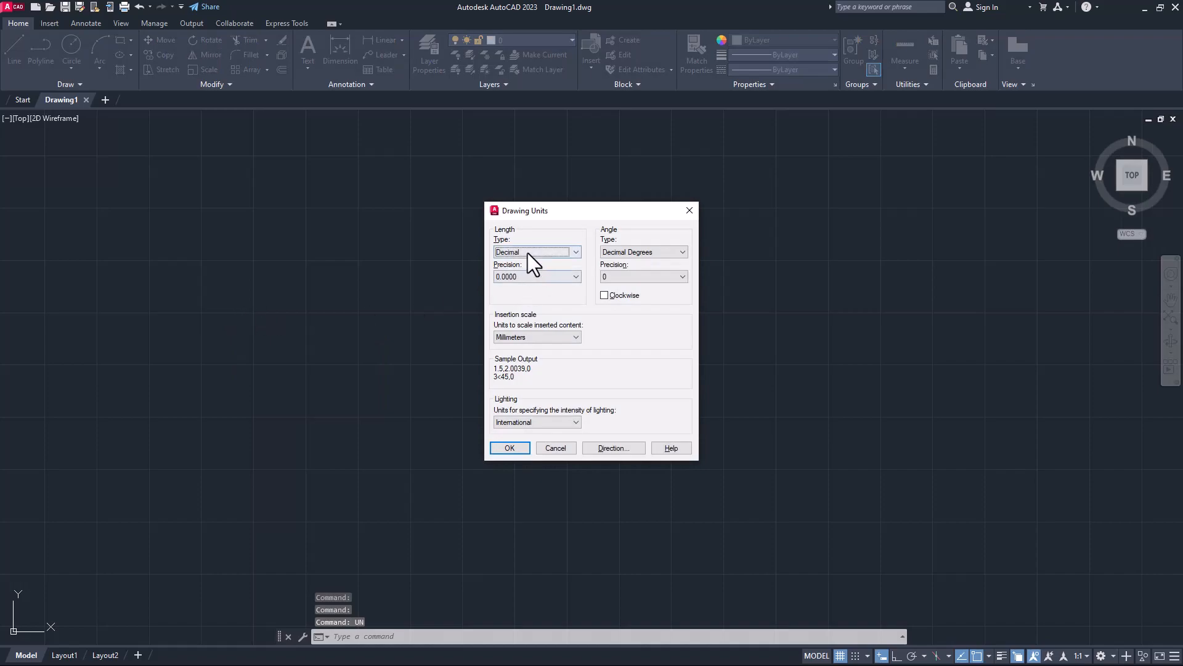
Configure the drawing units with inches as the insertion scale and a decimal length precision of 0.00.
drag(549, 209, 425, 211)
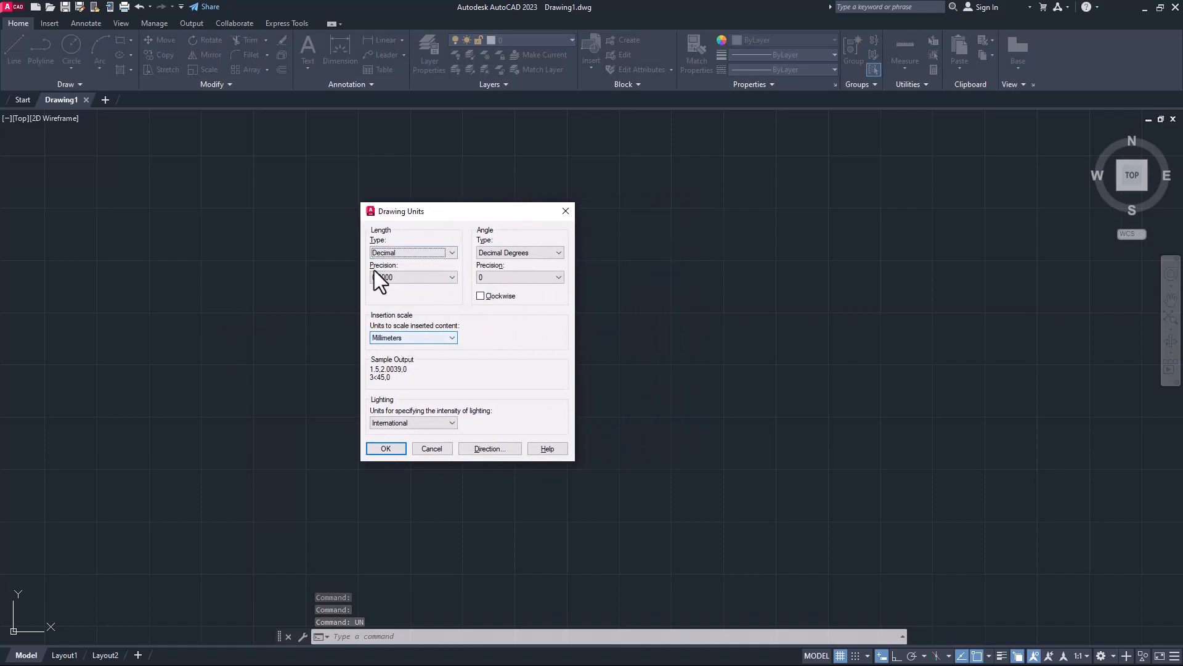
click(417, 335)
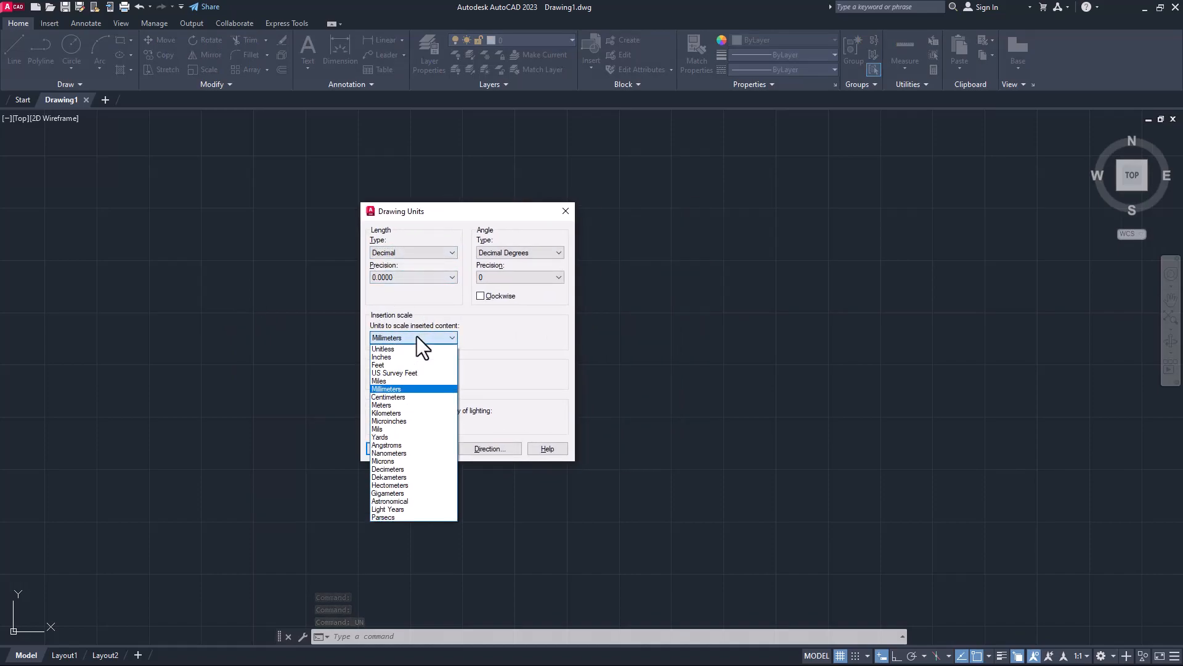
click(393, 357)
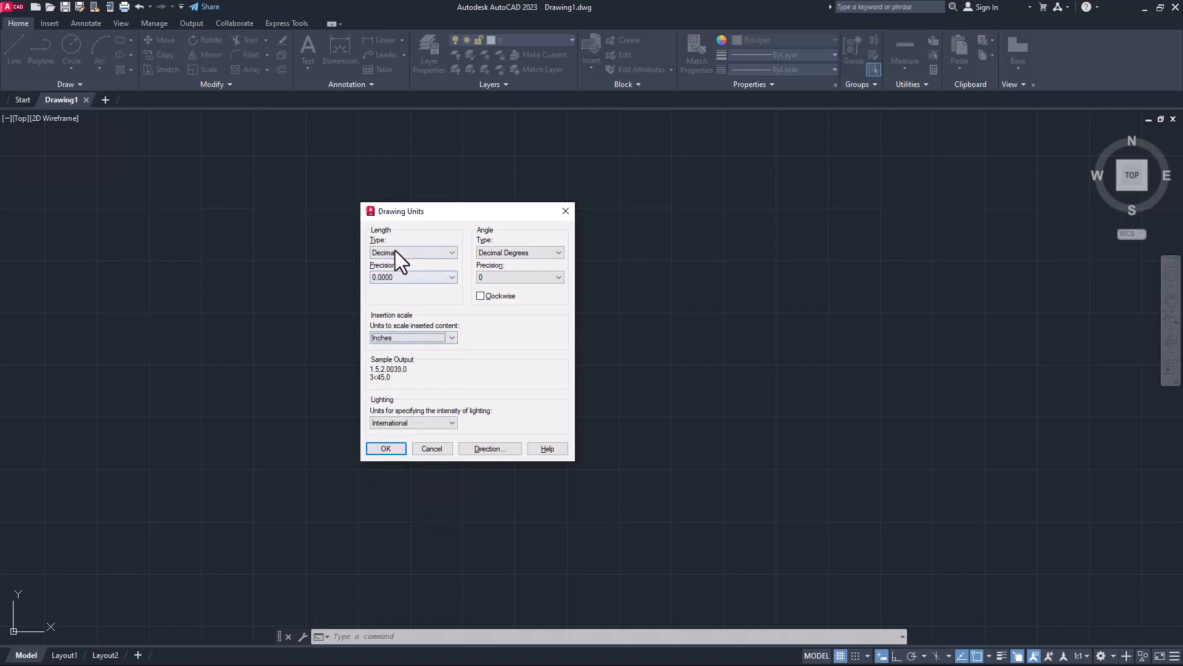
click(405, 277)
click(391, 306)
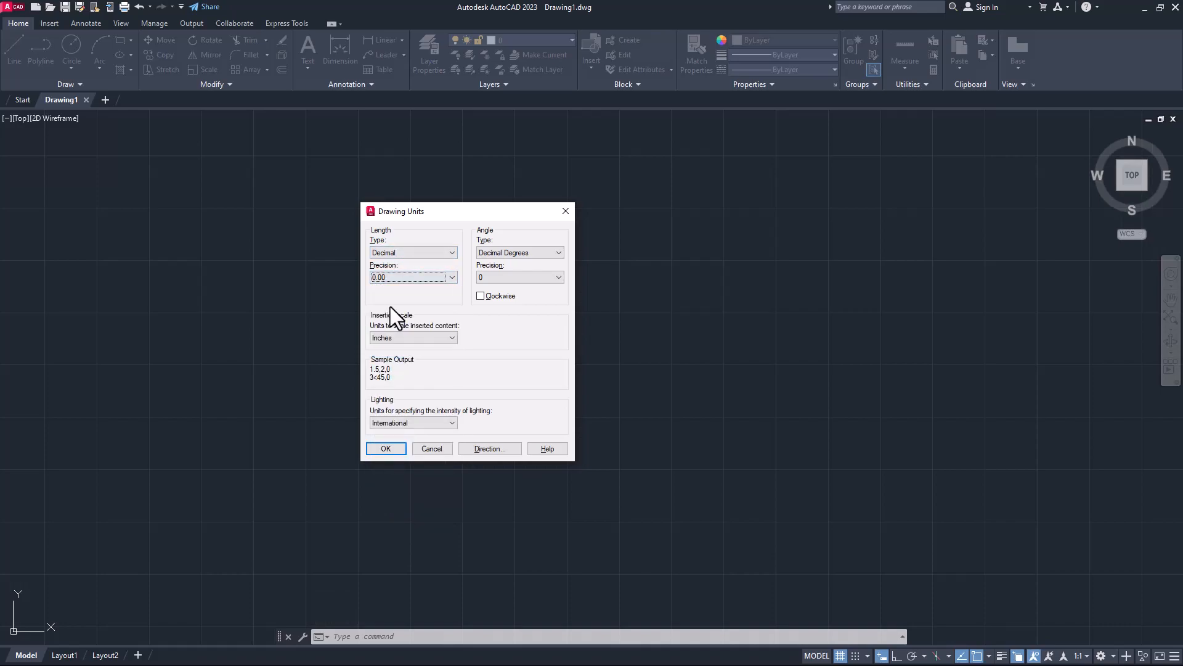
click(388, 449)
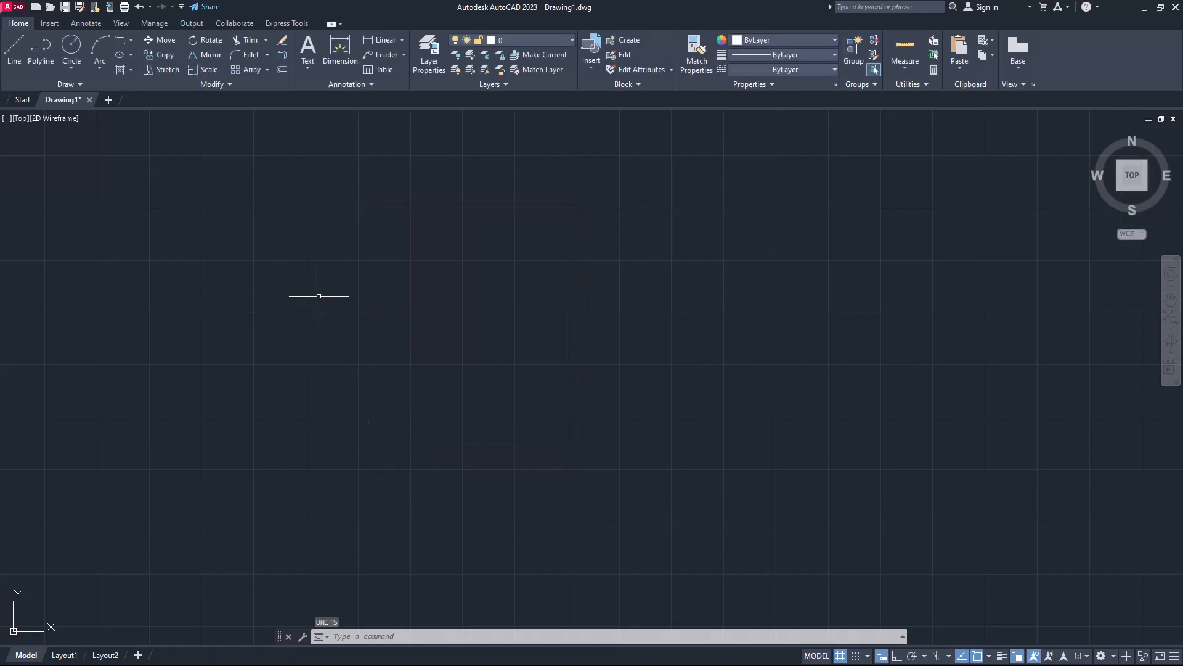
Save the drawing as Ex-No8 in the Drafting Applications folder.
key(ctrl+s)
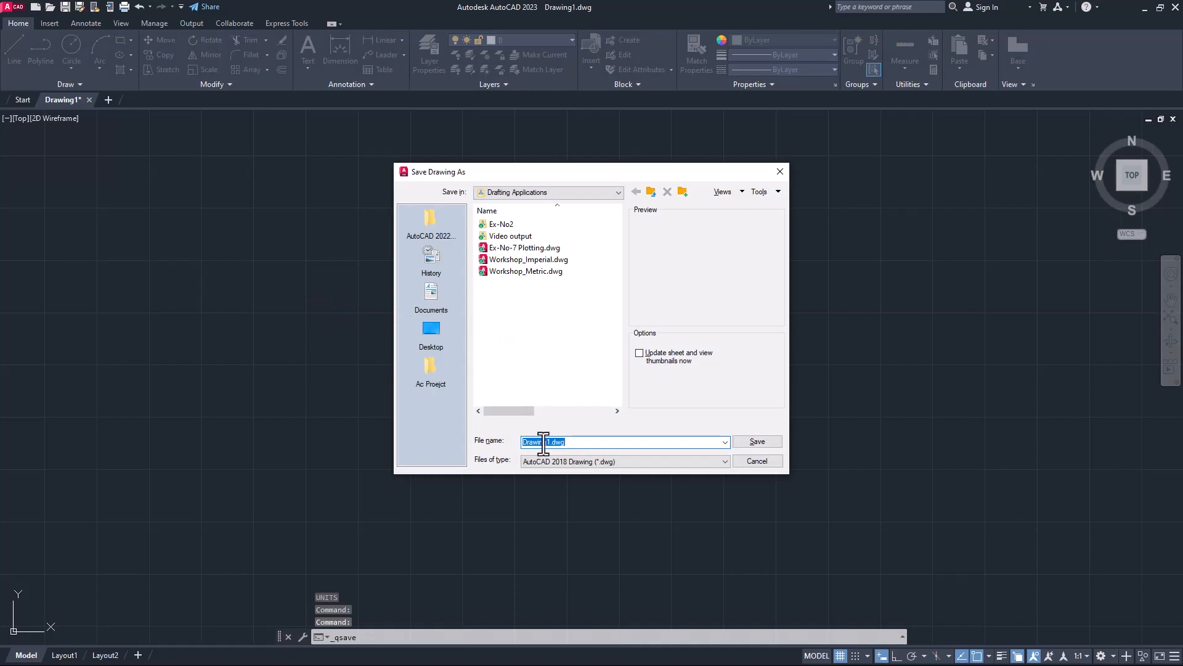
text(Ex-No)
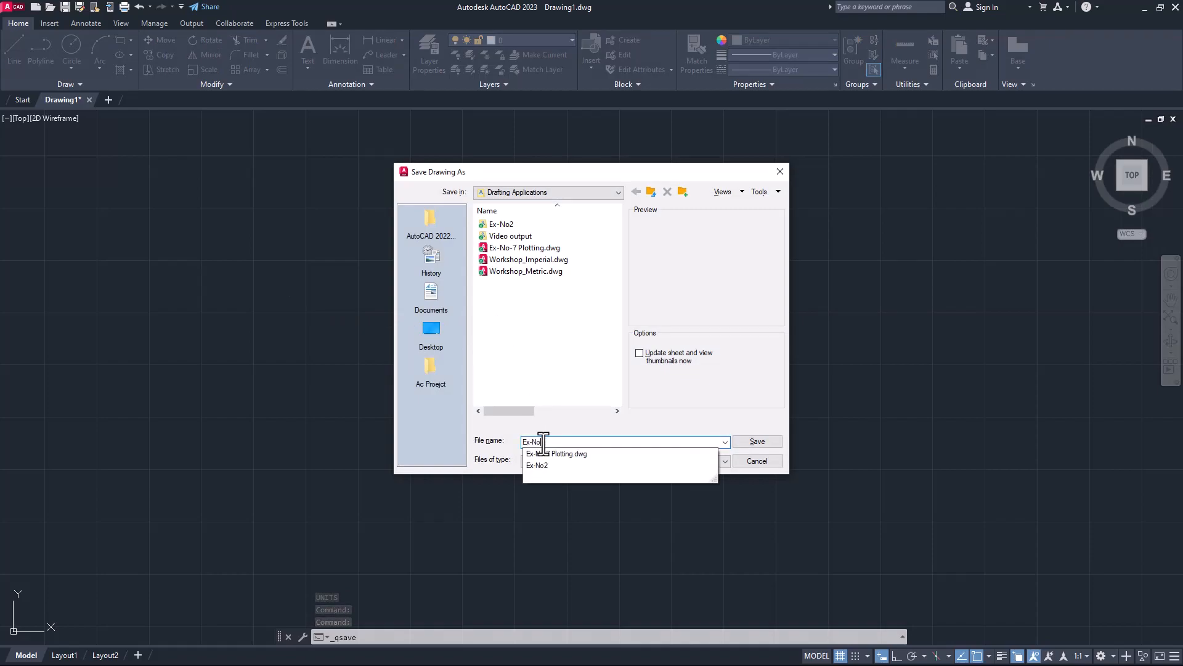
text(8)
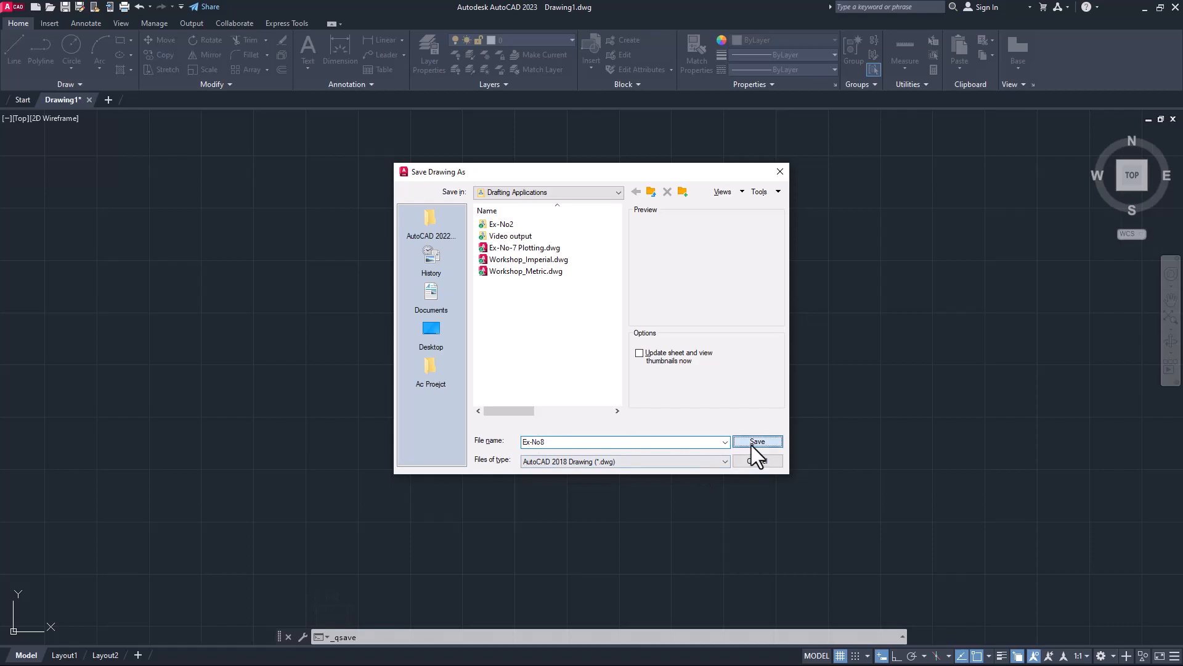
click(755, 442)
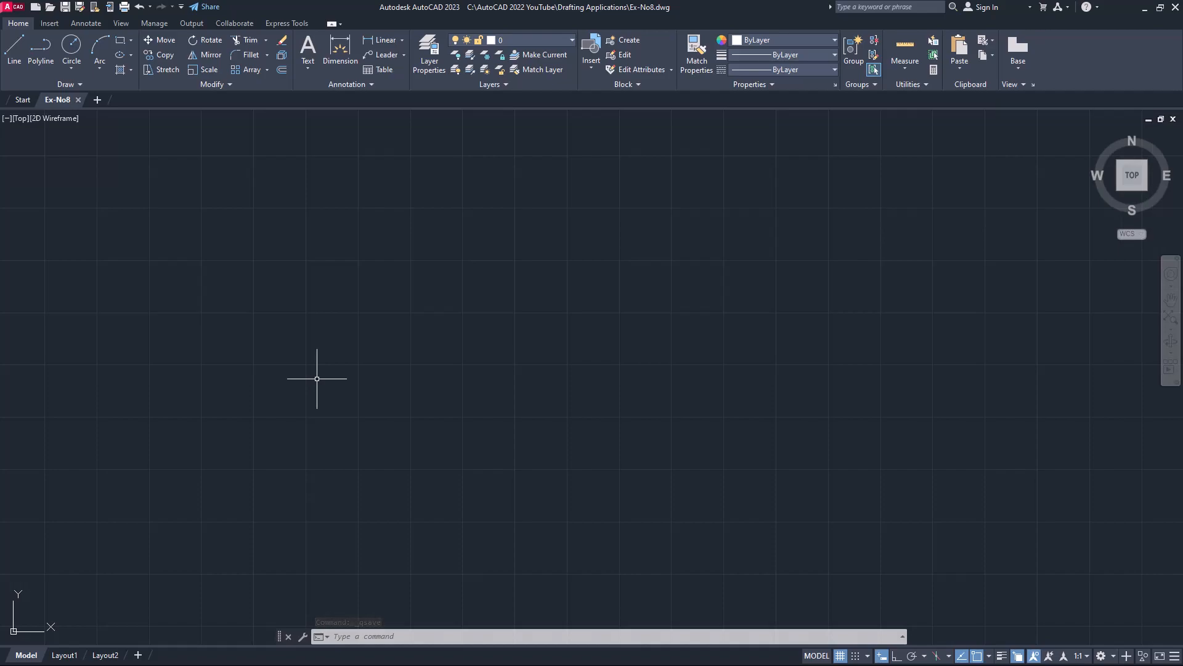
Open the recent Workshop_Imperial drawing in model space and return to the Ex-No8 drawing.
click(15, 100)
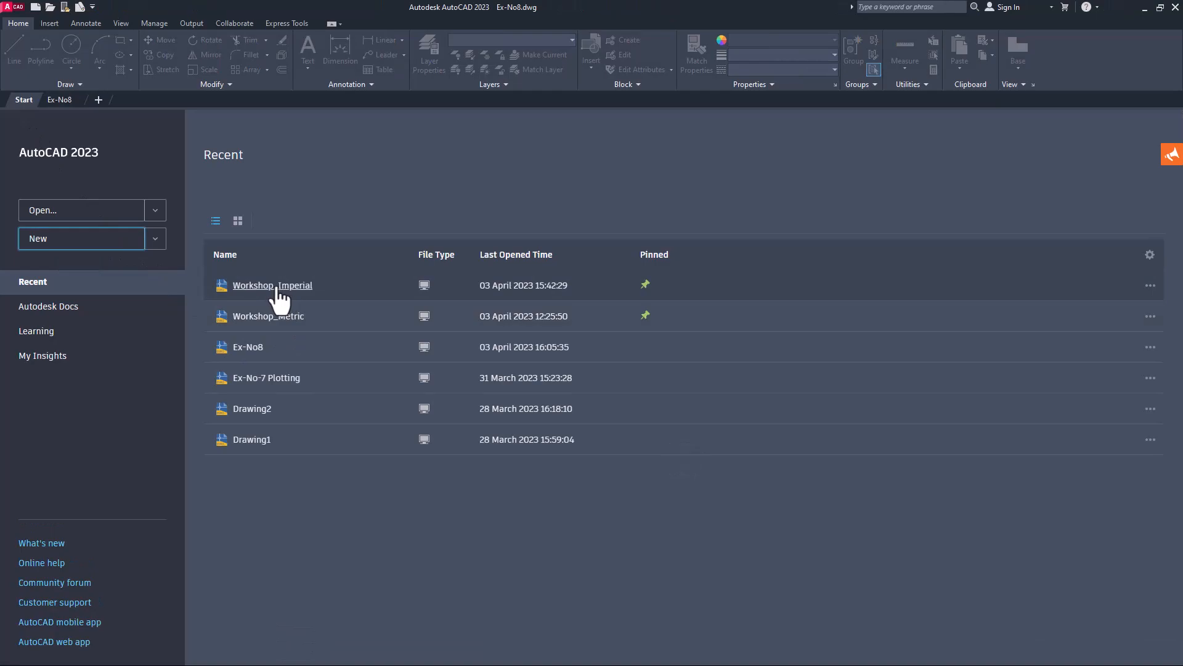
click(276, 291)
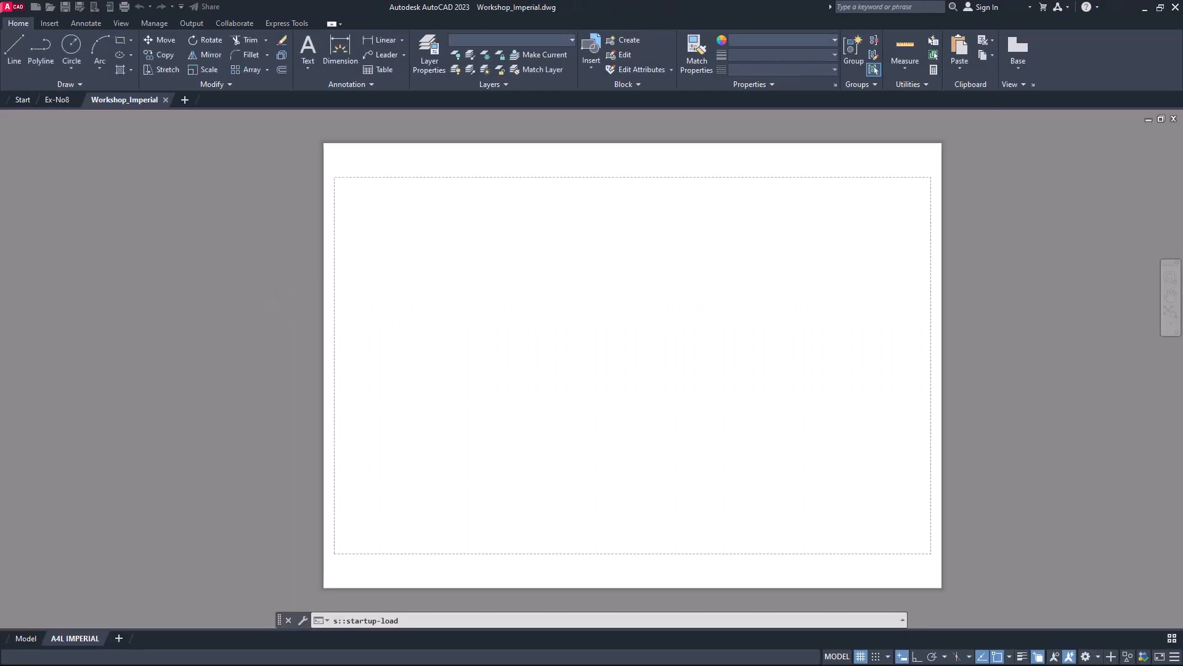
click(23, 99)
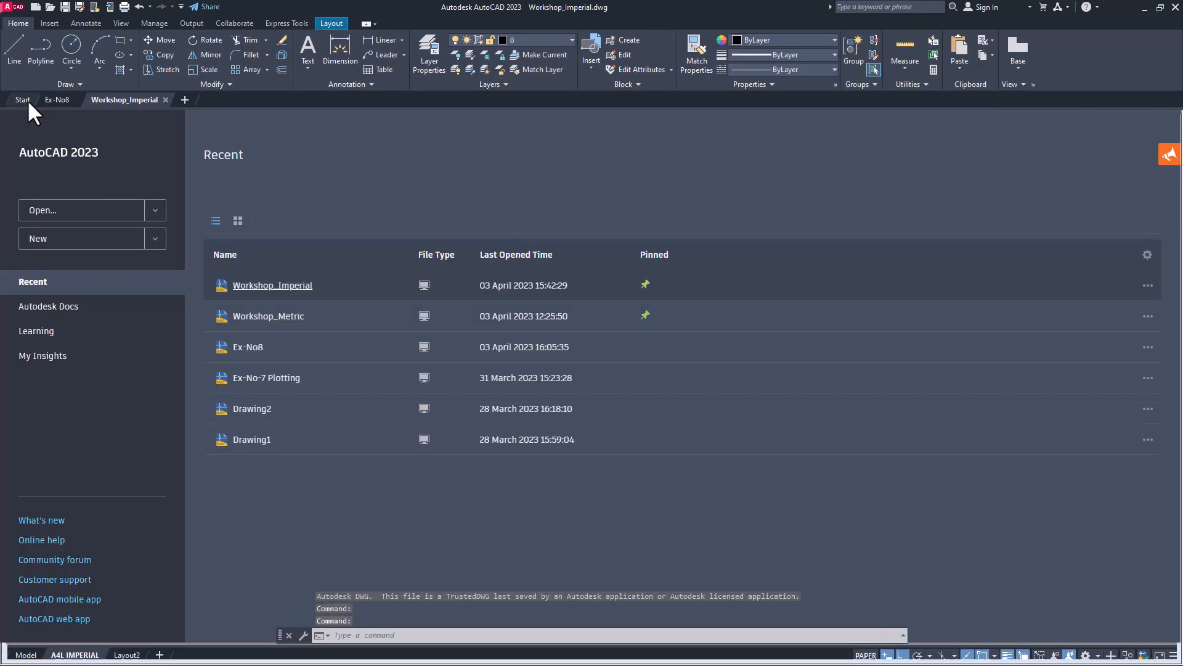
mouse_move(61, 102)
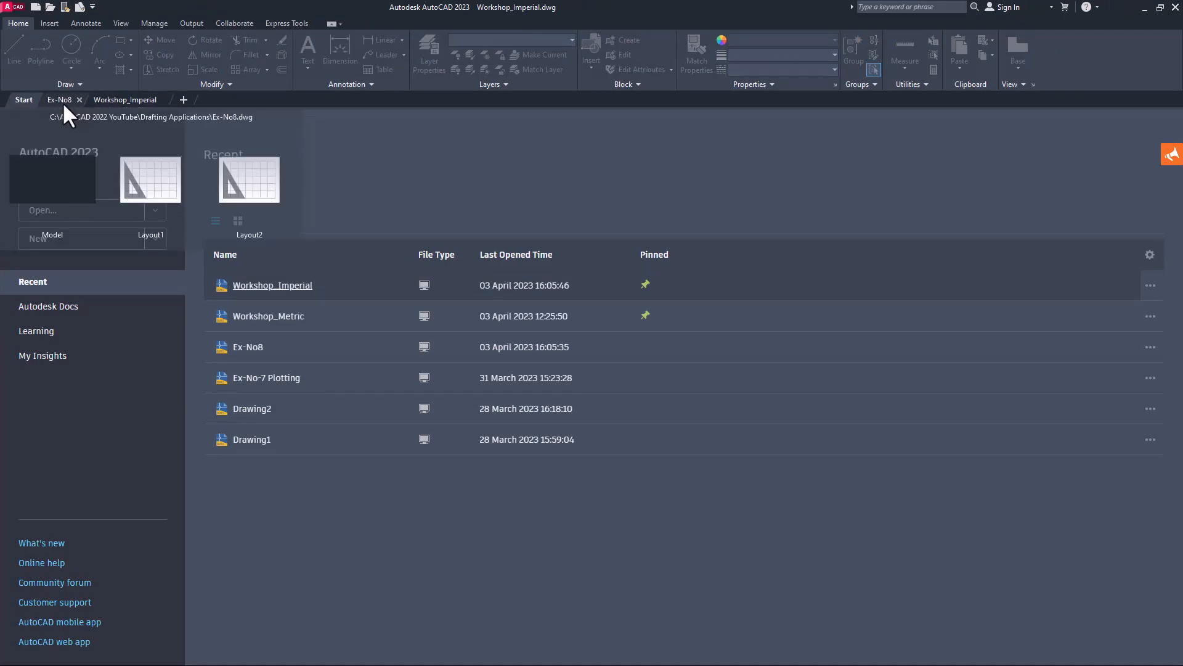
click(131, 99)
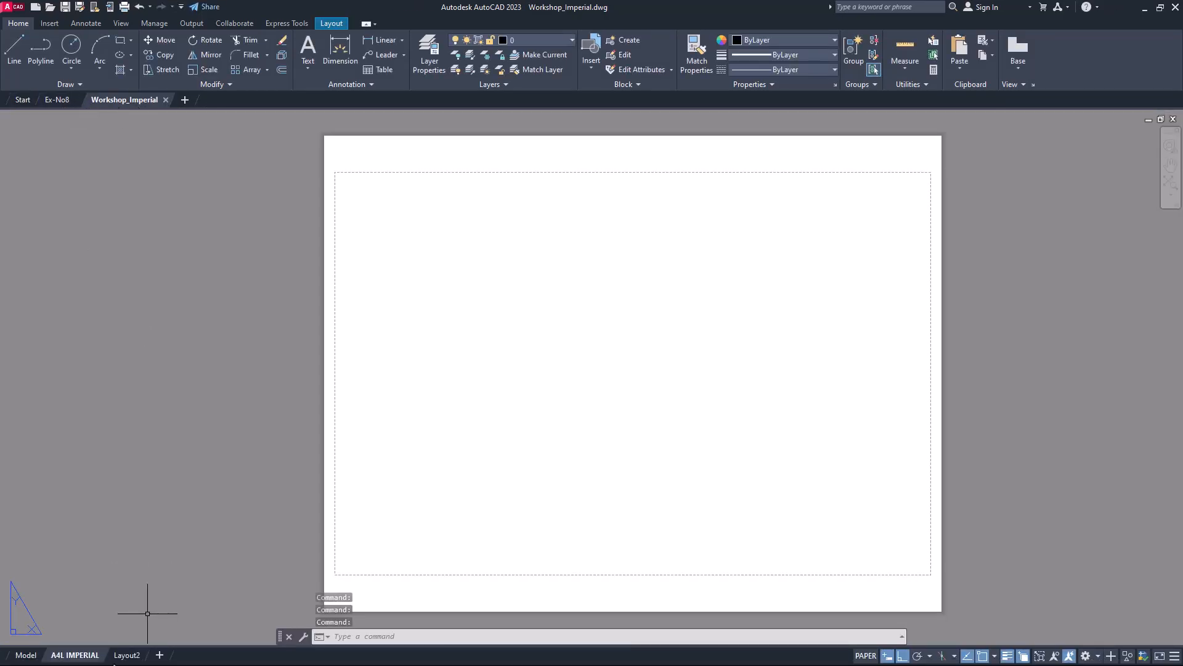
click(24, 655)
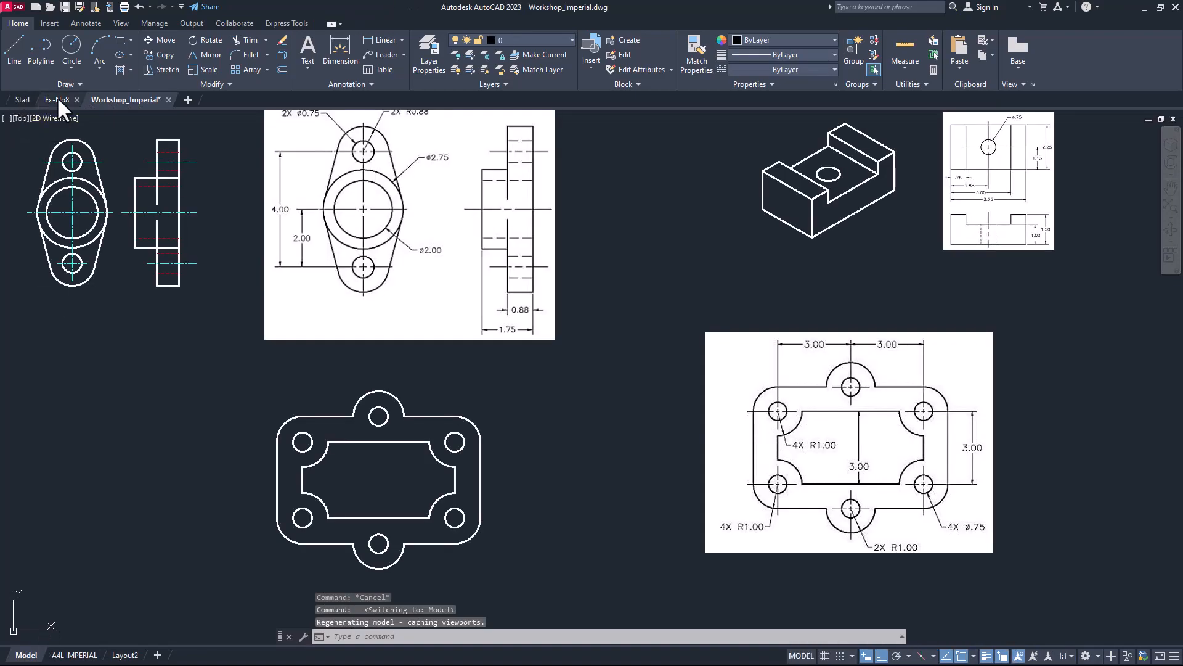
click(59, 100)
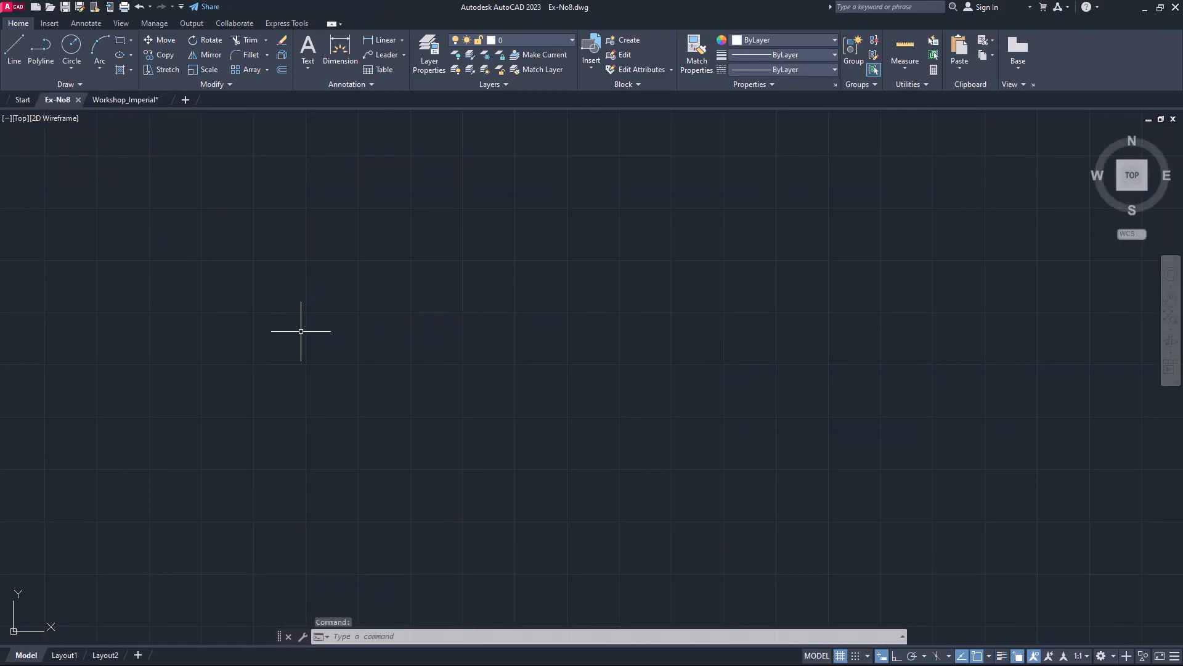
text(da)
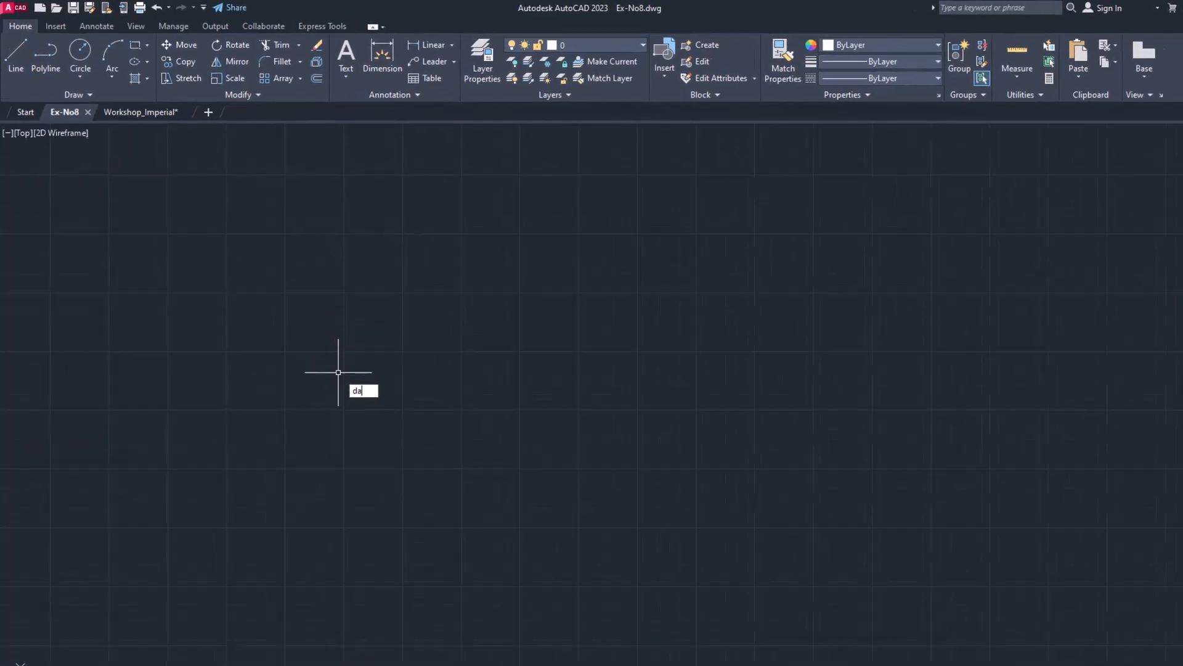
key(BackSpace)
key(BackSpace)
text(adc)
key(Return)
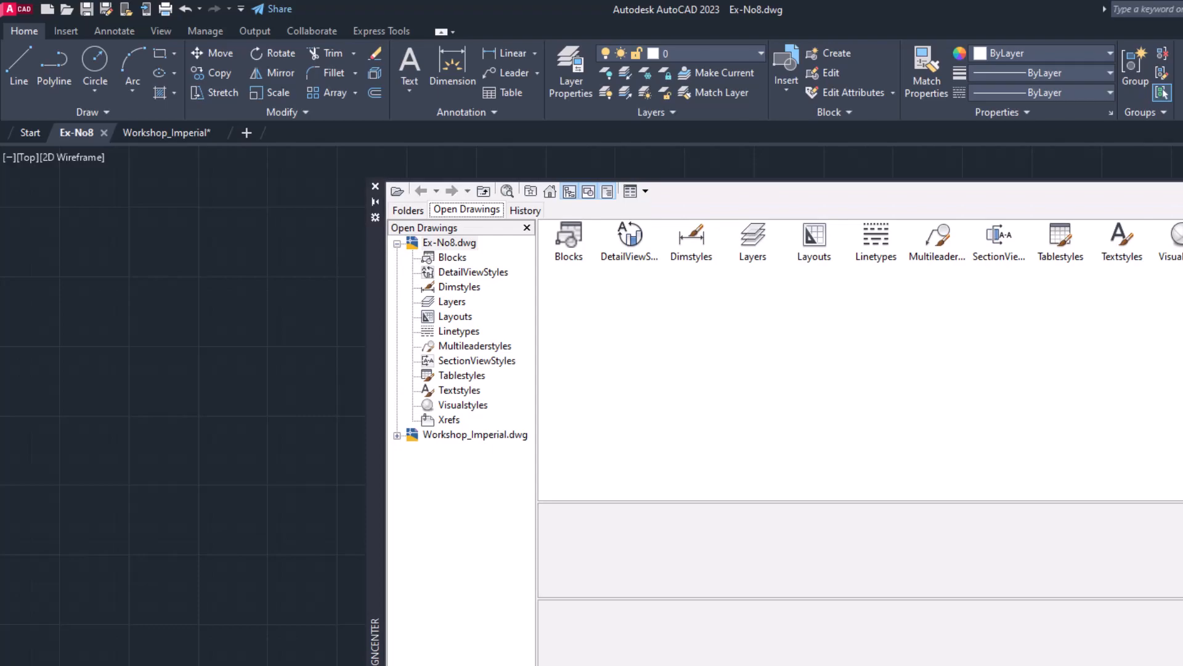
click(375, 187)
click(161, 32)
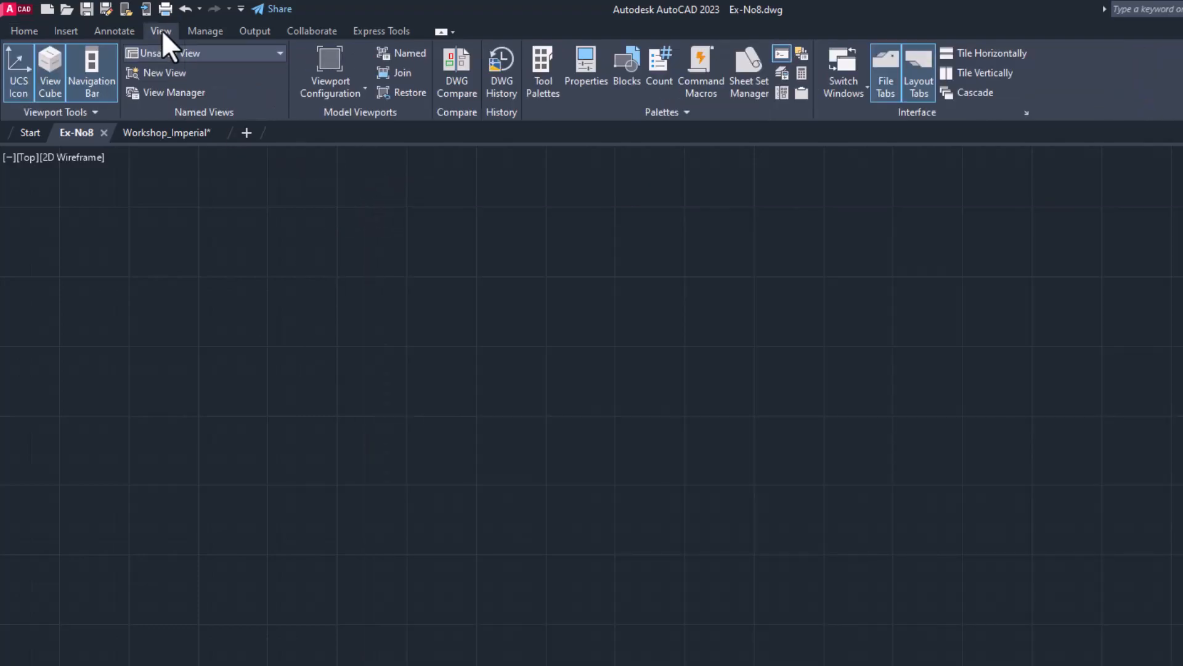
click(781, 95)
click(375, 187)
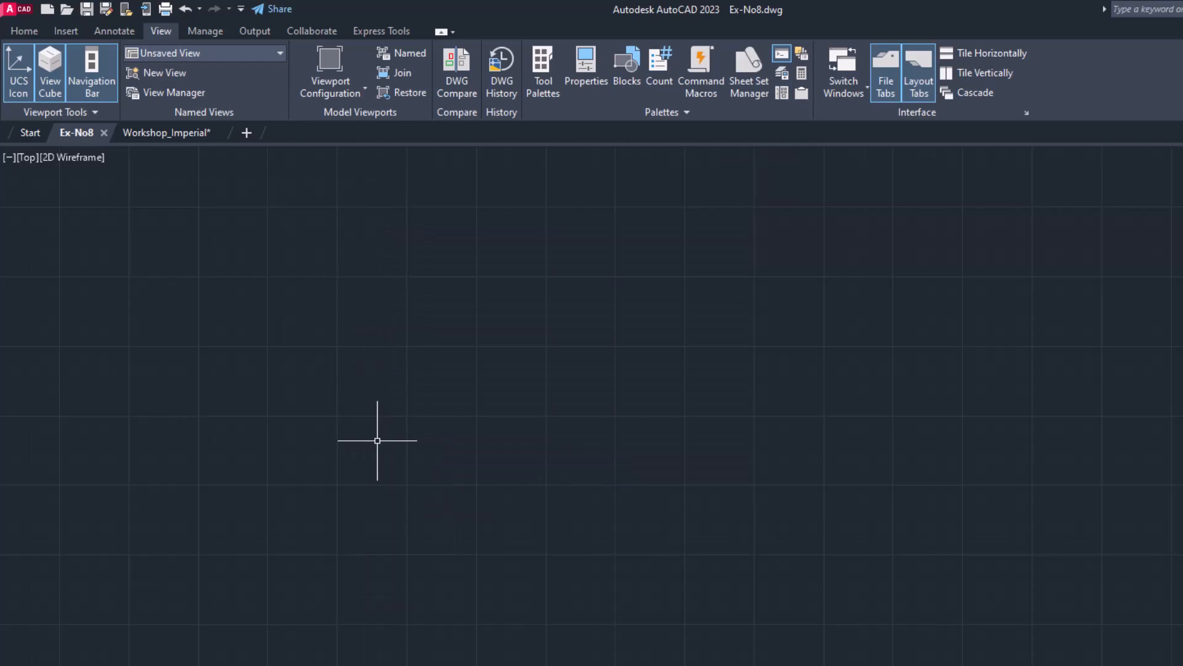
Open DesignCenter and copy all dimension styles from Workshop_Imperial.dwg into the Ex-No8 drawing.
key(ctrl+2)
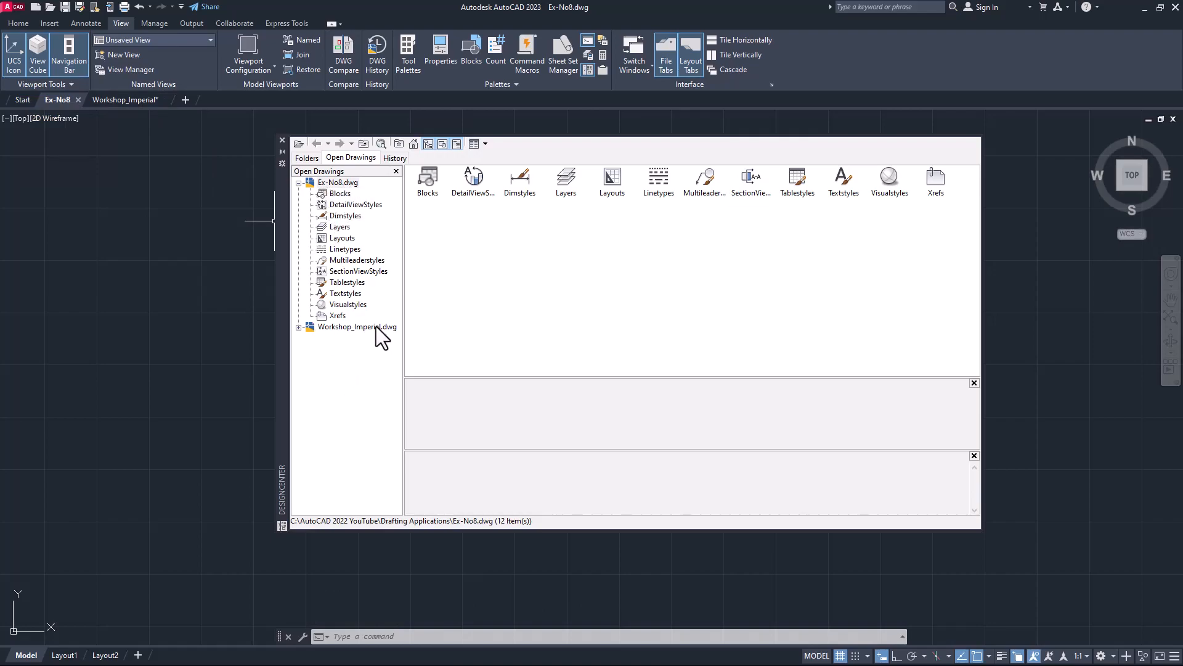
click(299, 328)
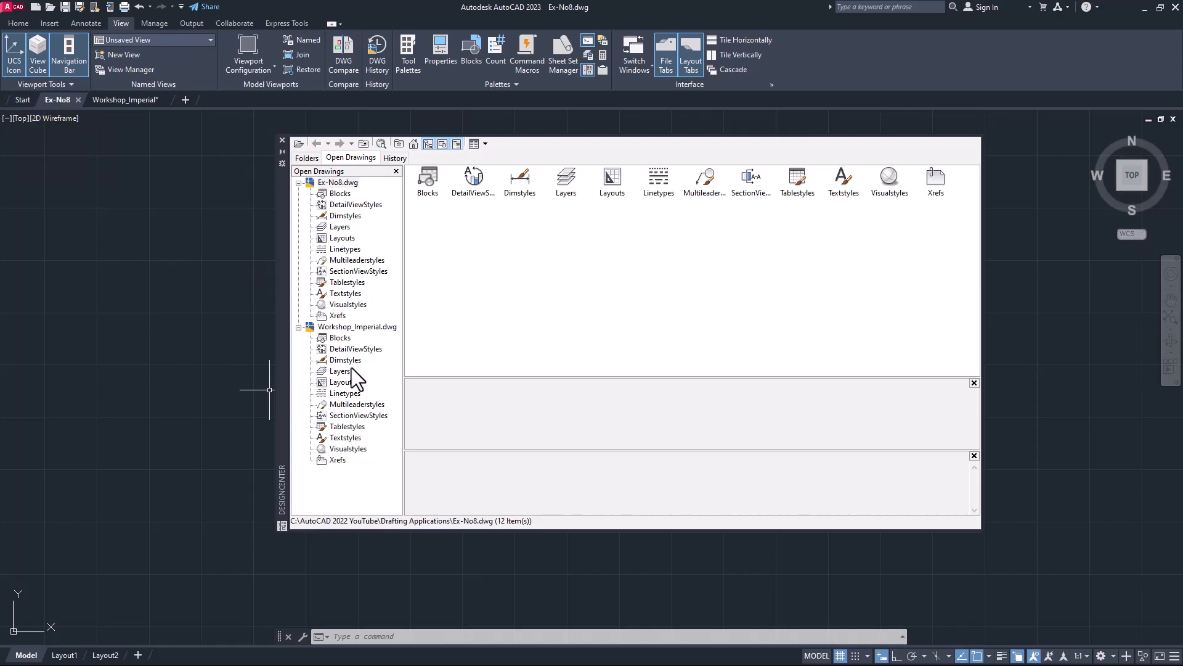
click(349, 336)
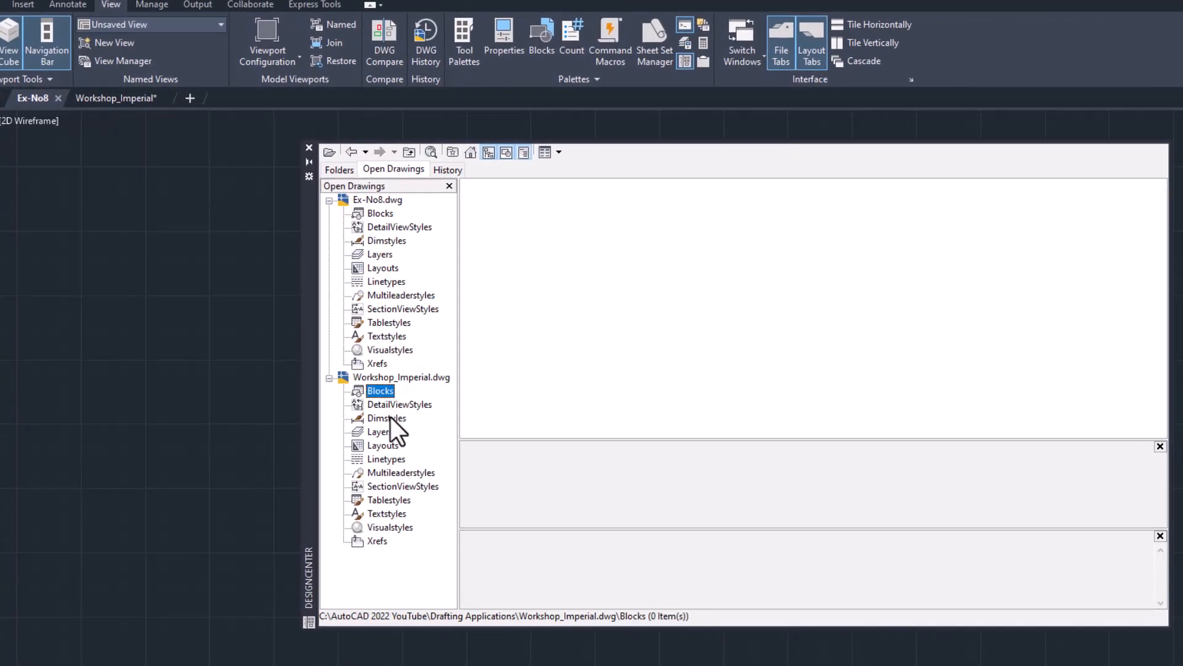
click(388, 419)
mouse_move(656, 266)
mouse_down()
mouse_move(595, 255)
mouse_move(486, 198)
mouse_move(80, 258)
mouse_up()
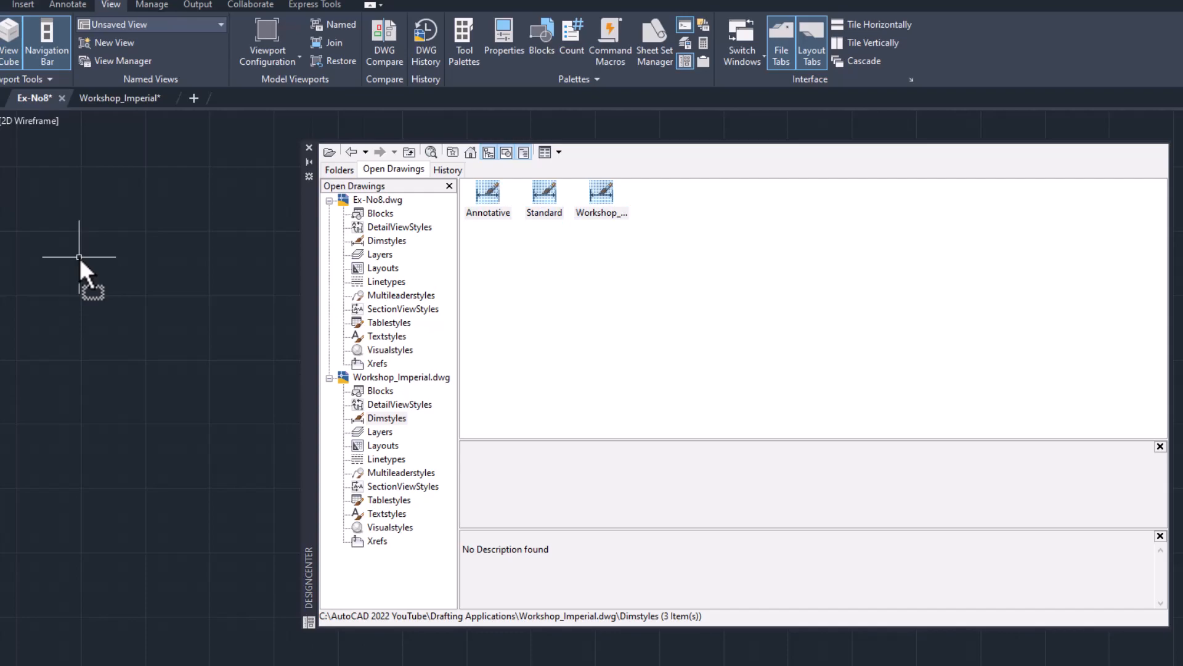
Copy all layers of Workshop_Imperial.dwg, from 0 and Center Line to Hidden, into the Ex-No8 drawing.
click(383, 435)
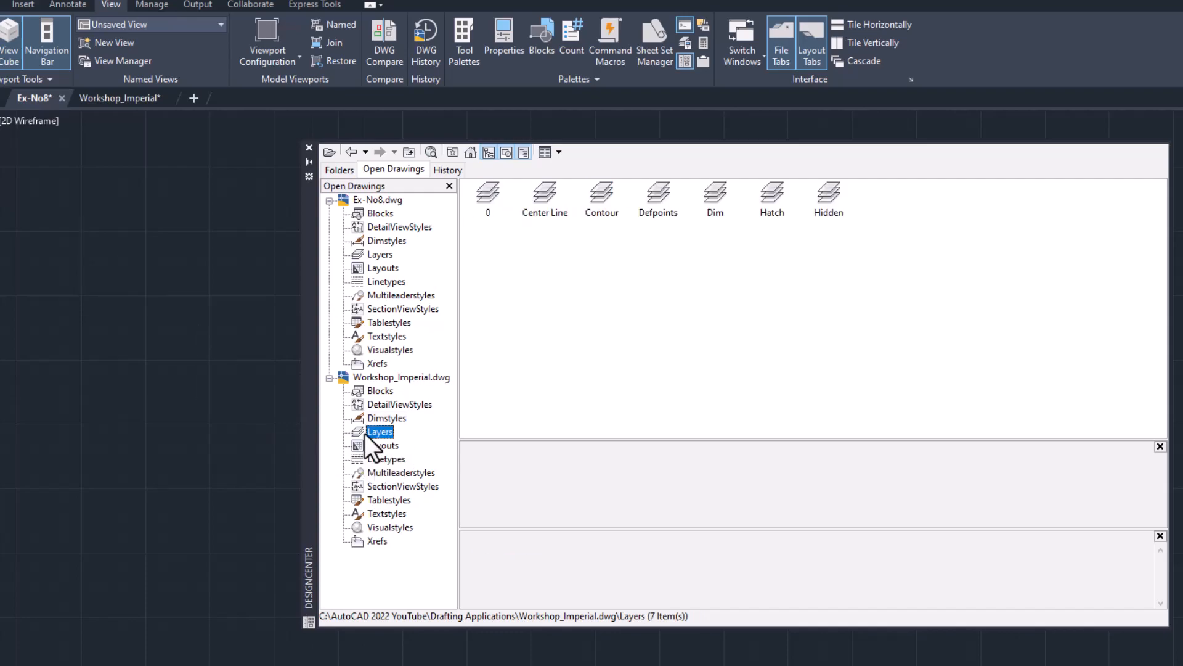
drag(881, 240, 493, 199)
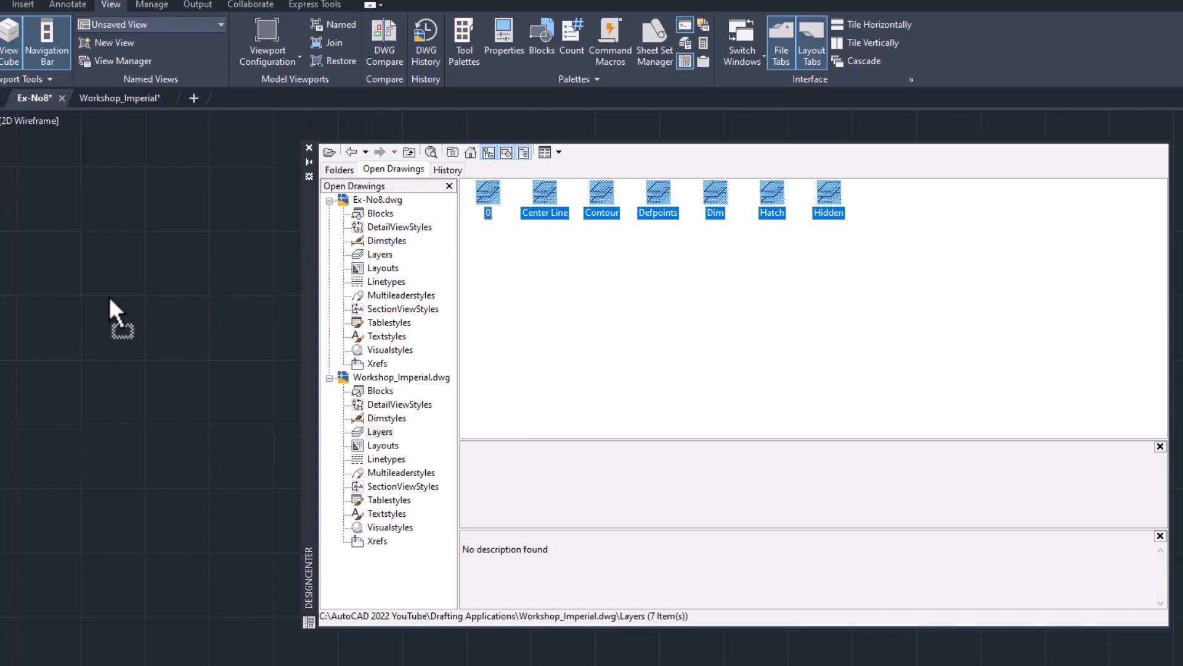
drag(109, 297, 109, 297)
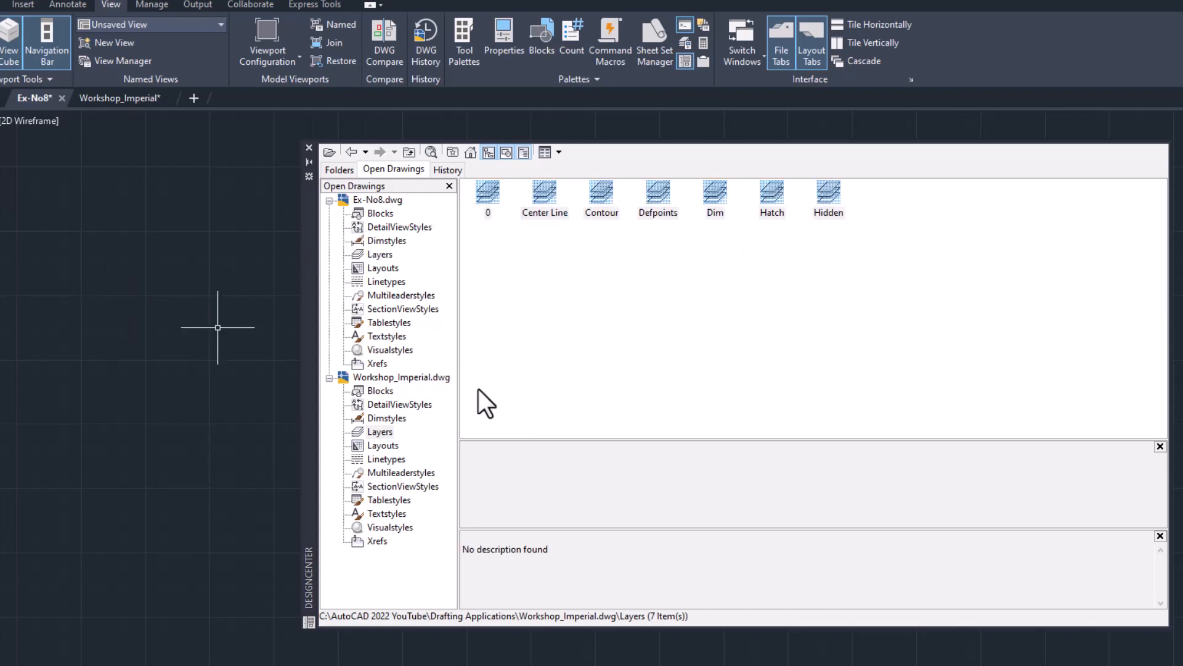
Copy the A4L IMPERIAL layout from Workshop_Imperial.dwg into the Ex-No8 drawing.
click(383, 447)
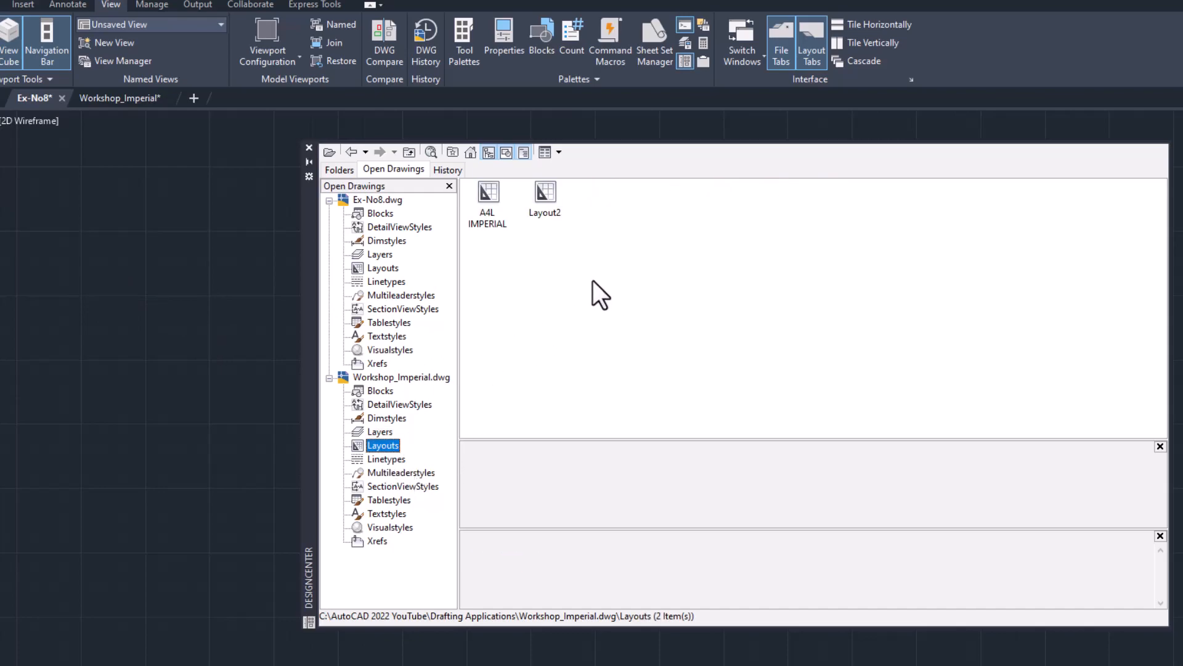
click(496, 219)
mouse_move(494, 214)
mouse_down()
mouse_move(446, 283)
mouse_move(216, 454)
mouse_up()
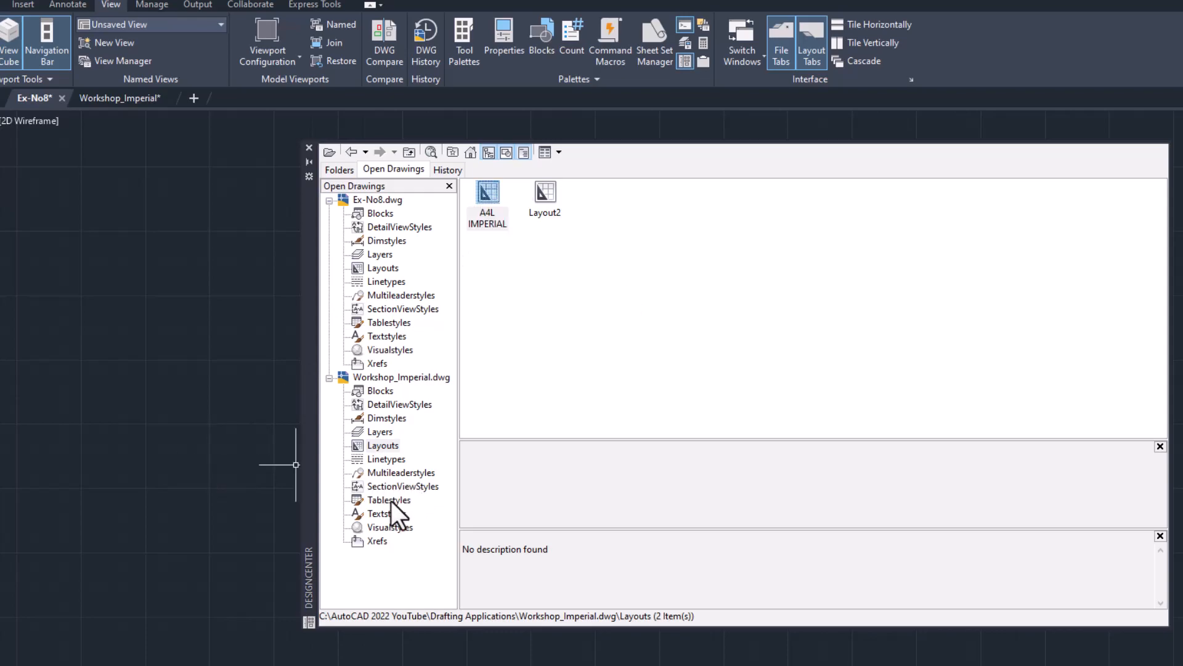
Copy all text styles of Workshop_Imperial.dwg (.15, .18 text, Annotative and Standard) into the Ex-No8 drawing.
click(389, 473)
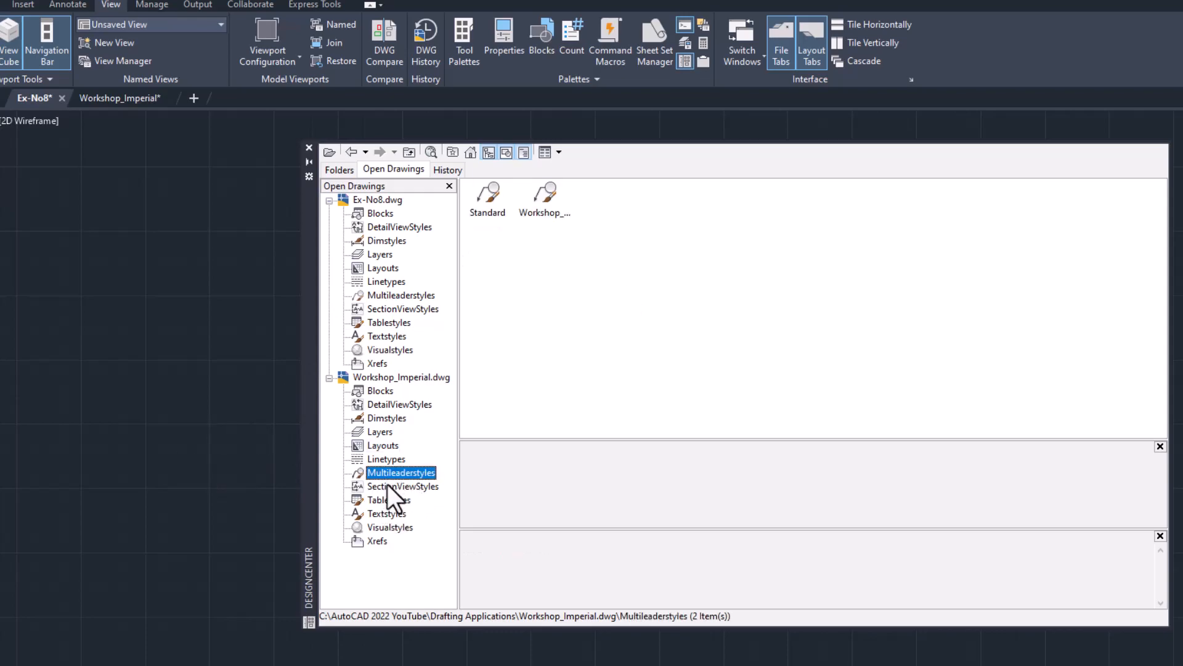
click(387, 485)
click(383, 504)
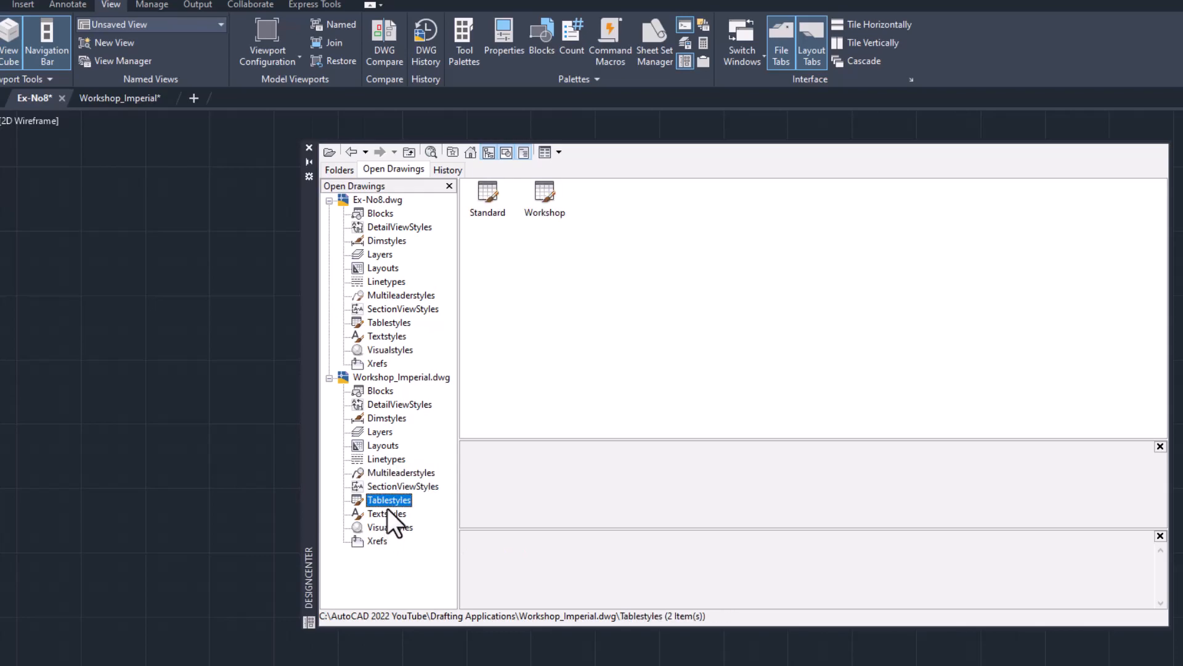
click(390, 513)
drag(657, 294, 159, 296)
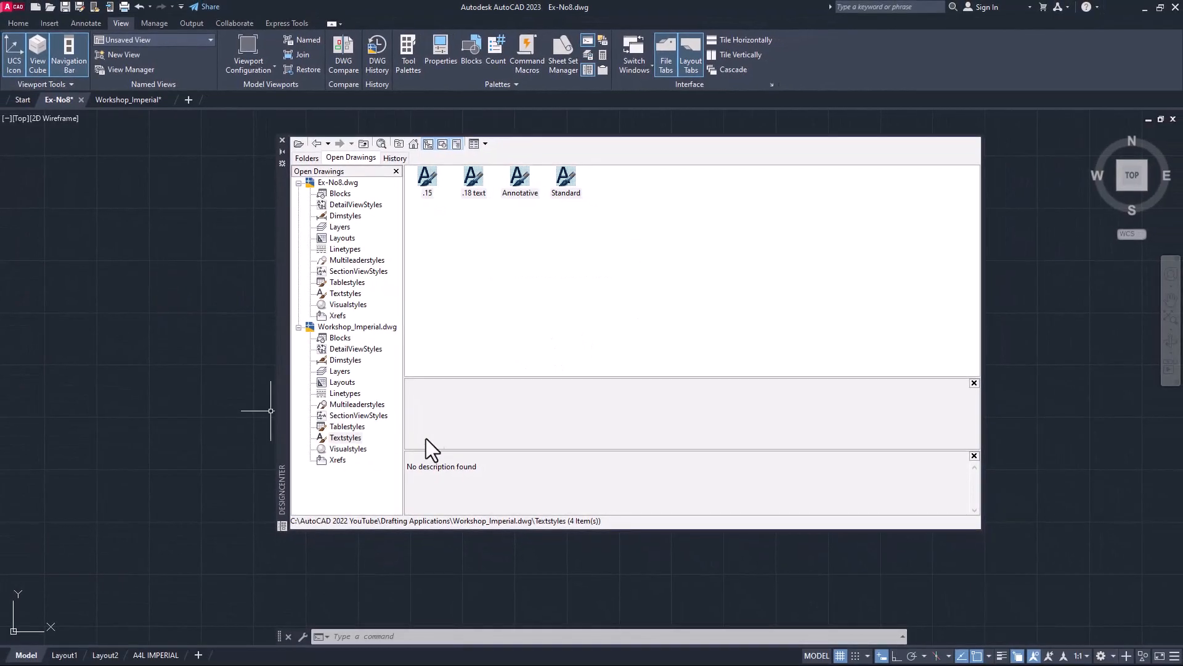
Close DesignCenter and check the layer list of the Ex-No8 drawing for the copied layers.
click(19, 22)
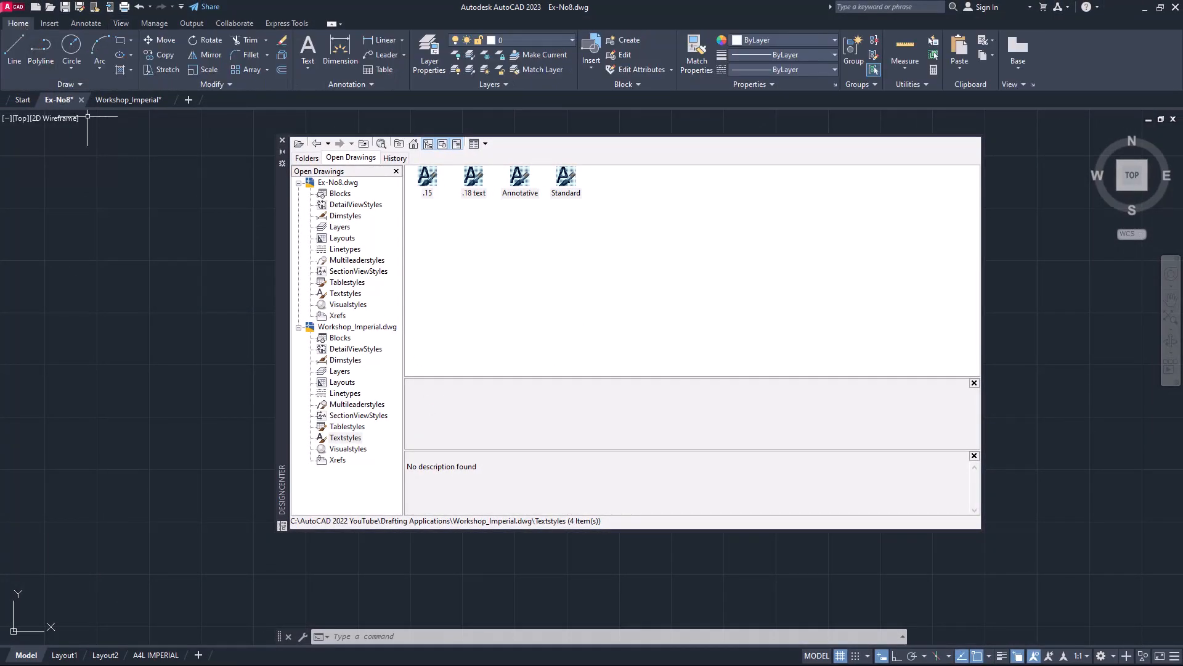
click(282, 140)
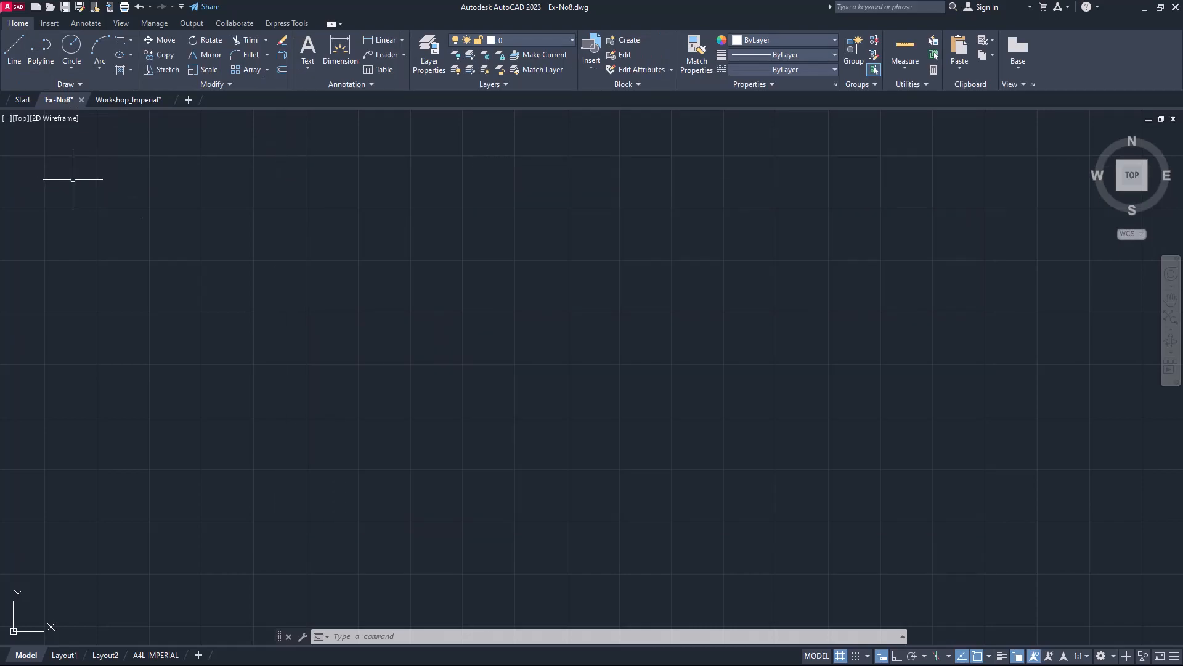
click(532, 42)
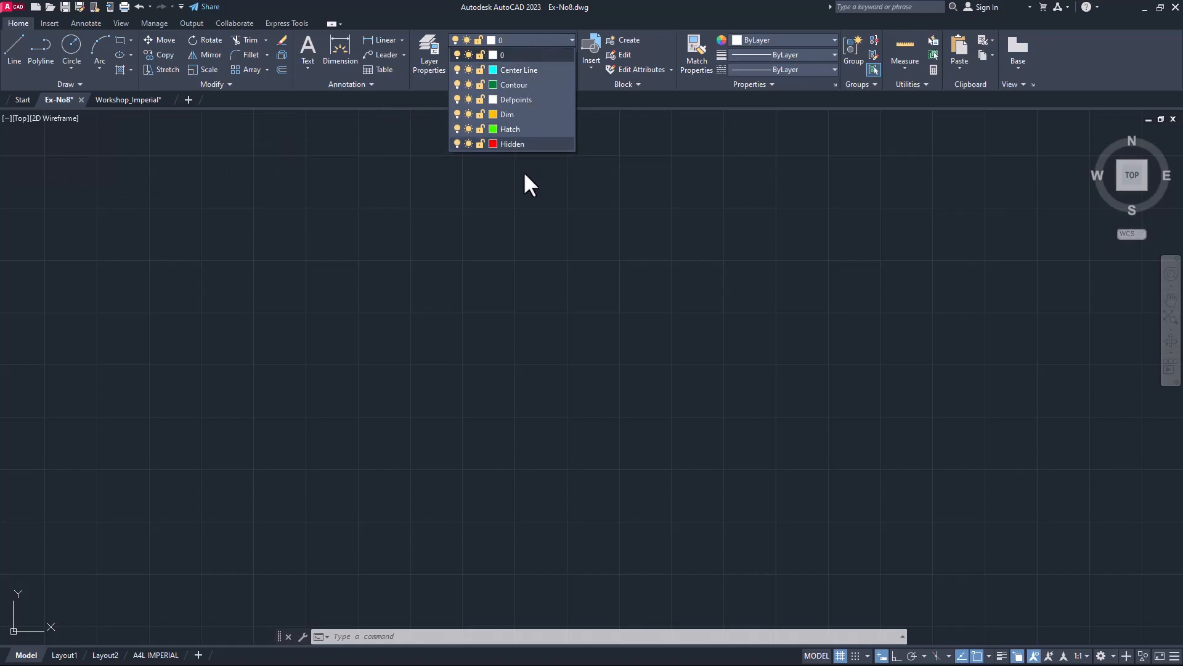
View the A4L IMPERIAL layout of the Ex-No8 drawing and return to model space.
click(155, 654)
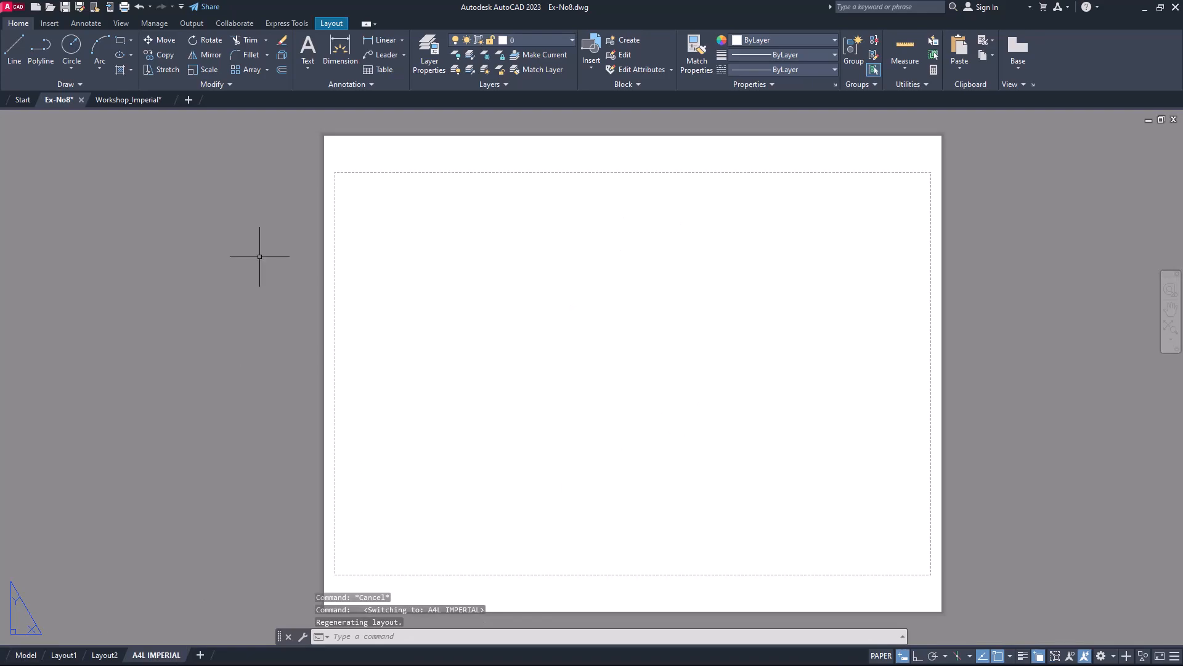
click(26, 654)
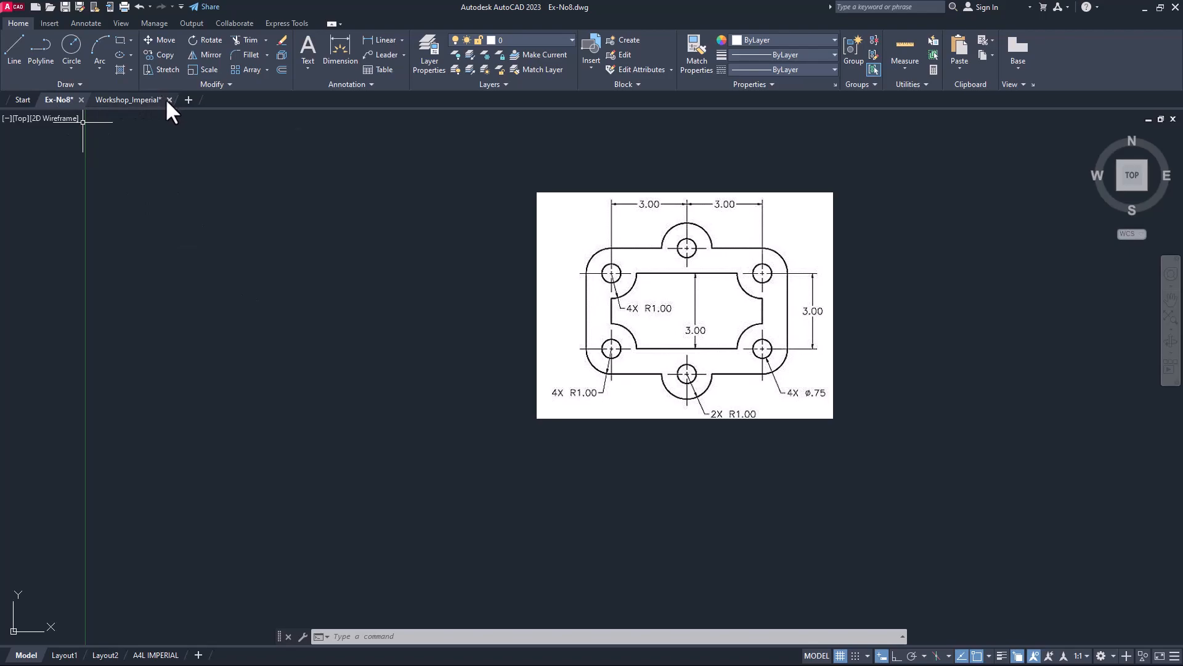
Close the Workshop_Imperial drawing and save Ex-No8.
click(126, 100)
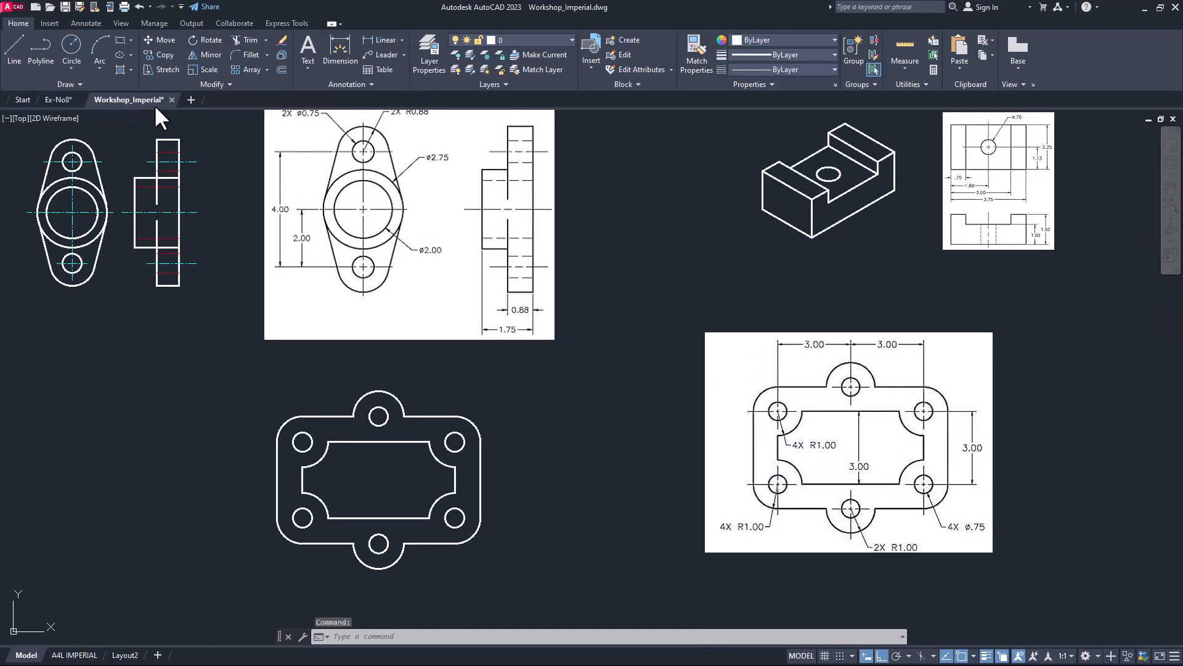
mouse_move(152, 103)
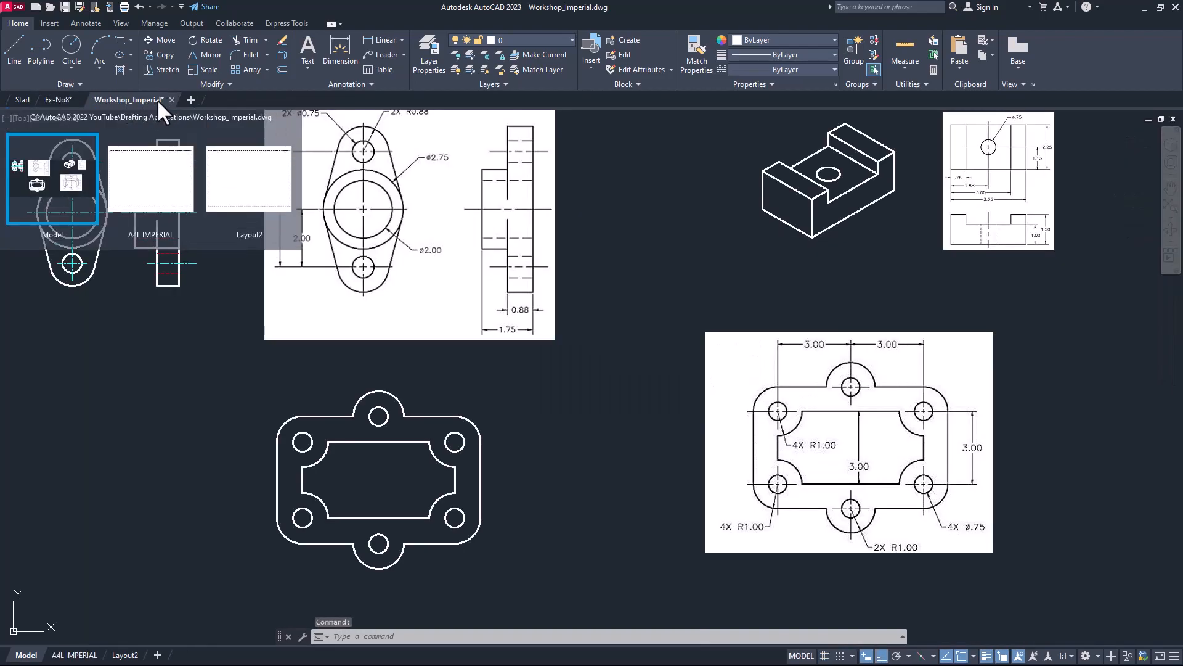
click(170, 99)
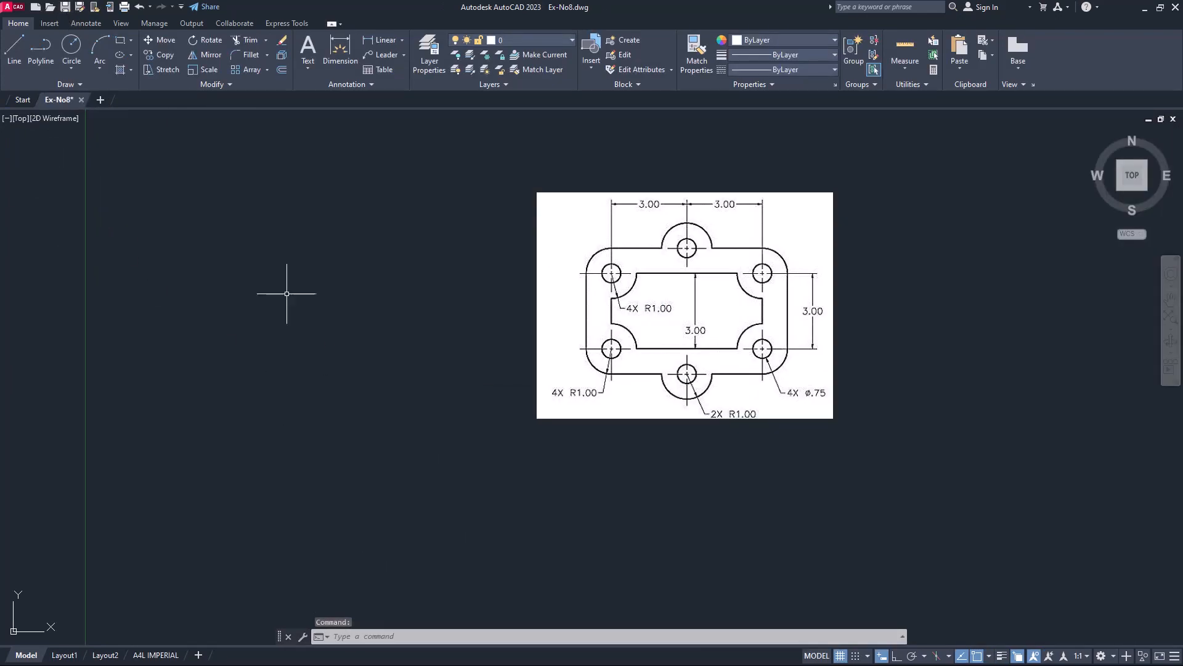
key(ctrl+s)
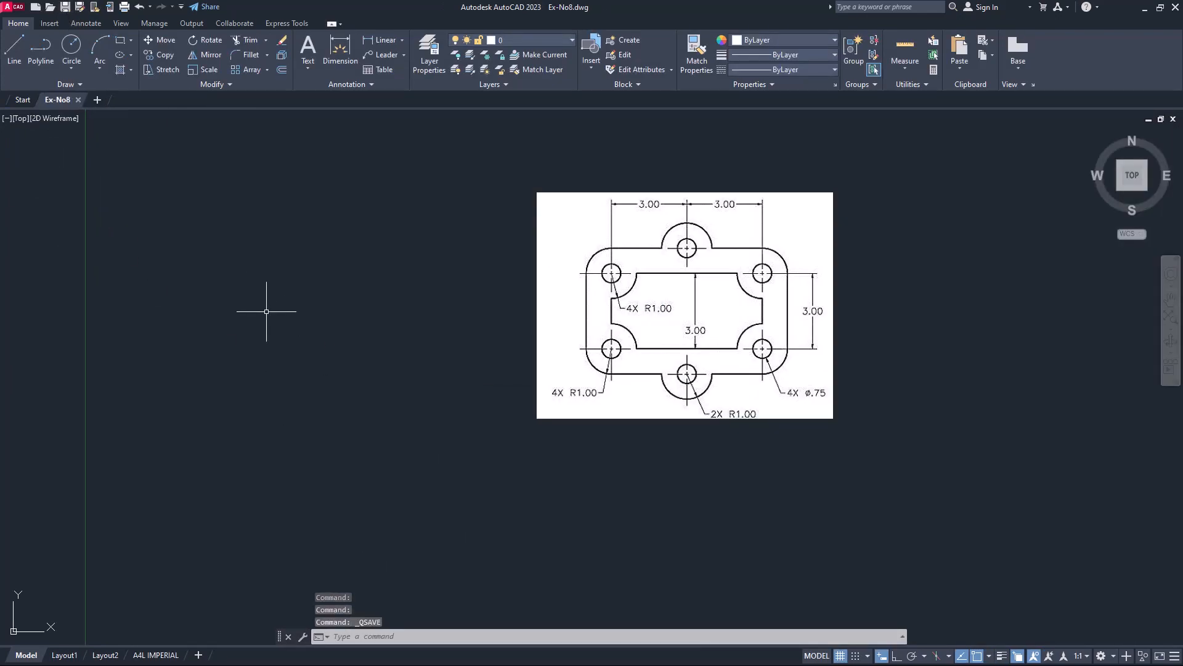
Make Contour the current layer and draw a circle of diameter 0.75 in the empty area beside the reference image.
click(520, 39)
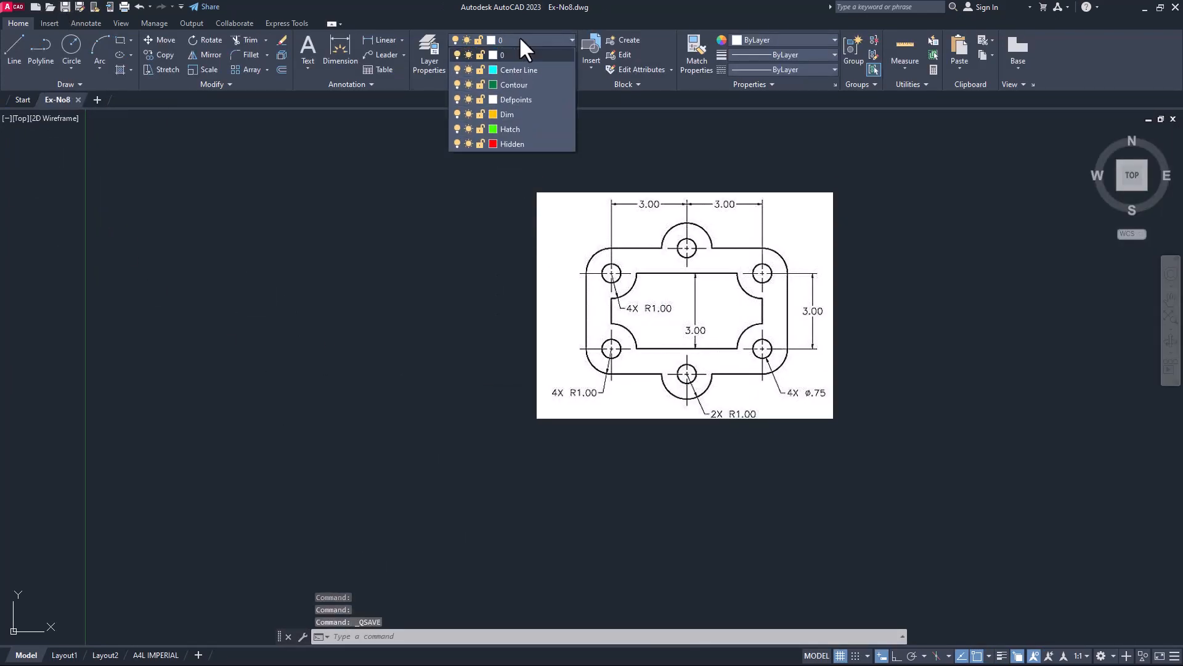
click(519, 85)
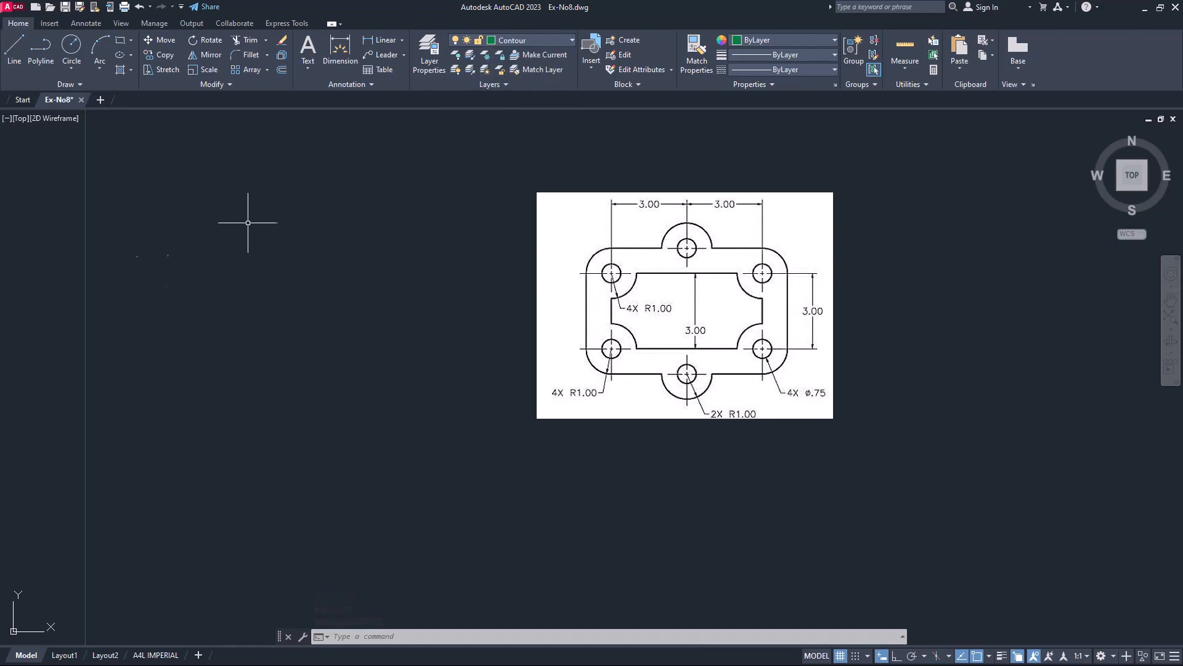
click(72, 47)
click(180, 297)
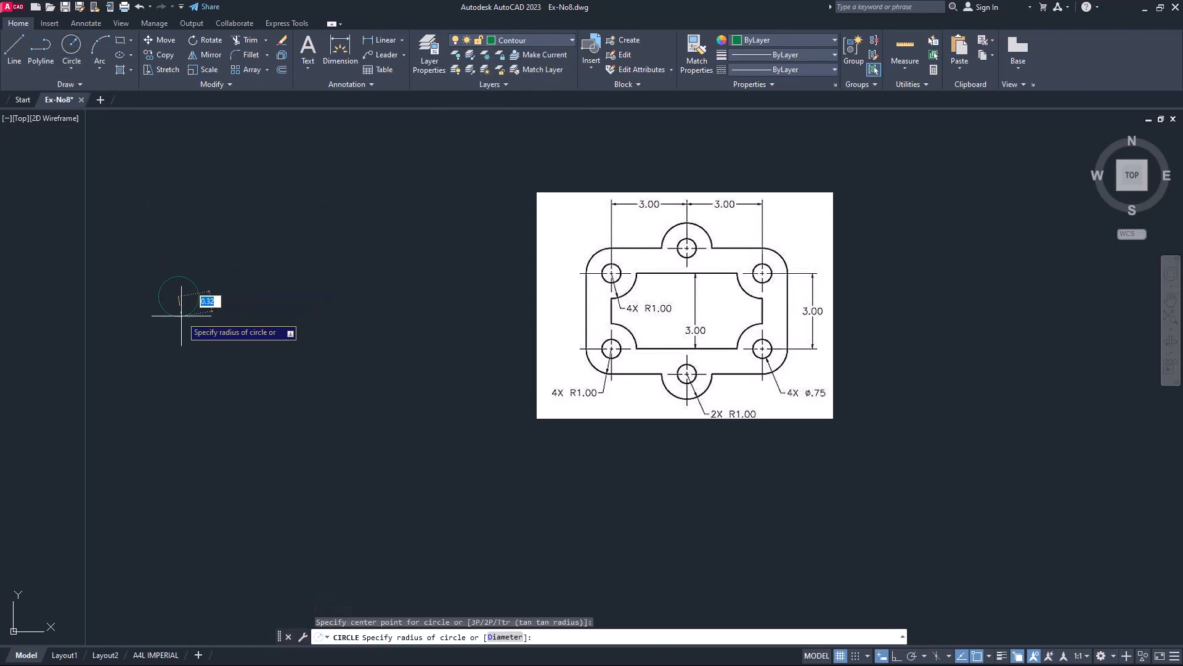
text(d)
key(Return)
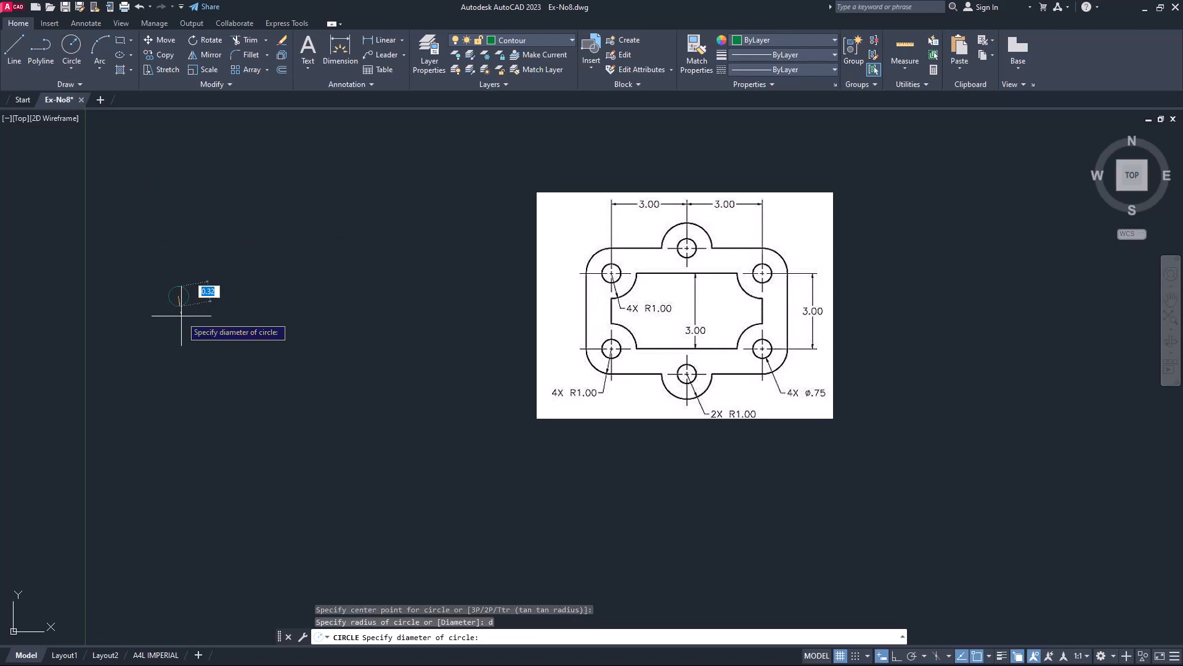
text(0.75)
key(Return)
Toggle the lineweight display and draw a concentric circle of radius 1 around the 0.75 hole.
click(1003, 655)
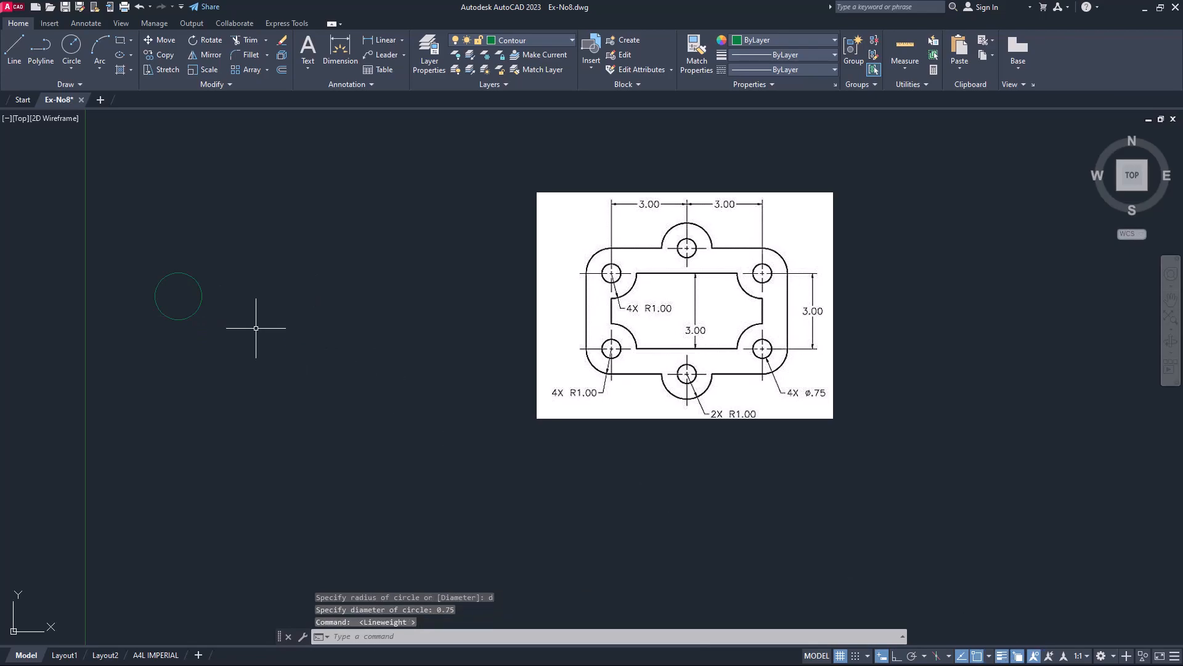
key(Return)
click(178, 296)
text(1)
key(Return)
Copy both concentric circles from their centre 6 units horizontally to the right with Ortho on.
text(co)
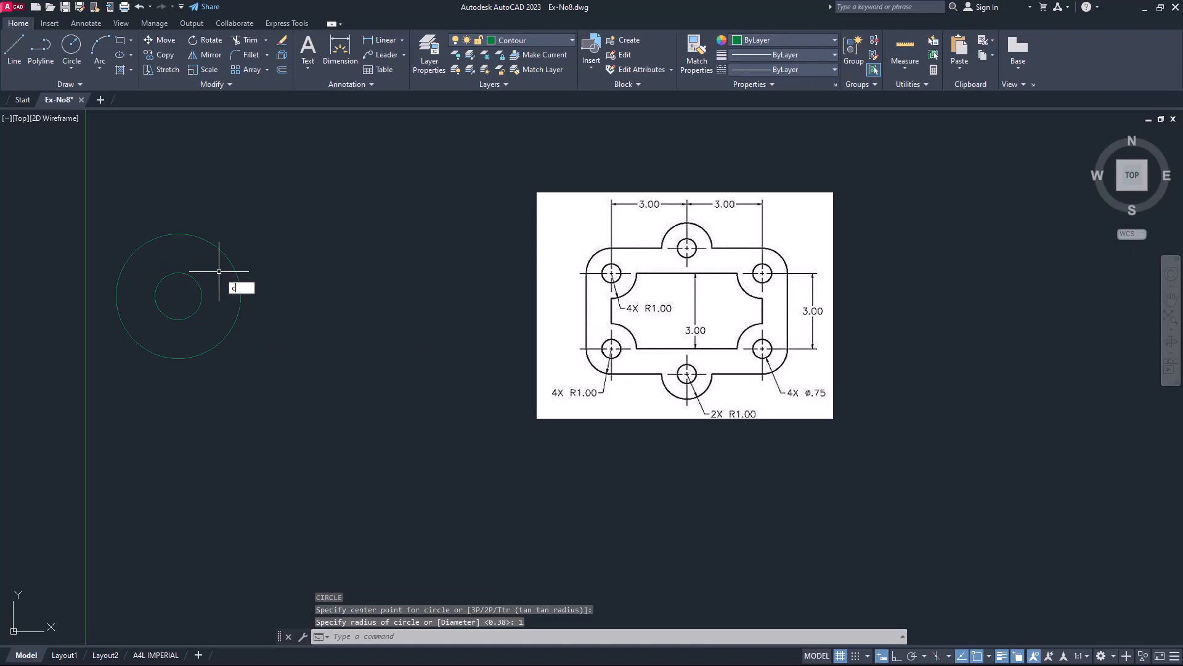
key(Return)
click(340, 234)
click(162, 318)
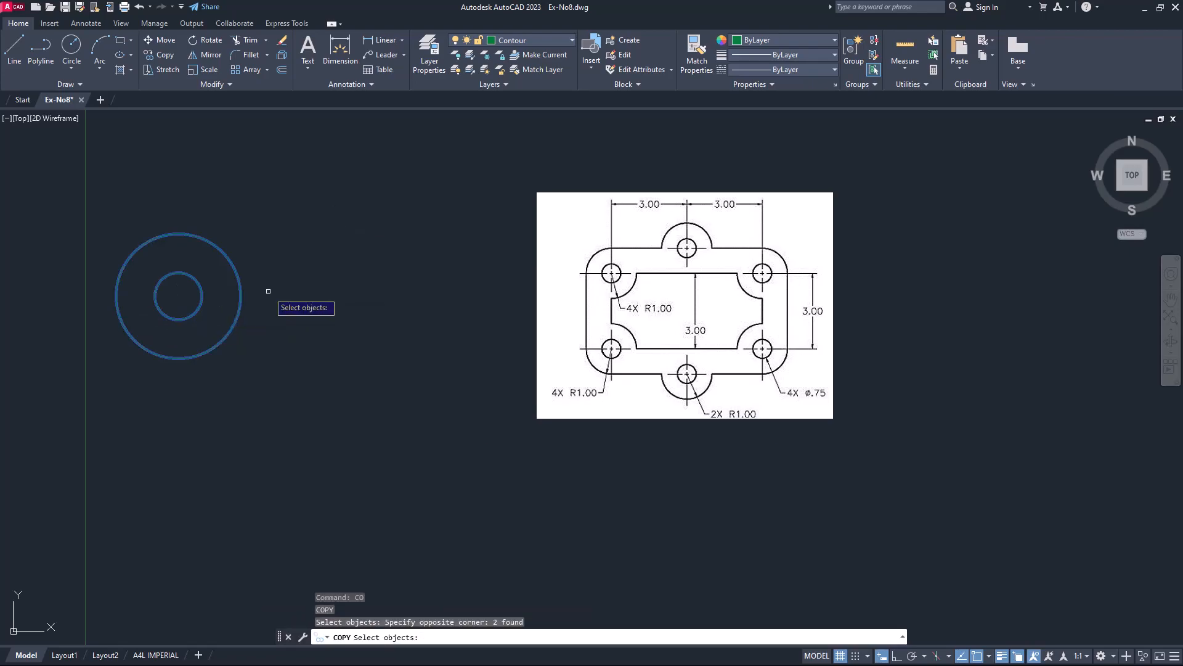
key(Return)
click(178, 295)
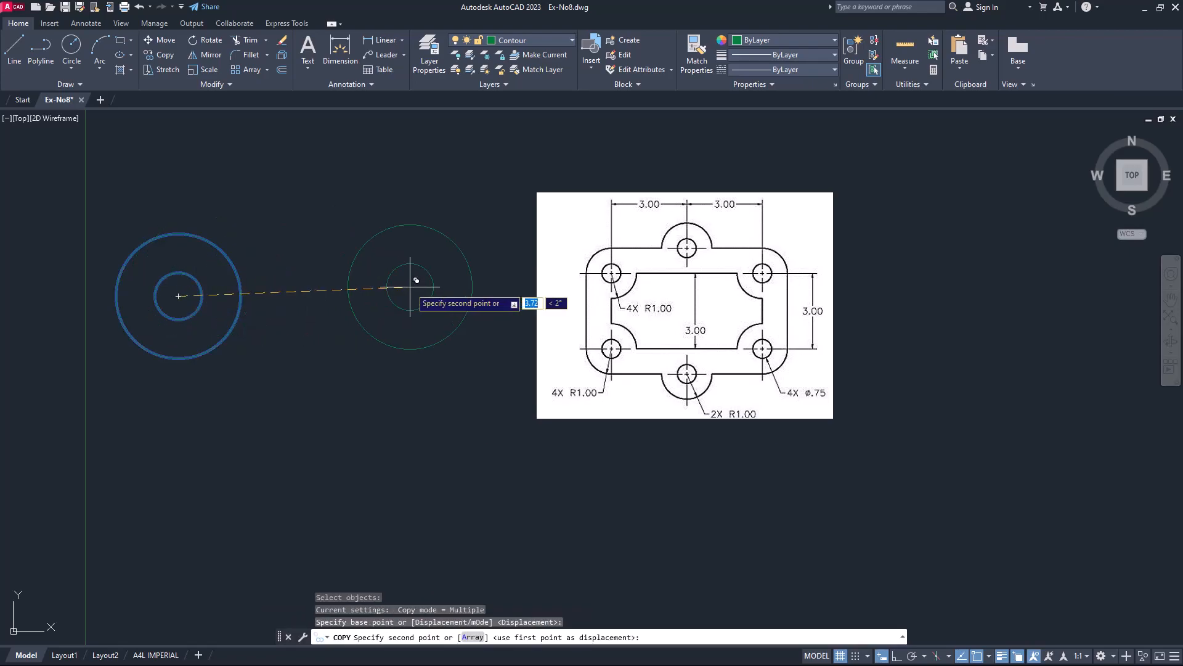
key(F8)
text(6)
key(Return)
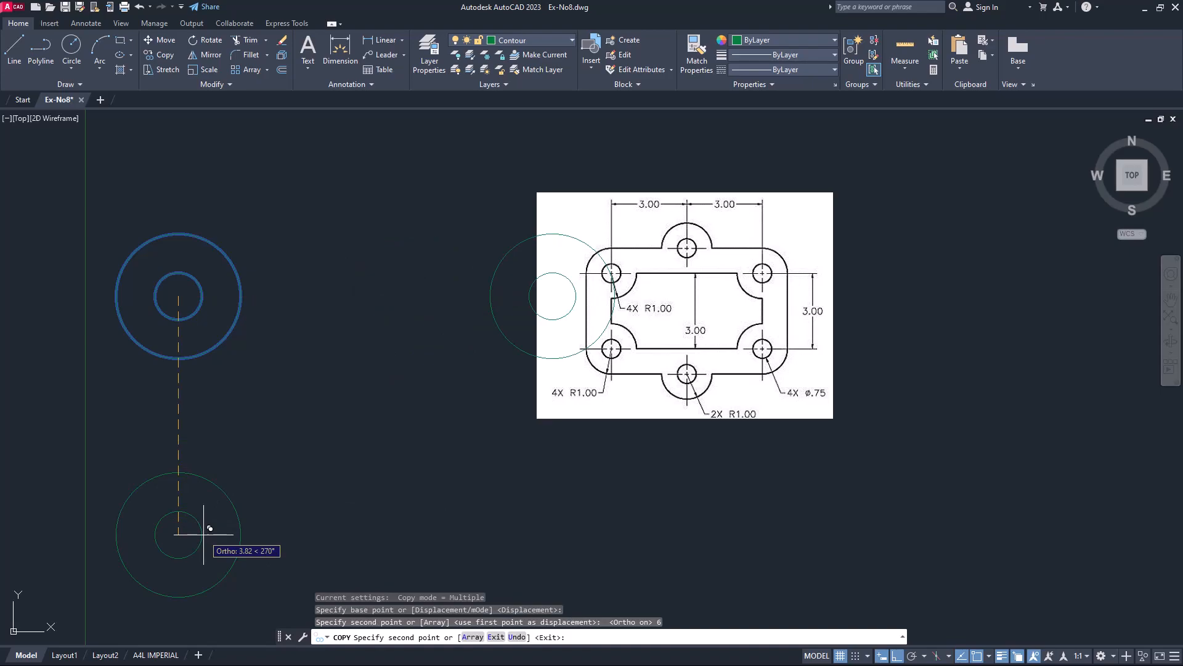
Place two more copies of the circle pair, 3 units straight below the original and at offset 6,-3, and finish copying.
text(3)
key(Return)
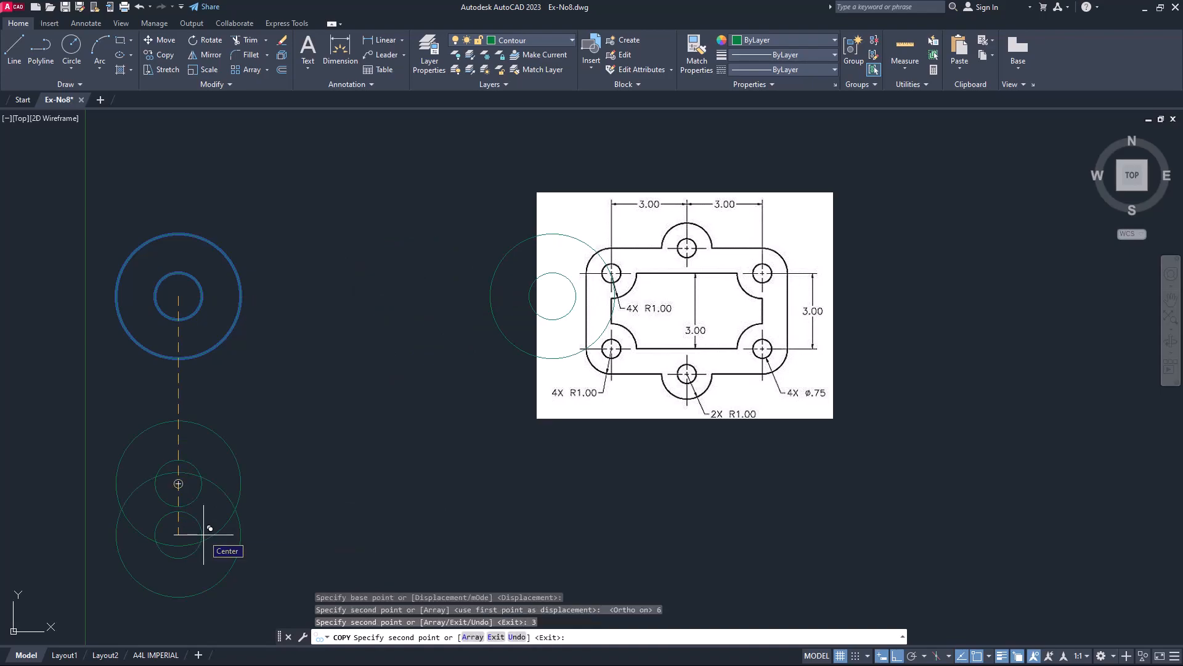
key(Tab)
text(-3)
key(Return)
key(Return)
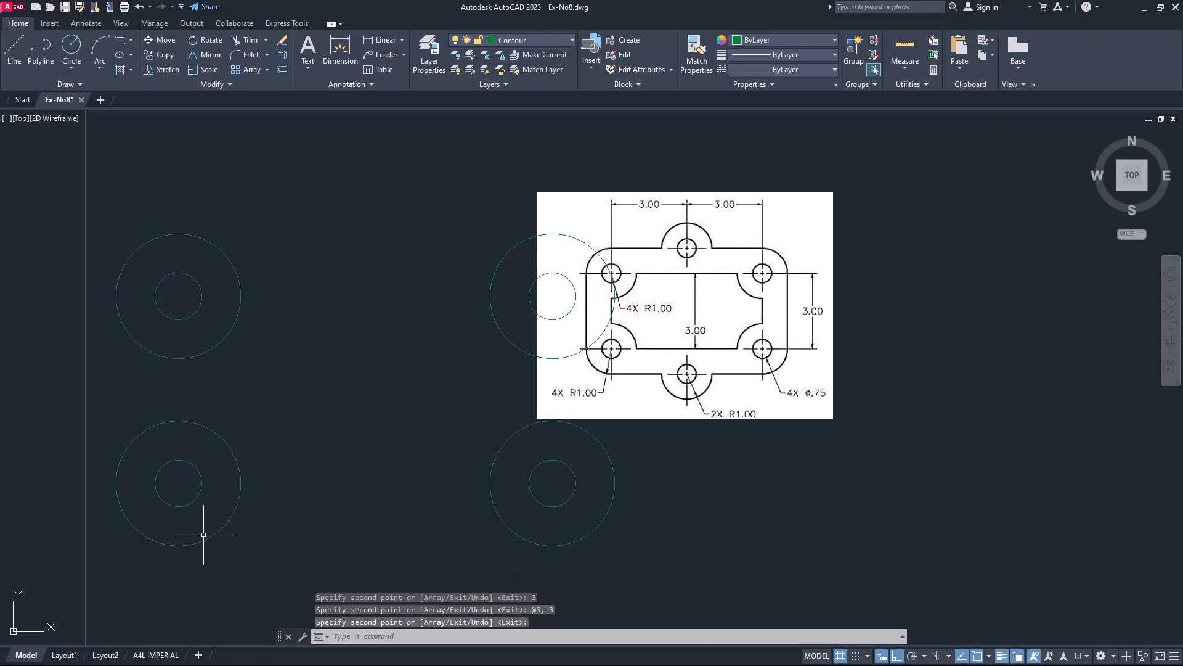
Move the reference image horizontally to the right, clear of the circles, and save the drawing.
text(m)
key(Return)
click(774, 483)
click(716, 399)
key(Return)
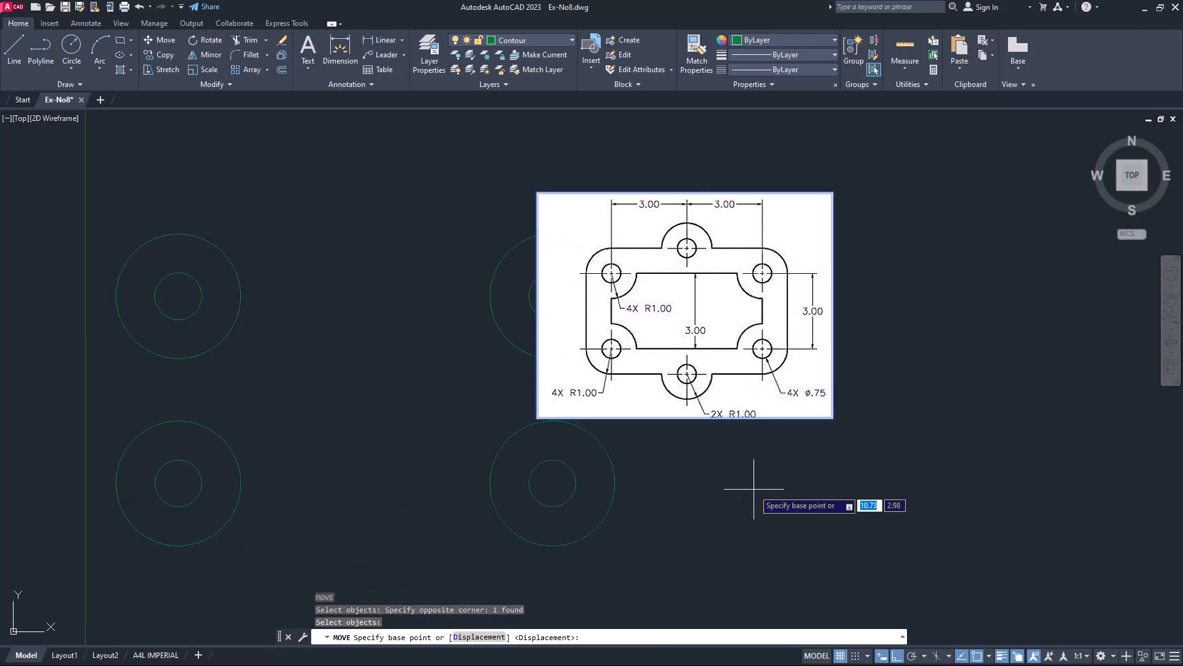
click(789, 509)
click(1010, 511)
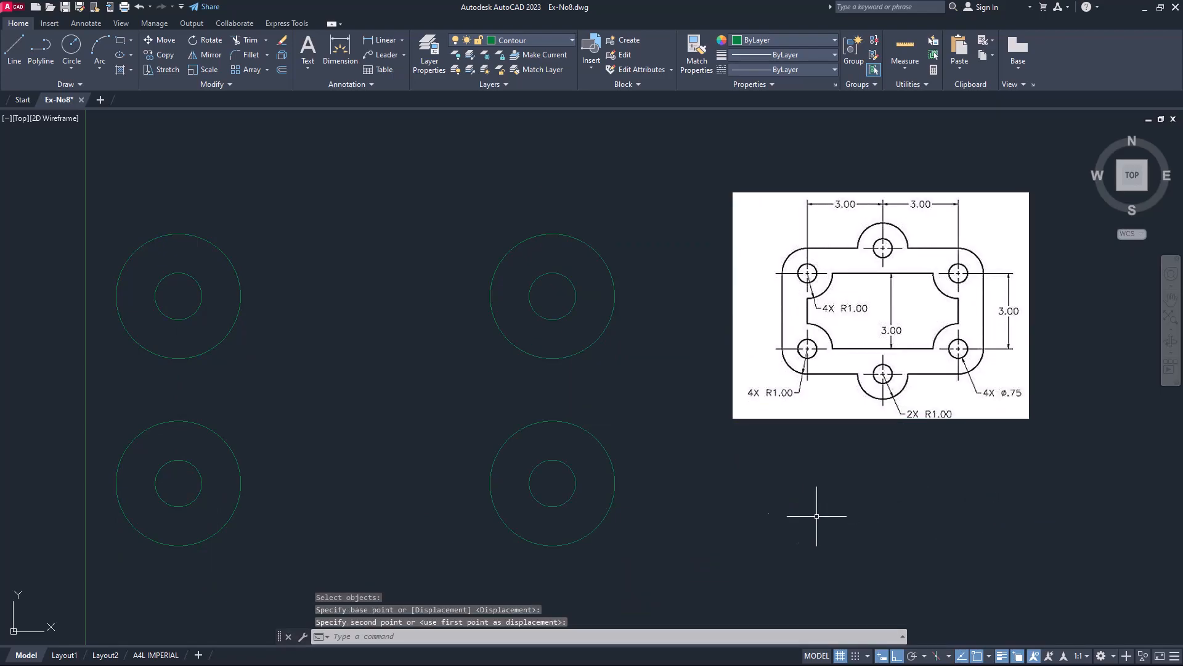
key(ctrl+s)
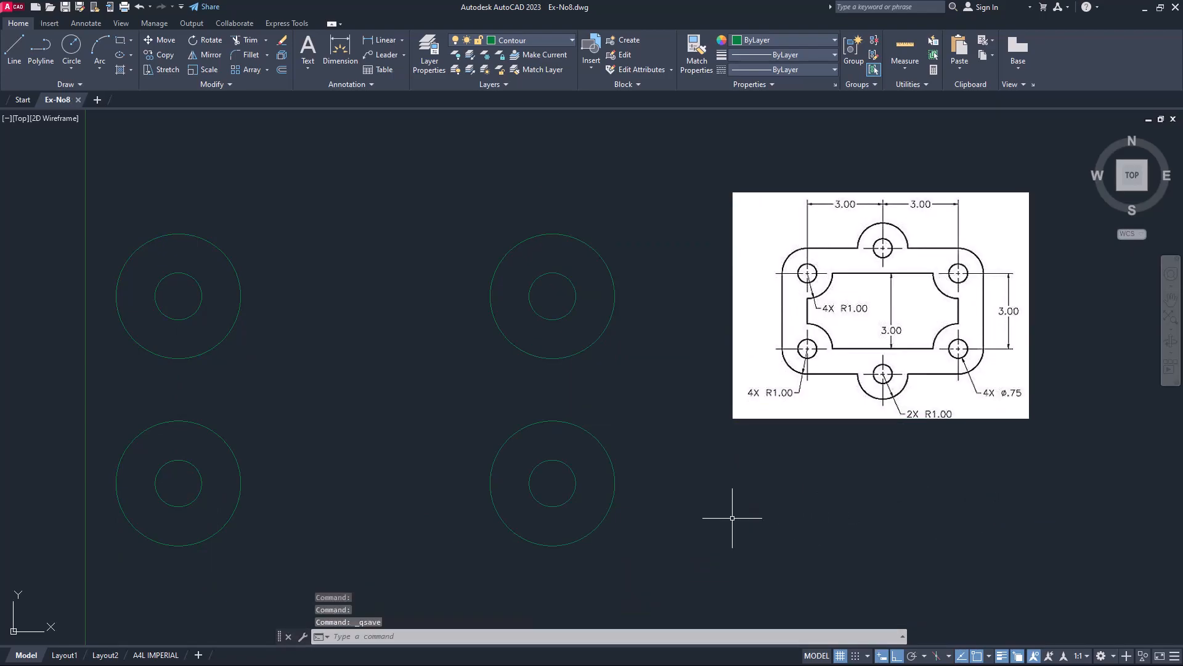
click(732, 518)
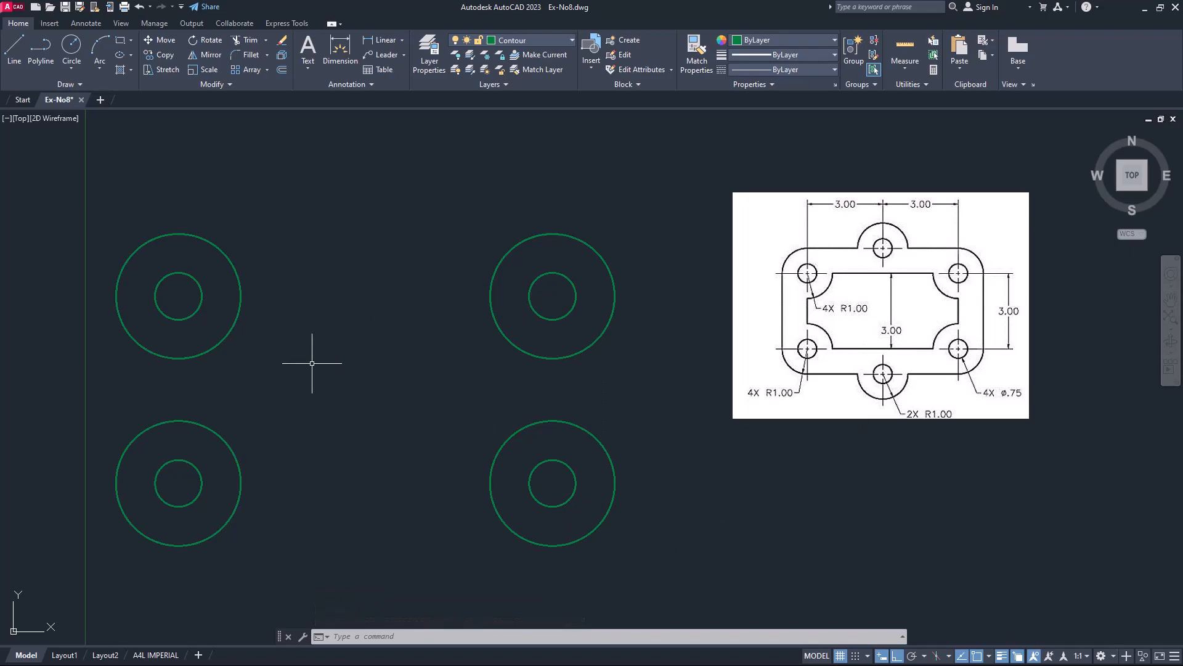
Draw a circle of diameter 0.75 centred at offset @3,1 from the centre of the upper-left circles.
key(Return)
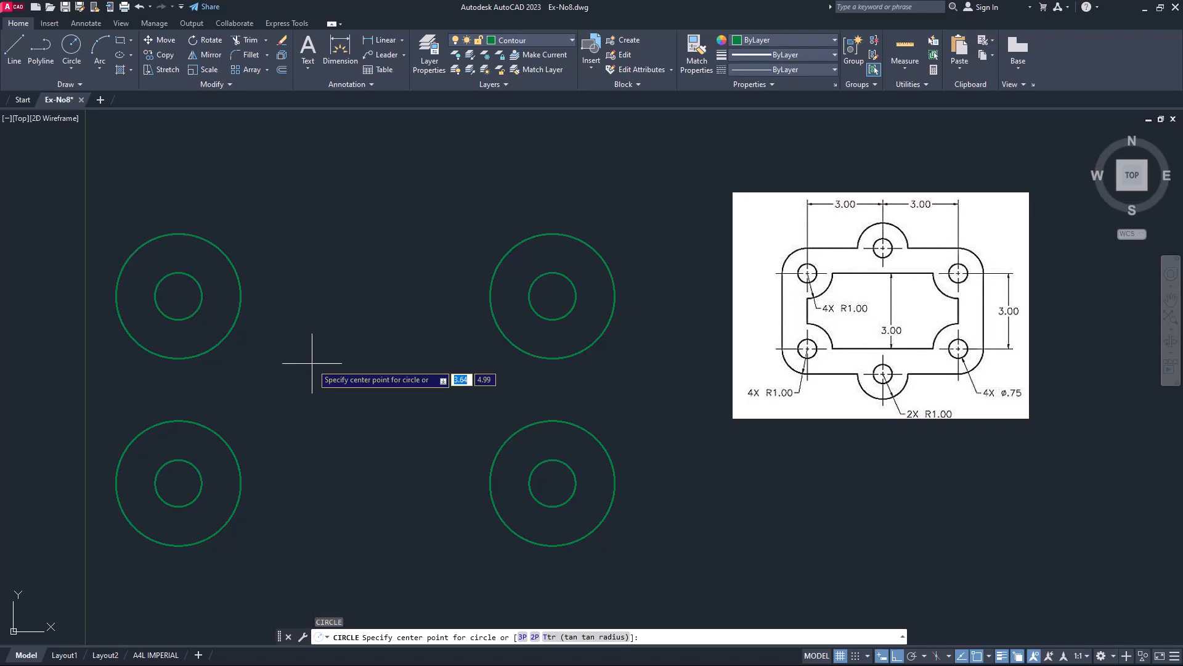
shift+right_click(338, 355)
click(383, 381)
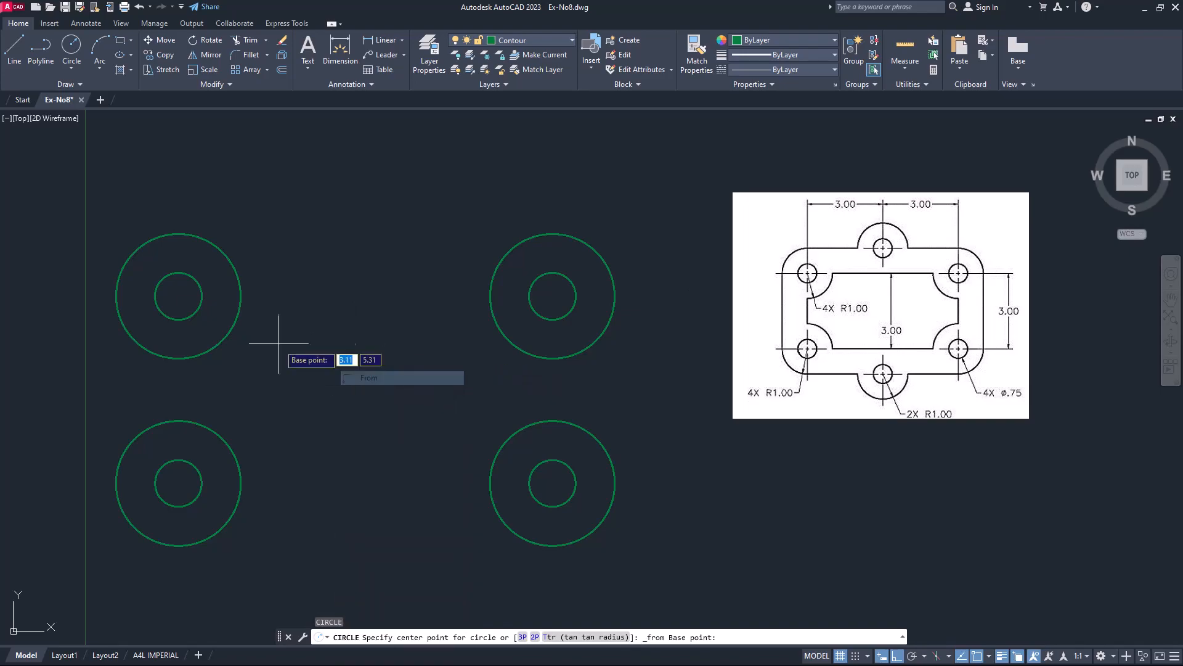
click(177, 293)
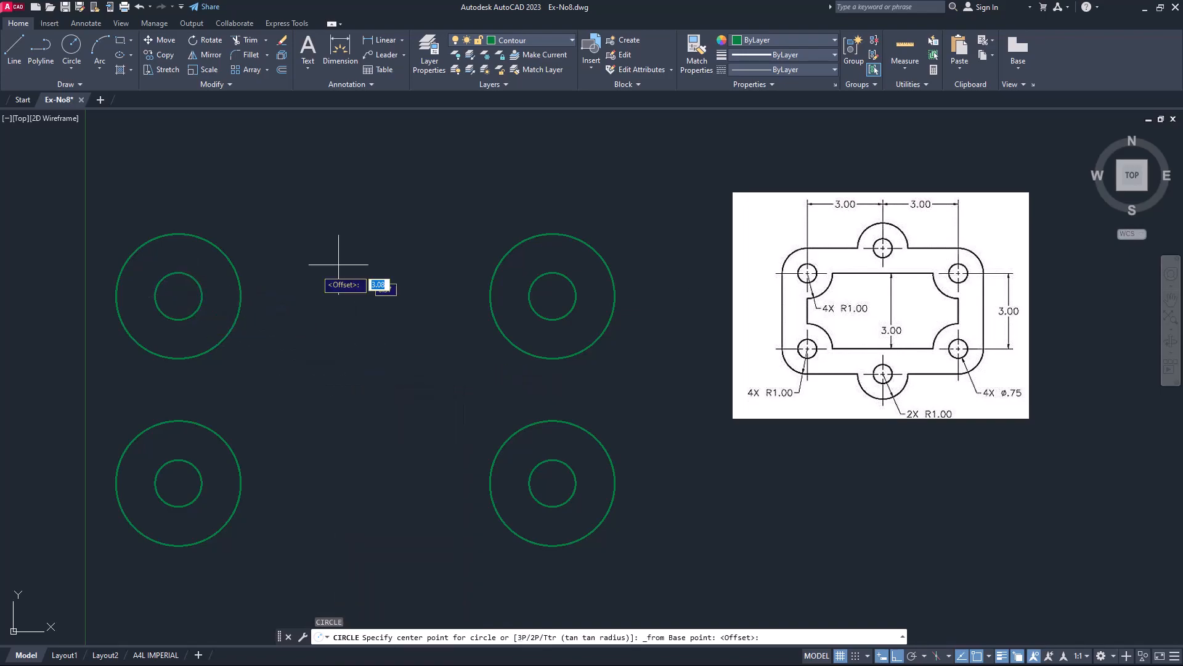
key(F8)
text(@)
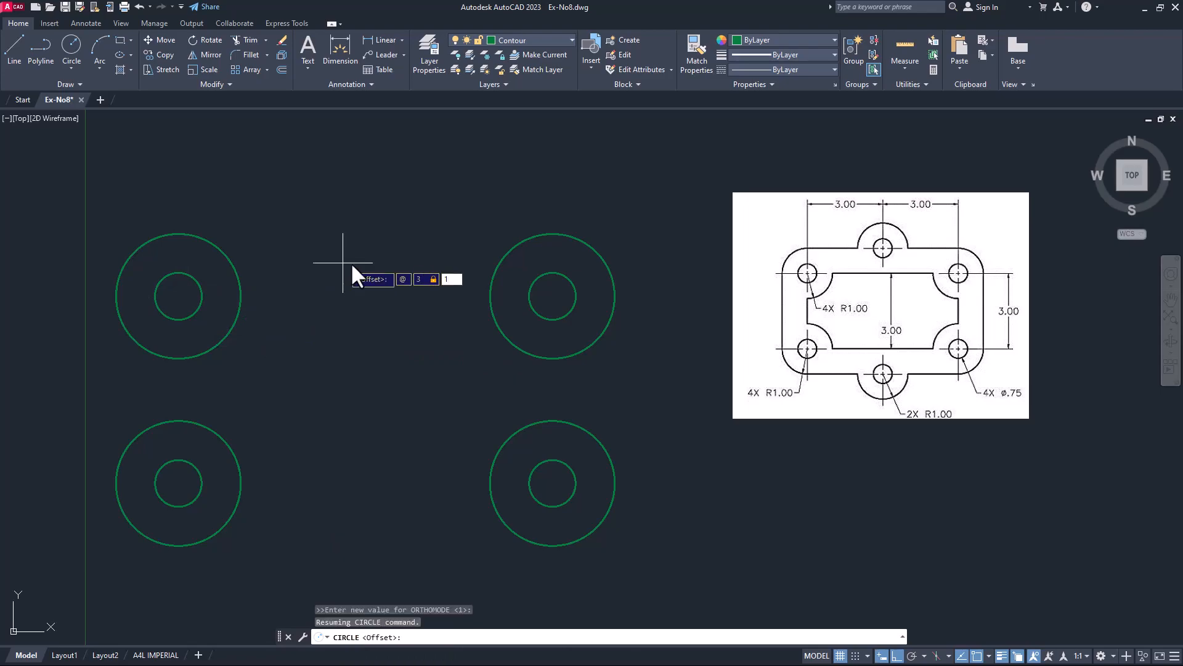
text(3,1)
key(Return)
text(d)
key(Return)
text(0.75)
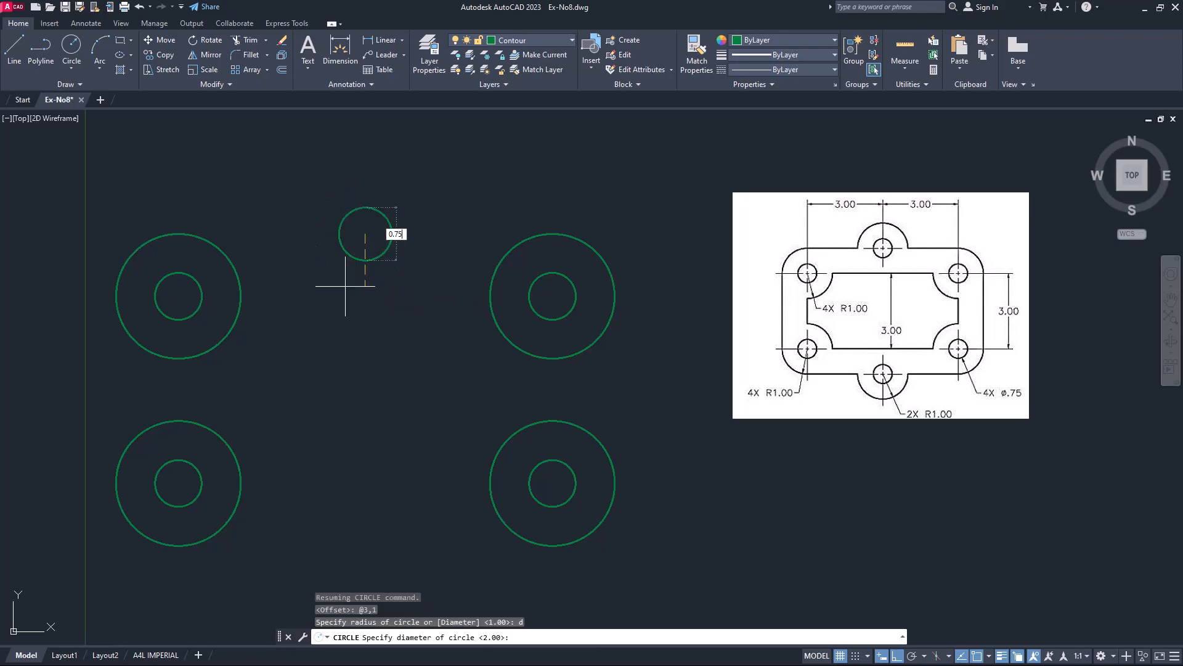
key(Return)
Draw a concentric circle of radius 1 around the new upper-middle hole.
key(Return)
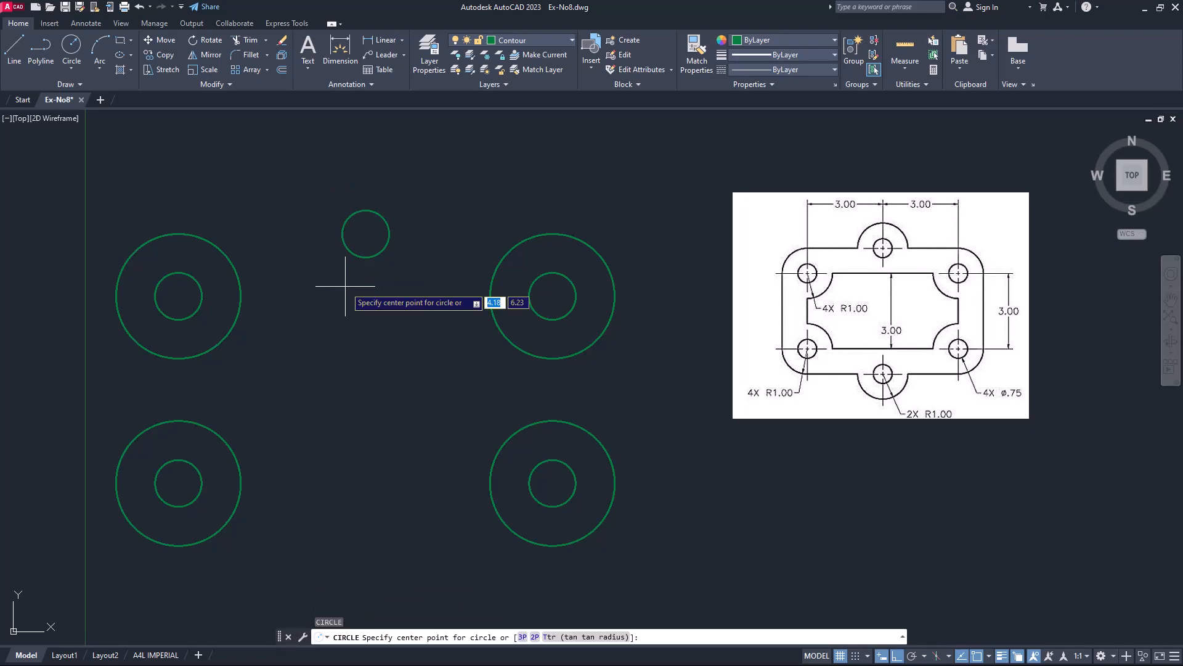
click(366, 234)
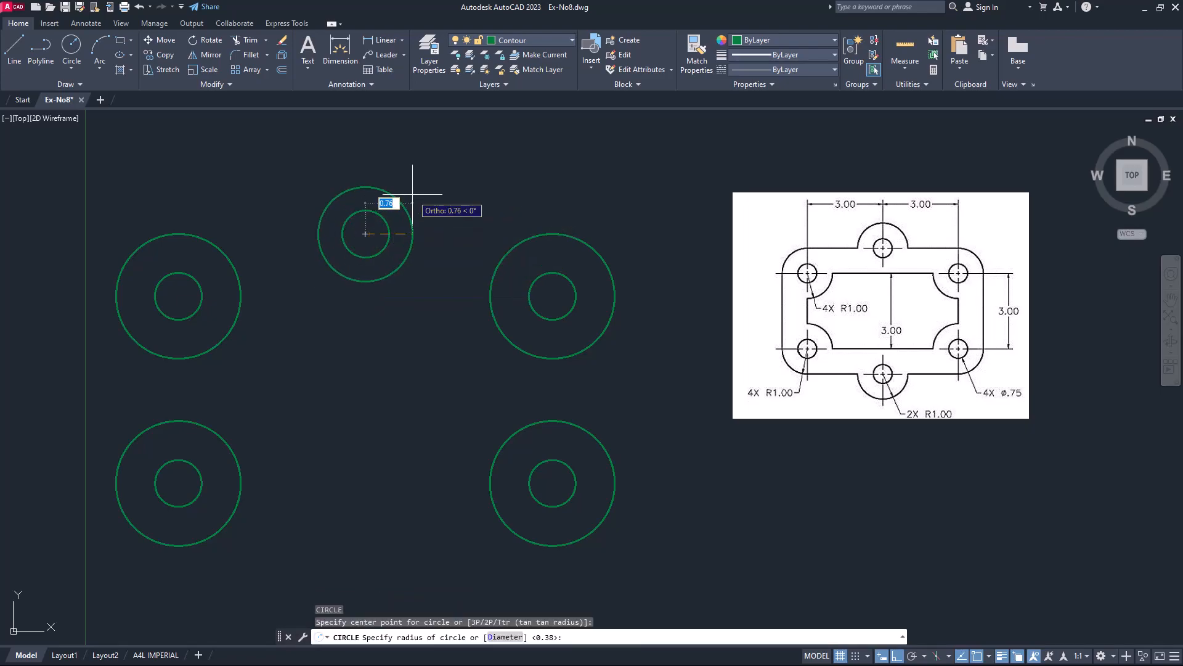
text(1)
key(Return)
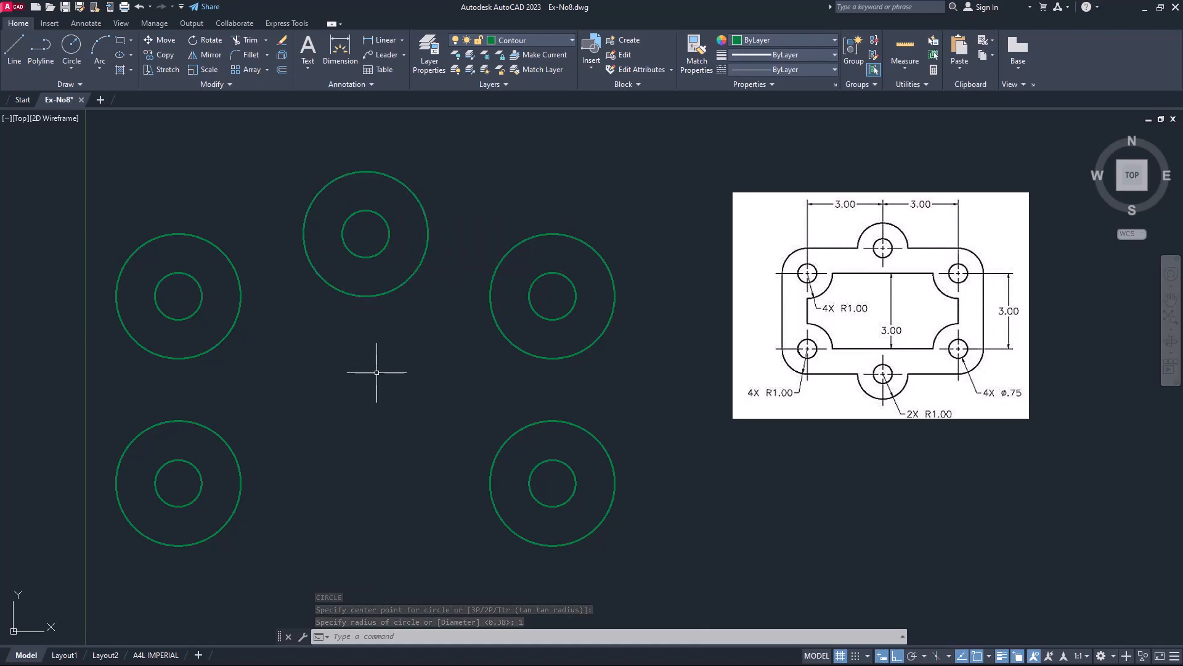
Draw a 6-unit horizontal line to the right from the top quadrant of the upper-left outer circle.
click(10, 54)
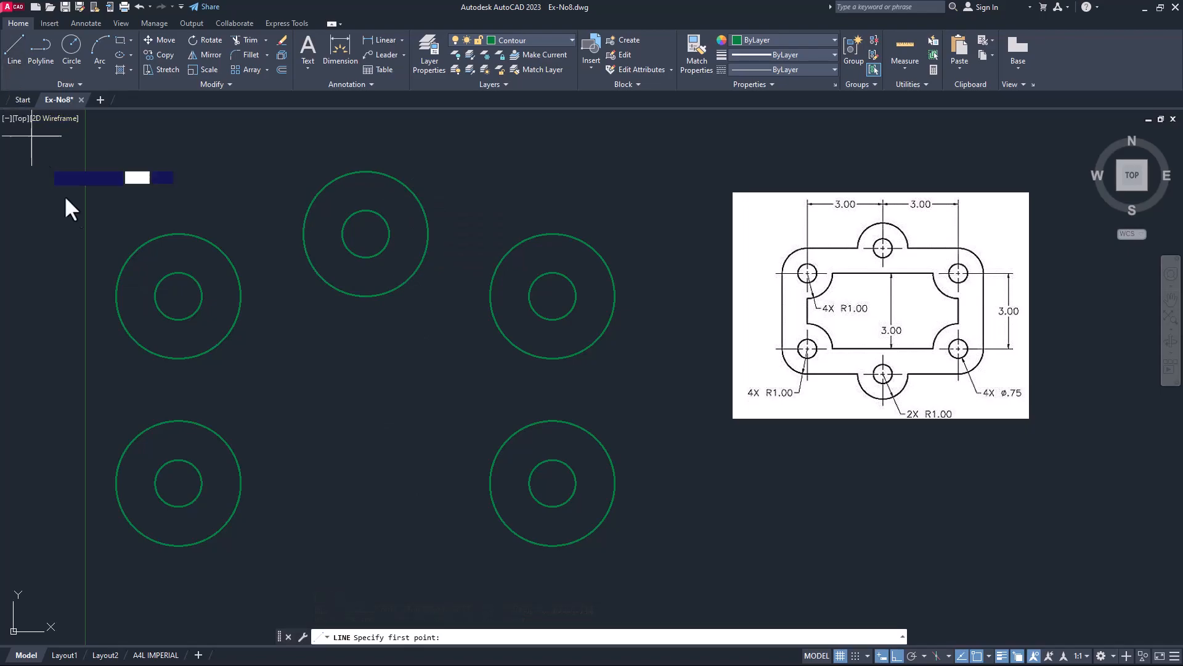
shift+right_click(182, 226)
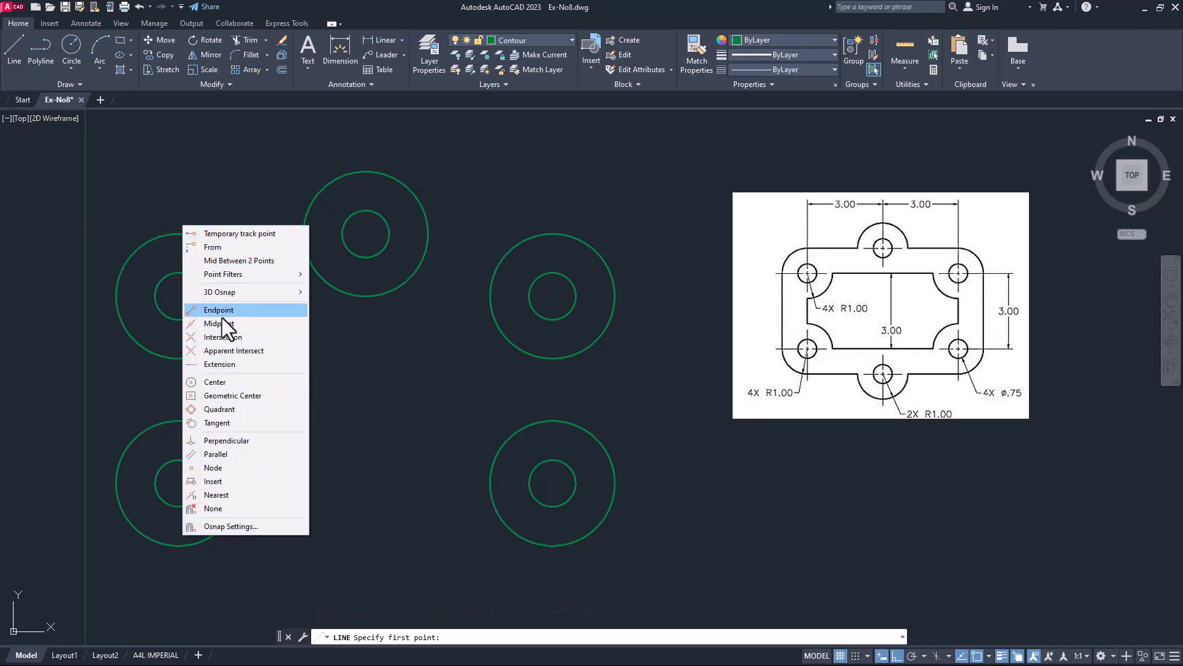
click(219, 409)
click(178, 233)
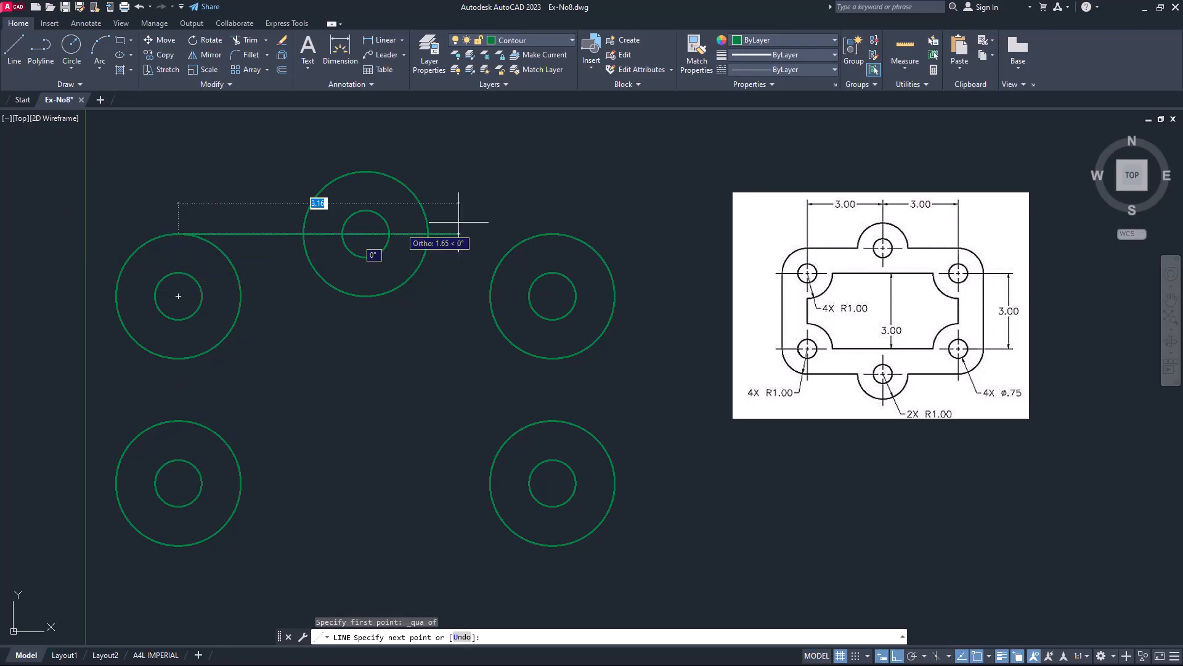
text(6)
key(Return)
key(Return)
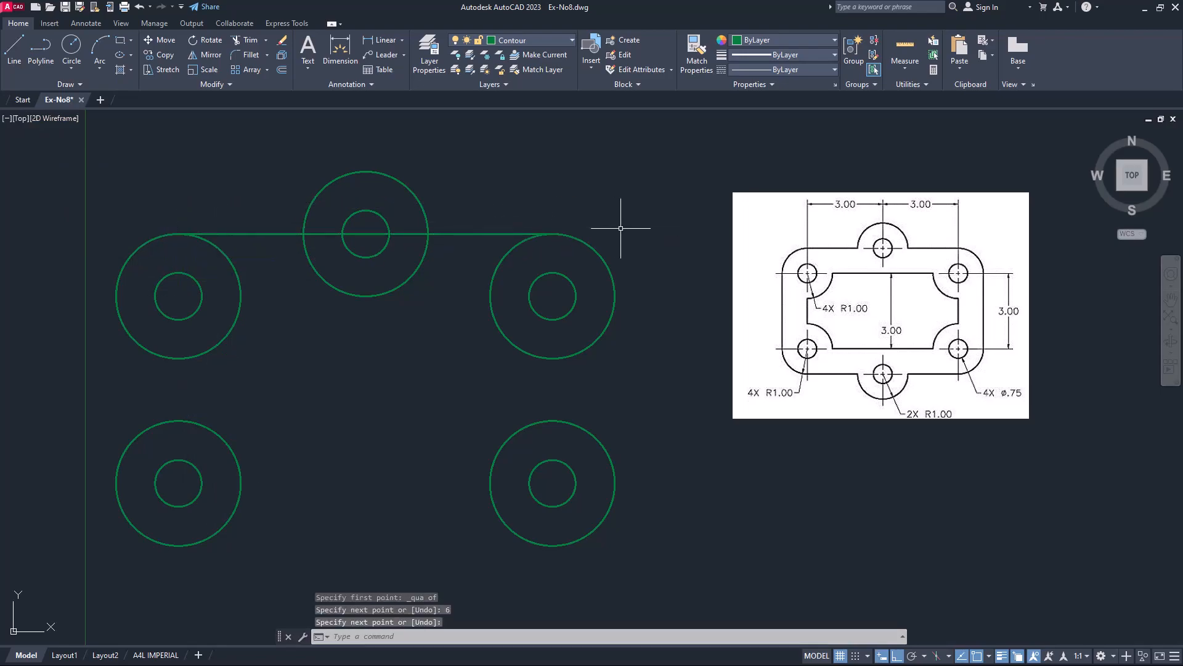
Draw a 6-unit horizontal line to the right from the bottom quadrant of the lower-left outer circle.
key(Return)
shift+right_click(333, 490)
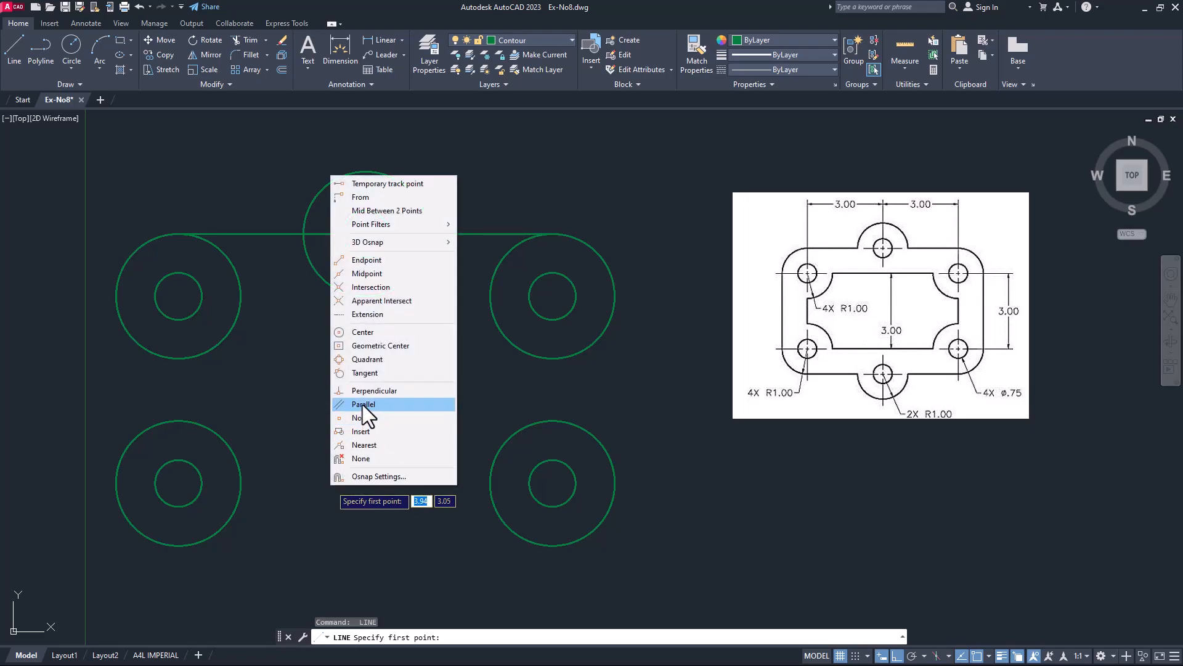
click(365, 360)
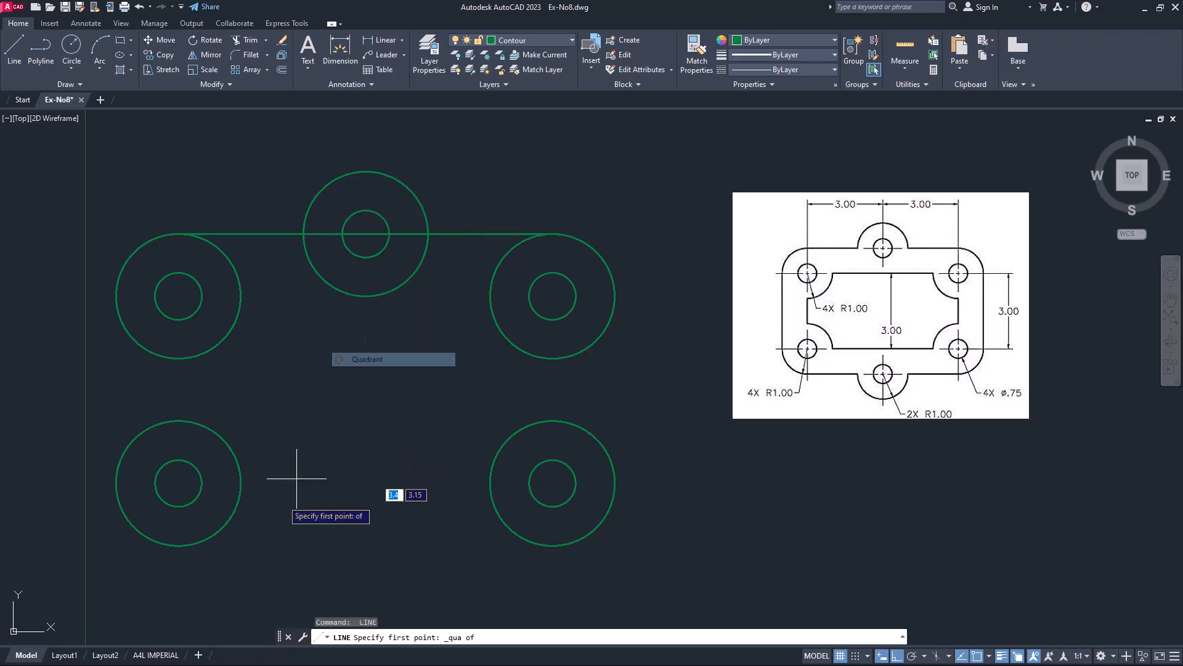
click(180, 546)
text(6)
key(Return)
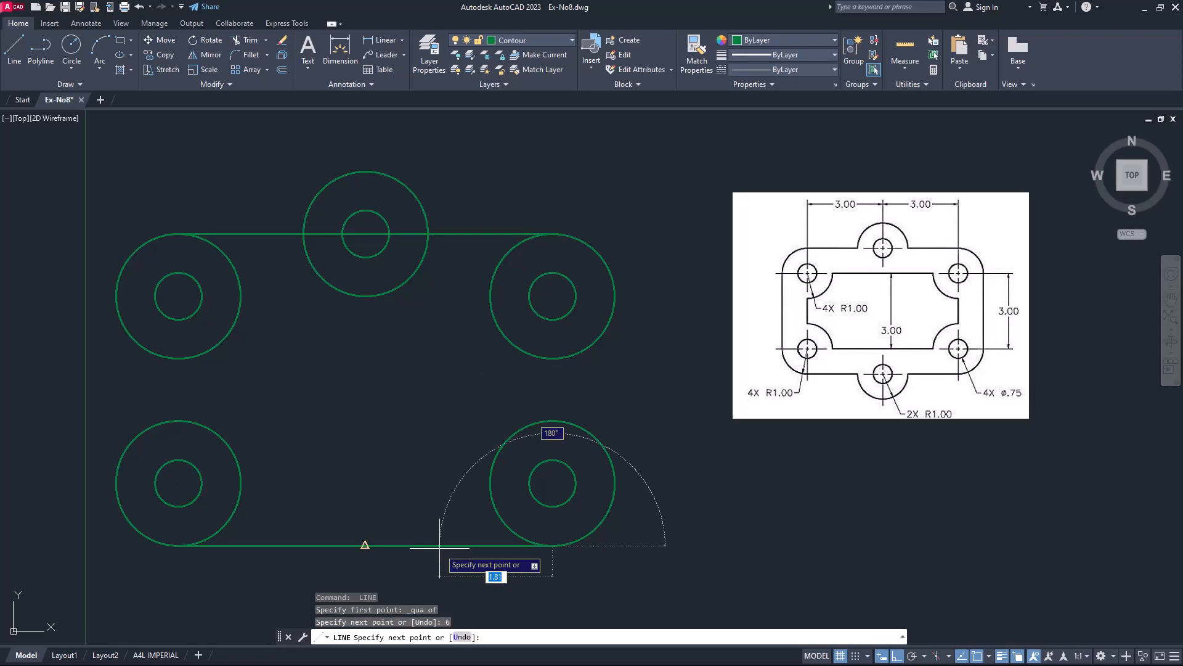
key(Return)
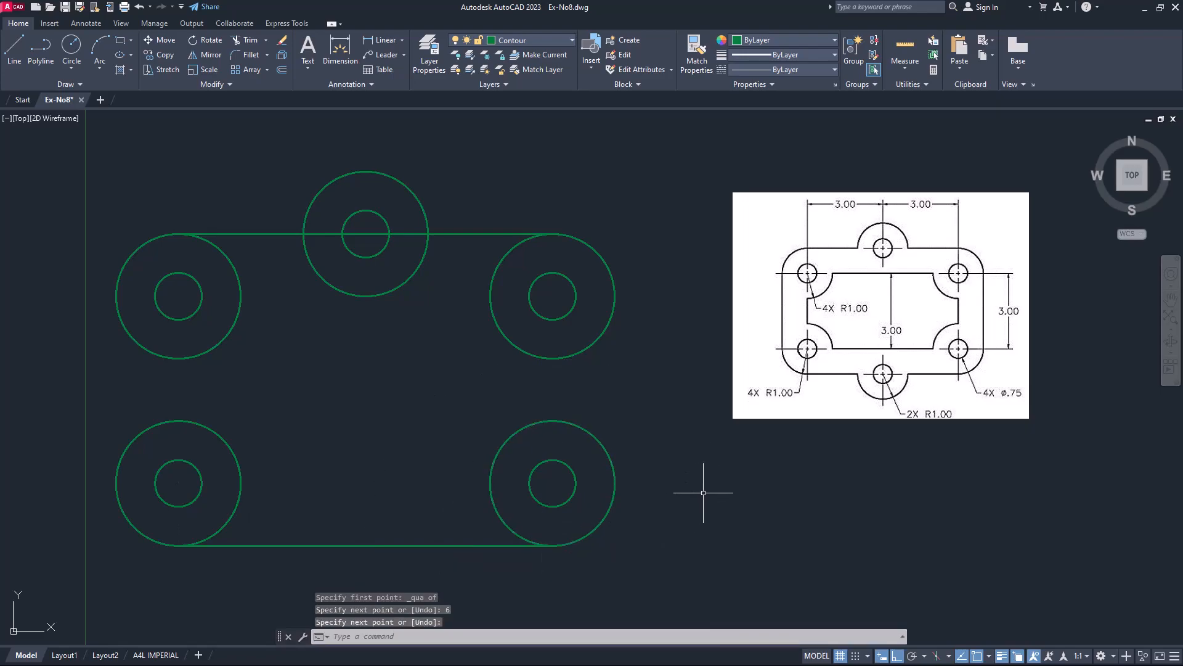
Draw a 3-unit vertical line downward from the right quadrant of the upper-right outer circle.
key(Return)
shift+right_click(662, 391)
click(697, 265)
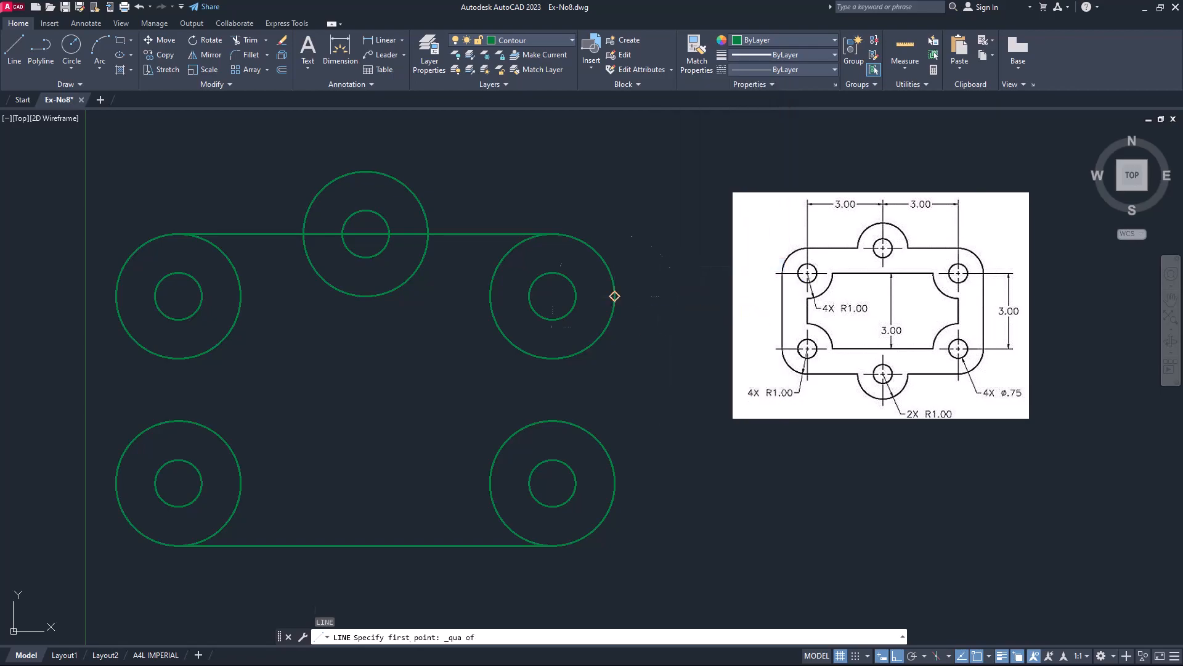
click(615, 296)
text(3)
key(Return)
key(Return)
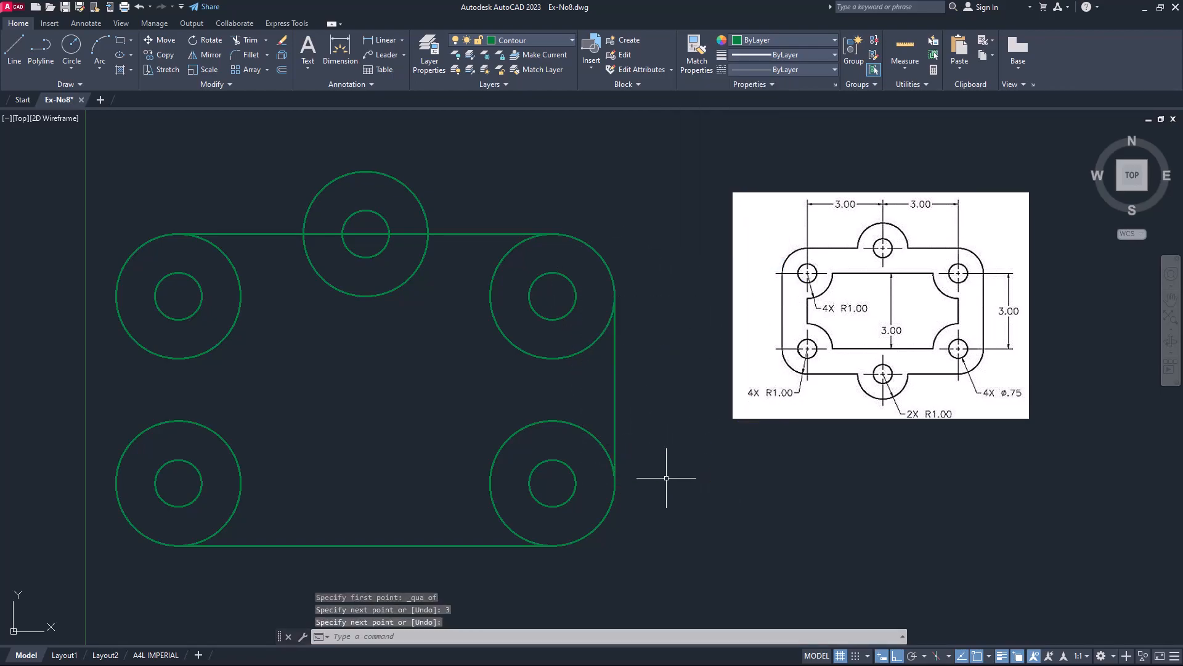
Mirror the right vertical line about the vertical axis through the top line's midpoint, keeping the source line.
text(mi)
key(Return)
click(641, 425)
click(564, 401)
key(Return)
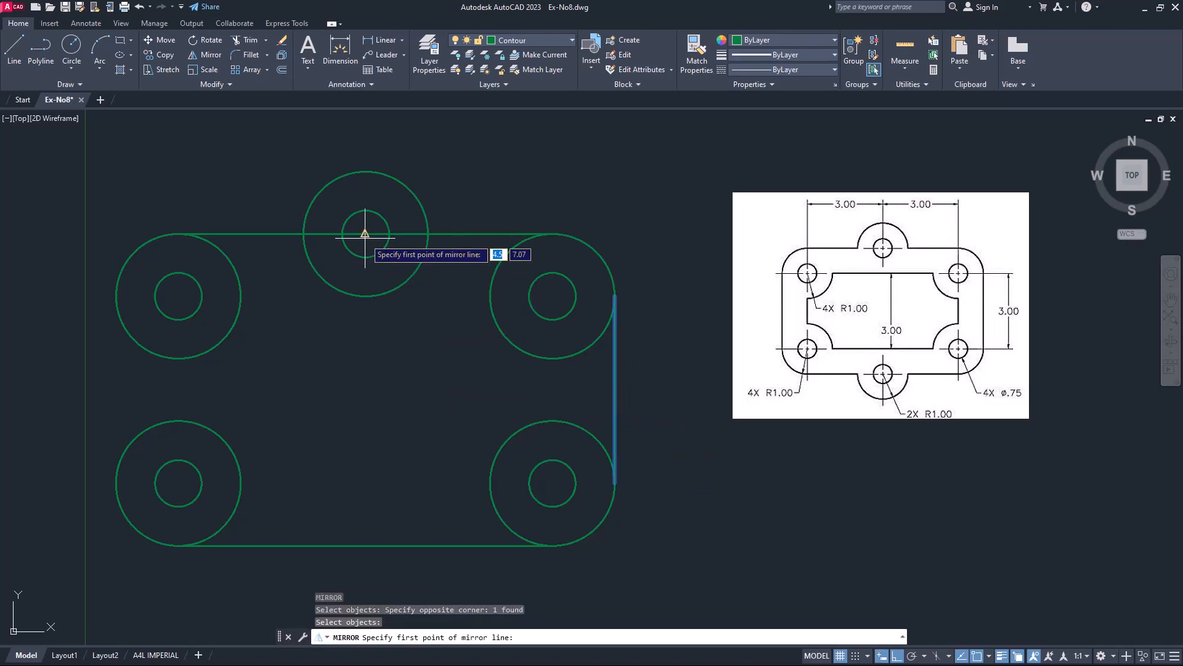
click(366, 234)
click(366, 161)
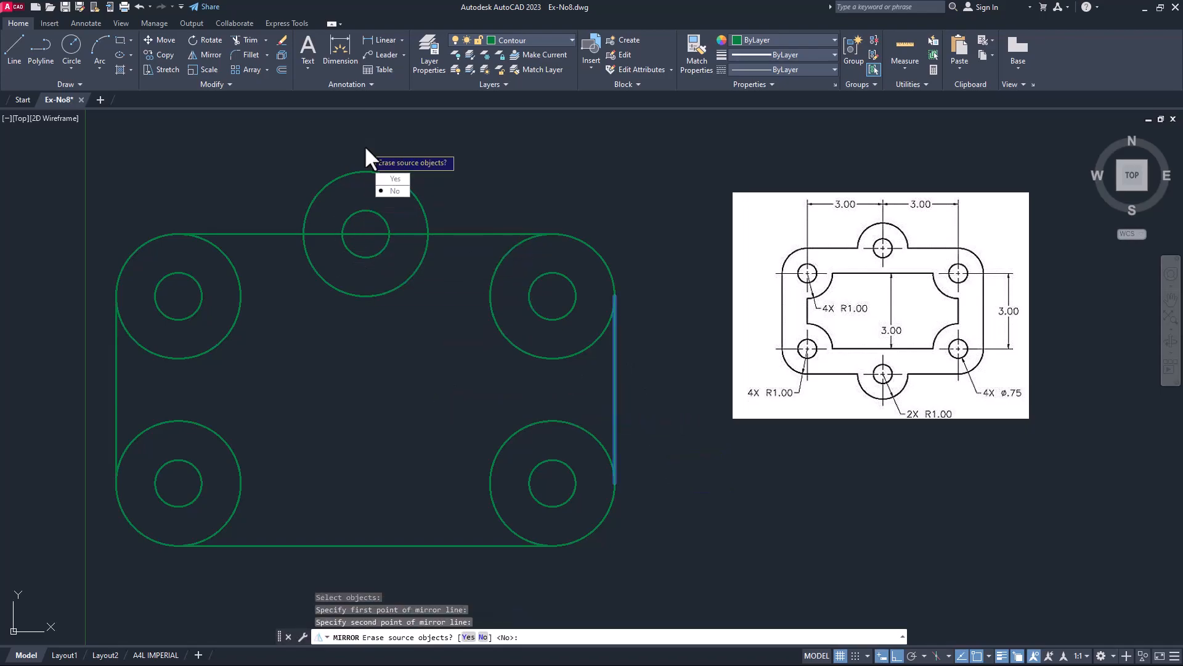
key(Return)
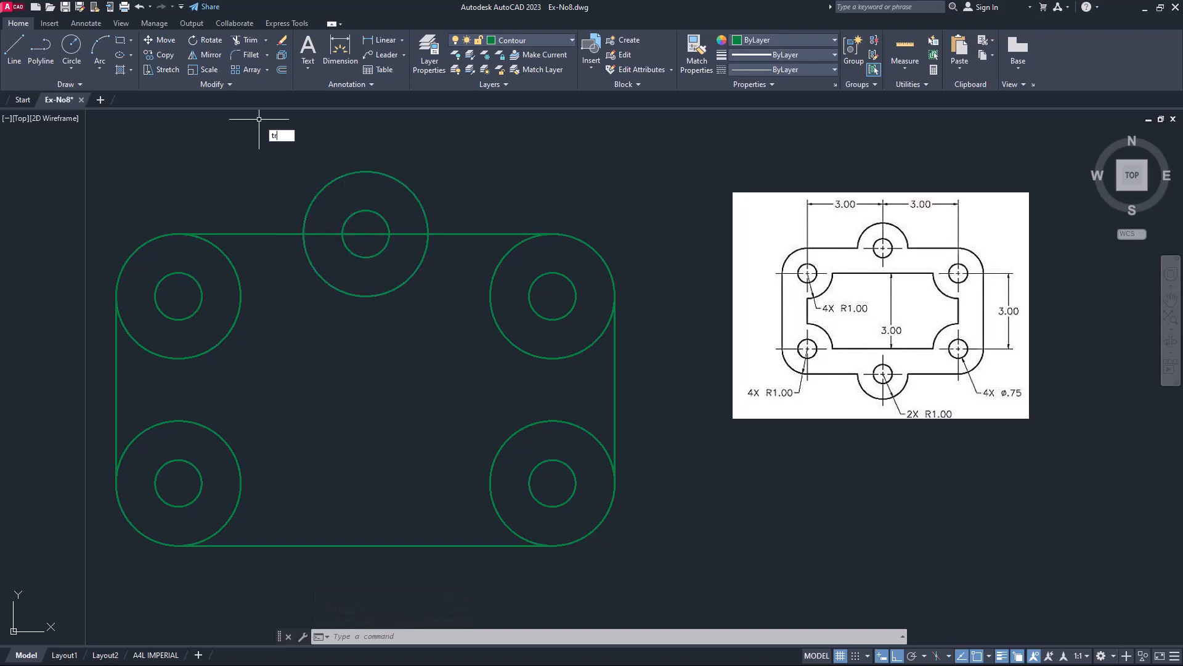
Trim the top line inside the upper-middle outer circle and remove that circle's lower half.
key(Return)
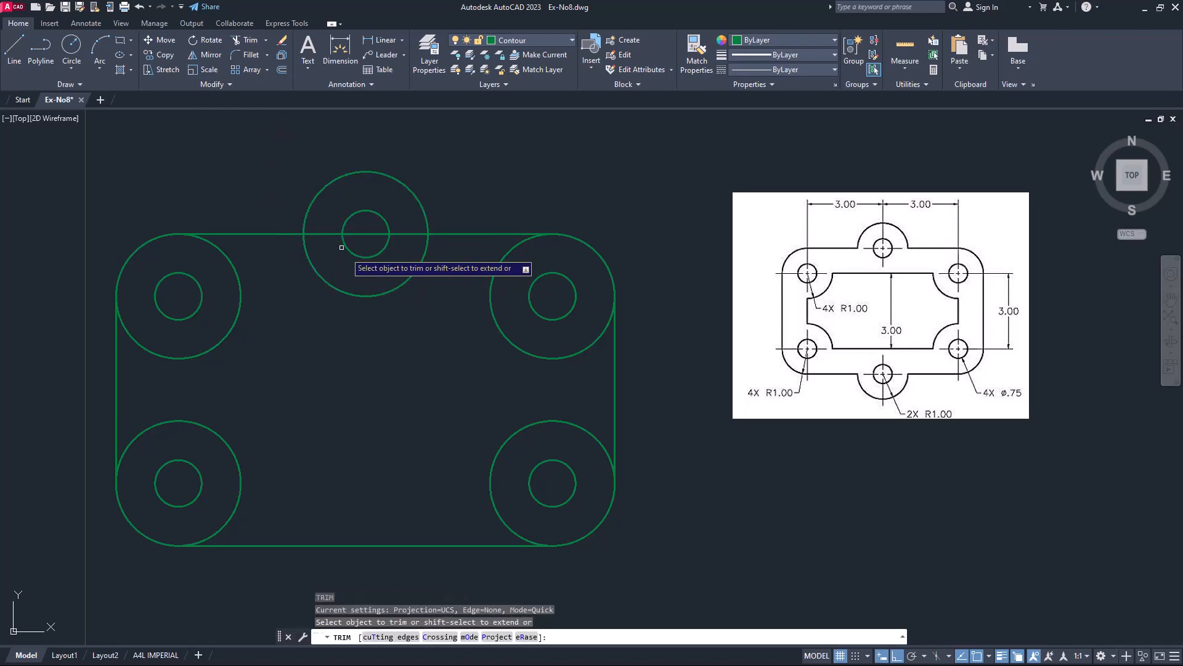
click(321, 233)
click(364, 233)
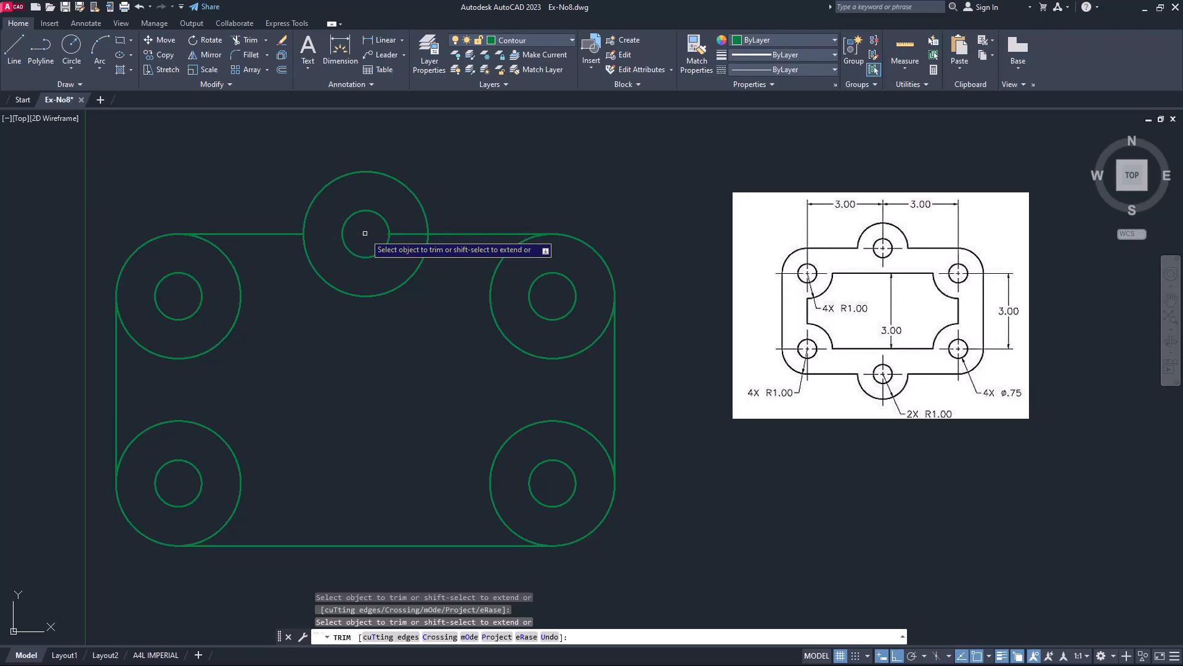
click(404, 232)
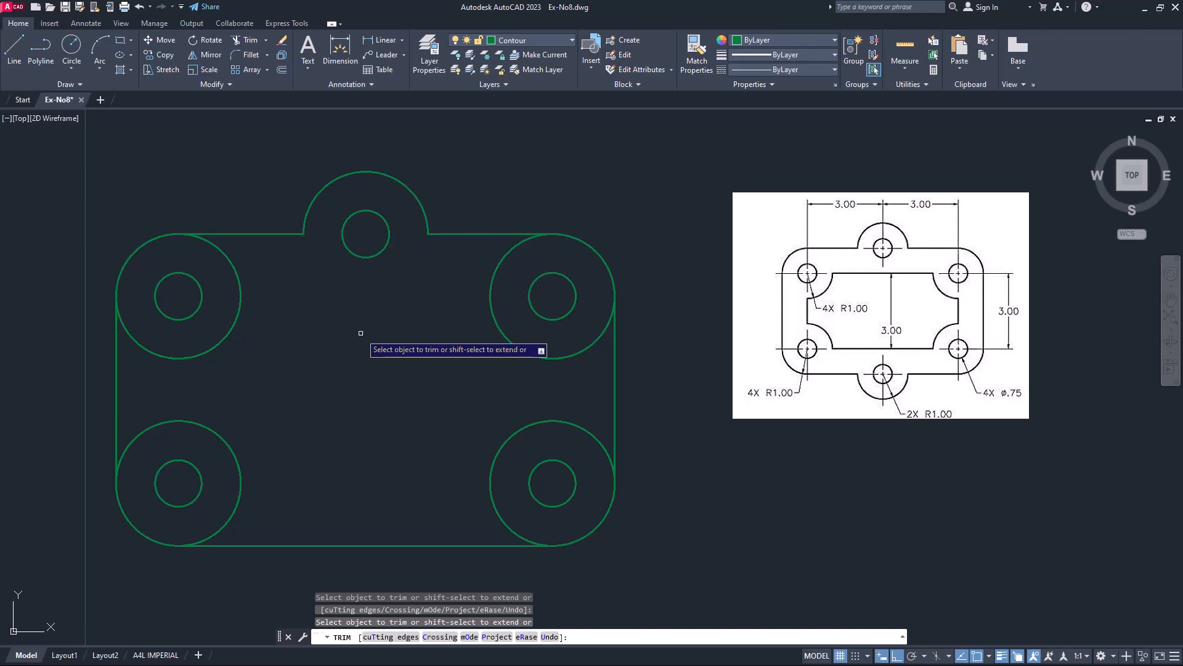
key(Escape)
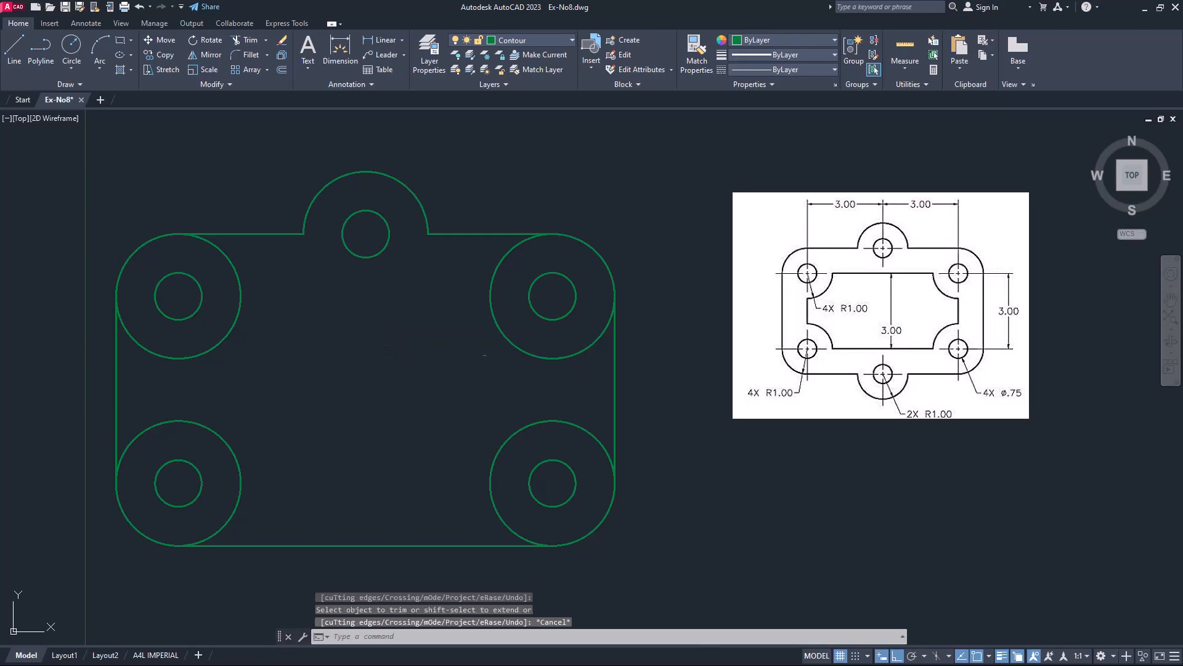
Draw a rectangle from the centre of the upper-left hole to the centre of the lower-right hole.
text(l)
key(Return)
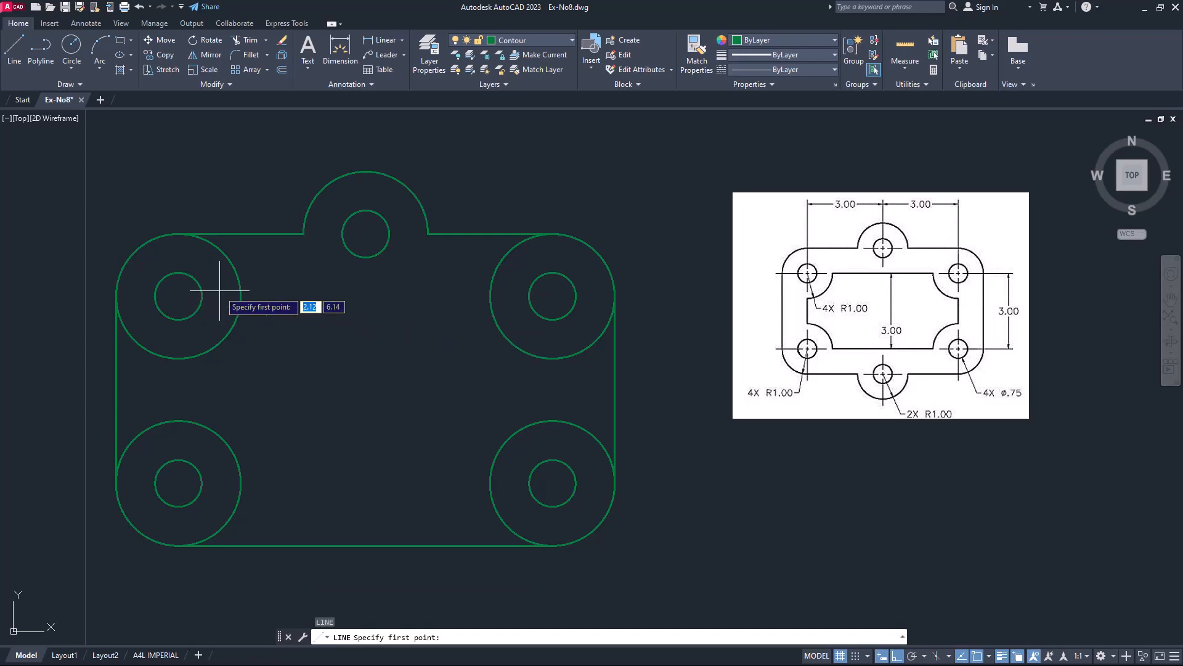
click(117, 41)
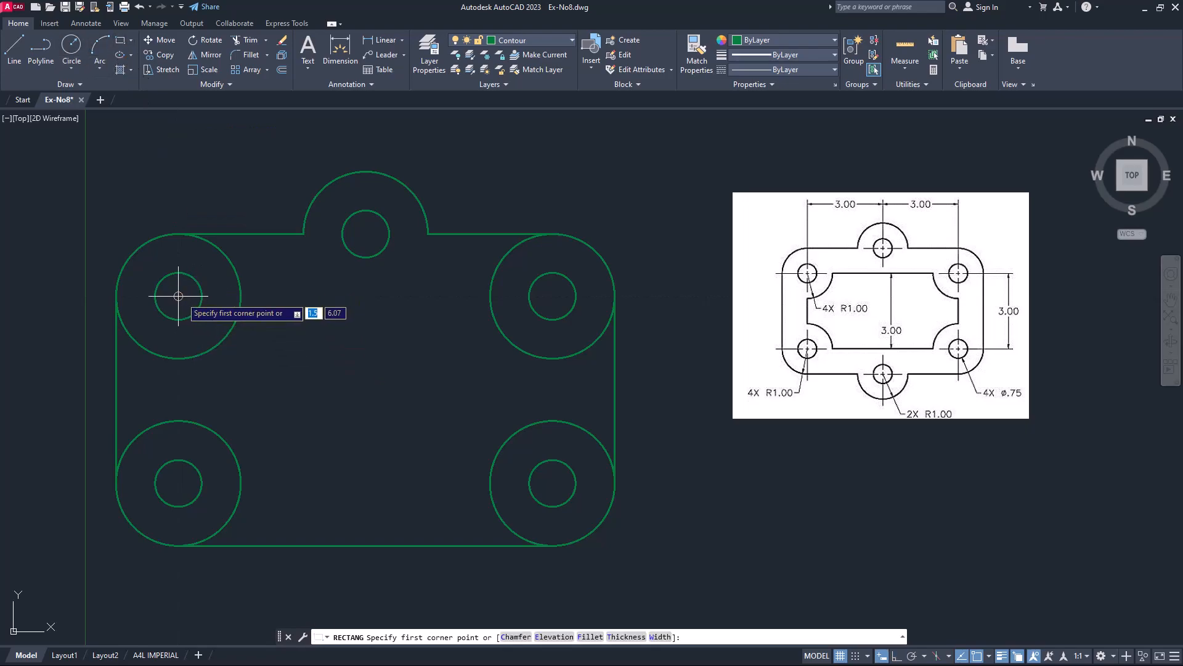
click(178, 296)
click(552, 483)
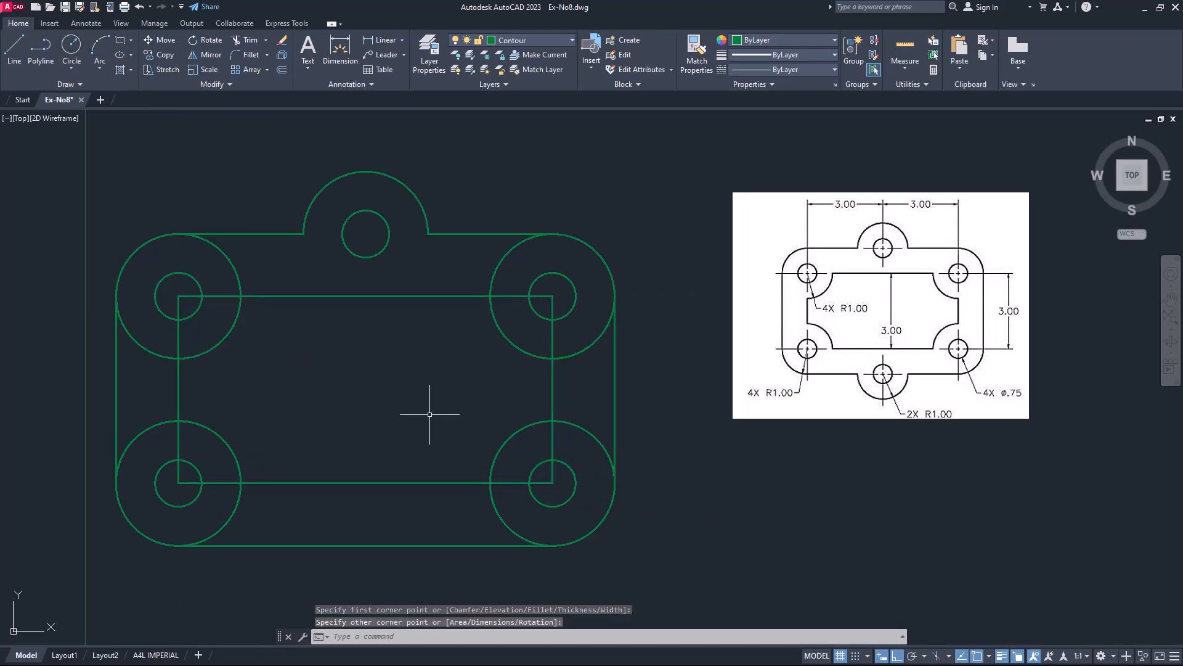
Trim the rectangle's corners and the surplus corner-circle arcs to form the inner cutout and rounded outer contour, and save the drawing.
text(tr)
key(Return)
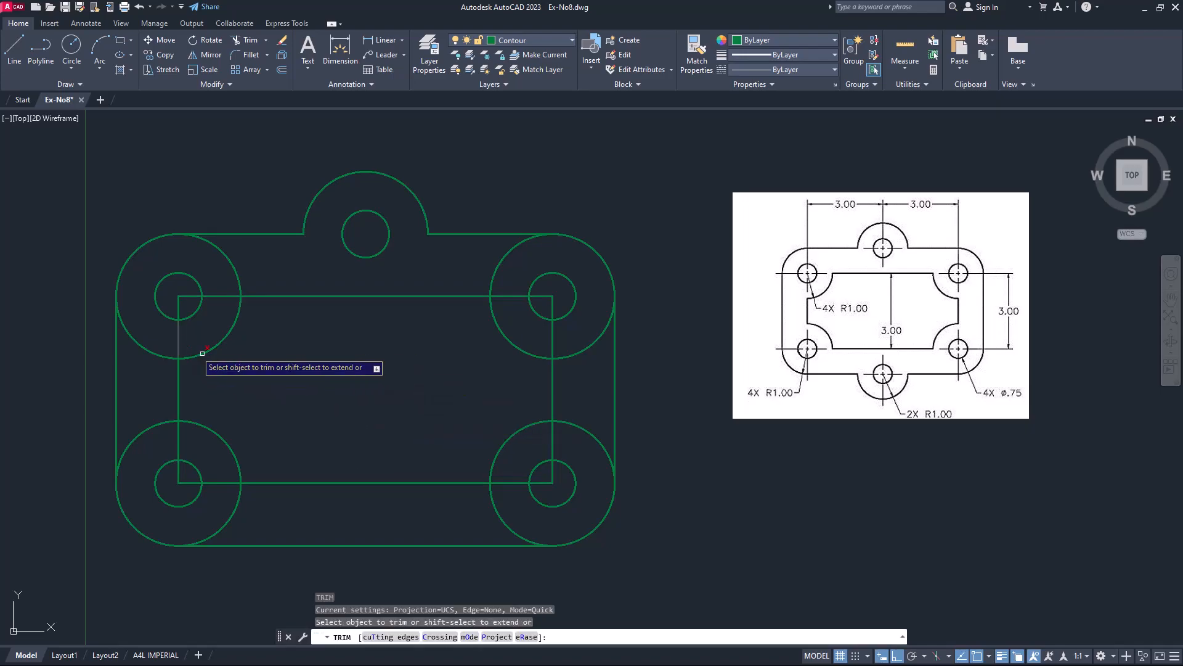
click(219, 296)
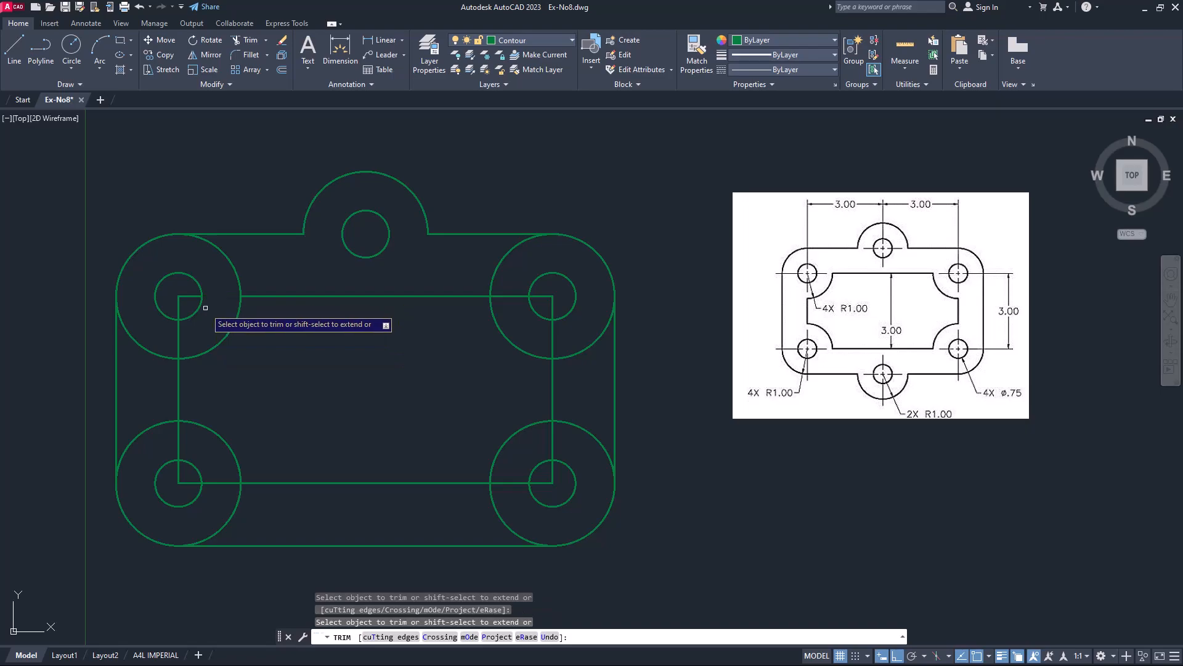
click(178, 309)
mouse_move(178, 309)
mouse_down()
mouse_move(147, 353)
mouse_move(182, 476)
mouse_move(583, 339)
mouse_move(512, 297)
mouse_move(519, 491)
mouse_move(572, 434)
mouse_up()
key(Escape)
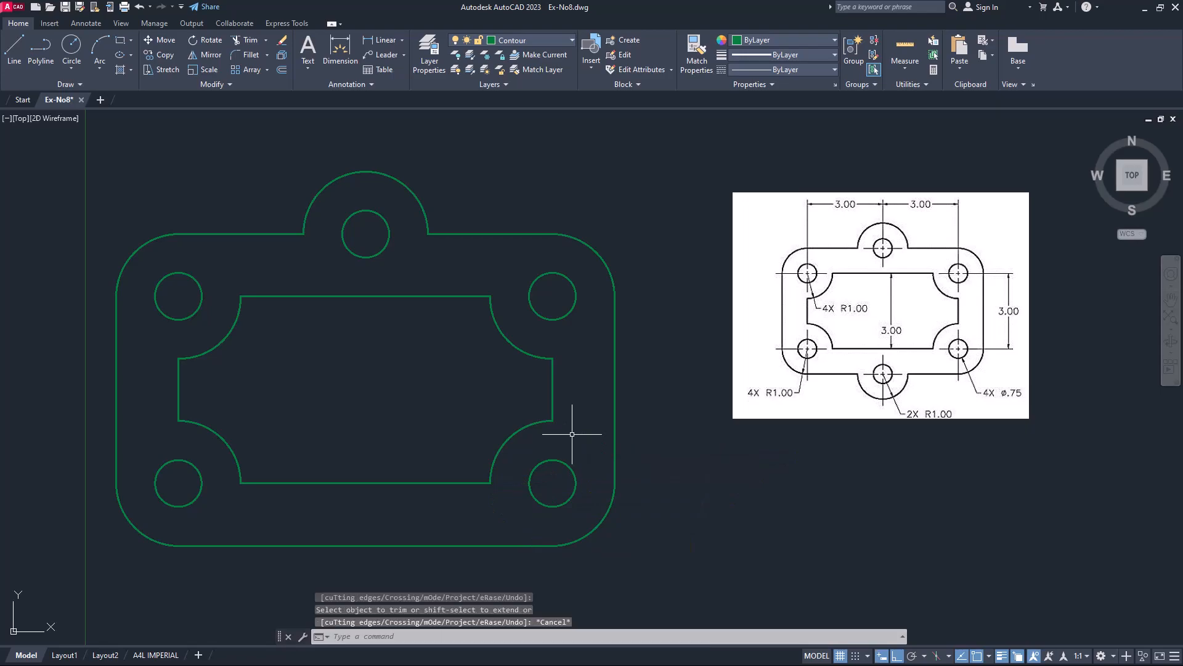
key(ctrl+s)
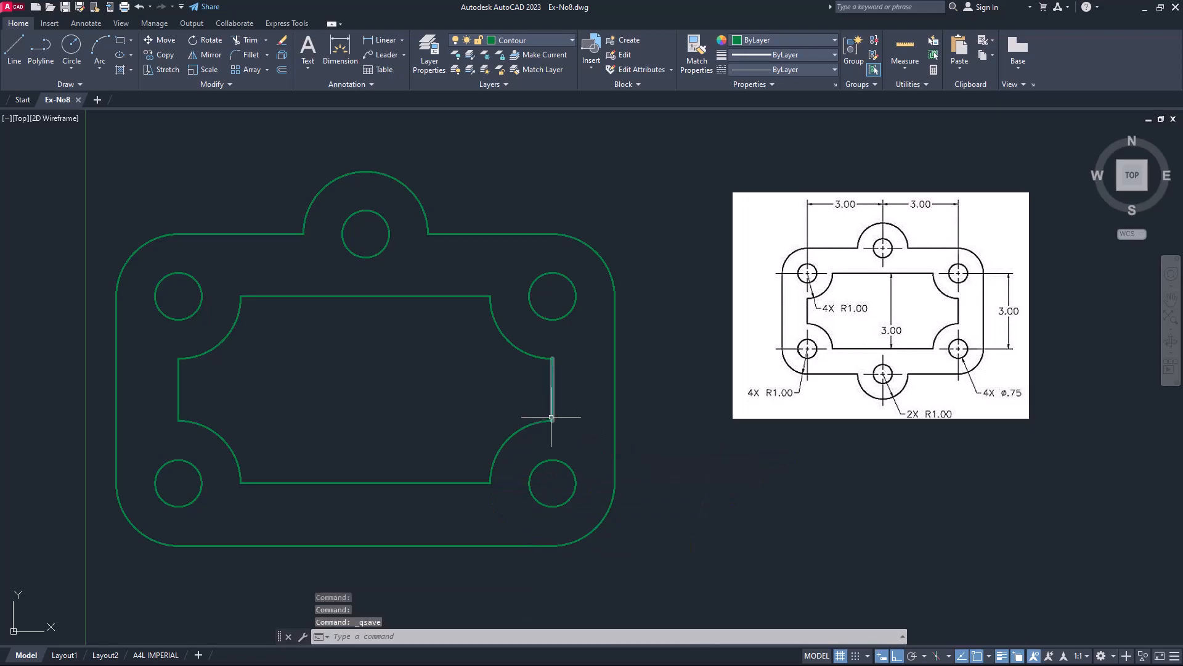
Mirror the upper-middle arc and hole about the plate's horizontal centre axis, keeping the originals.
middle_drag(551, 418, 544, 386)
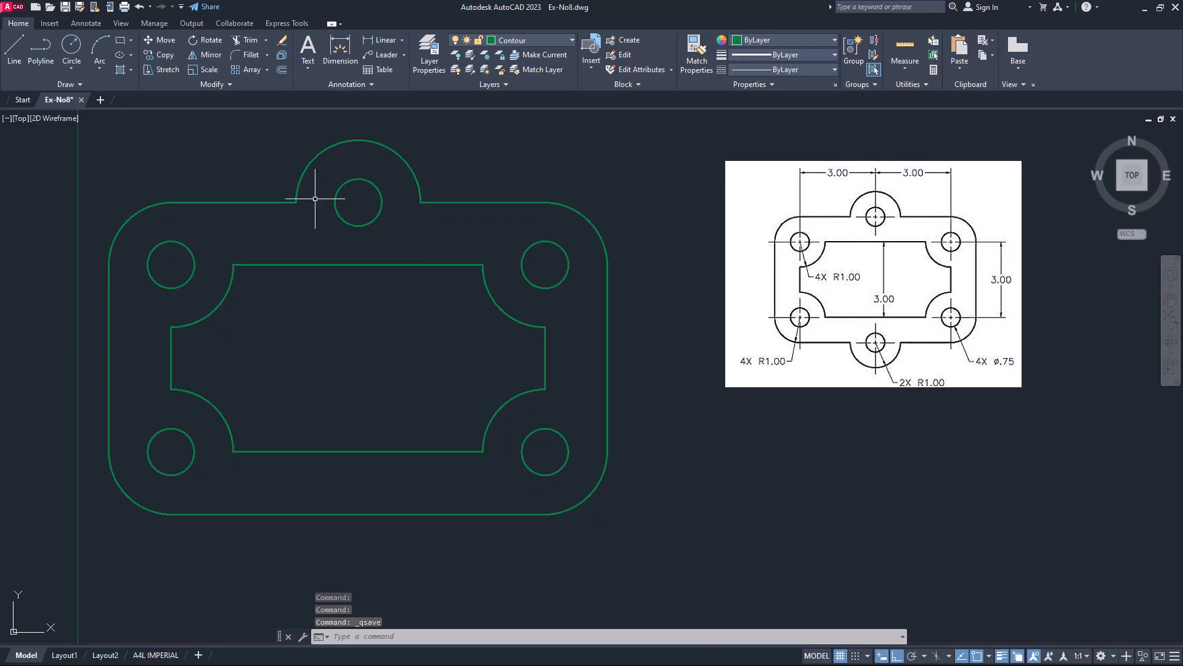
text(mi)
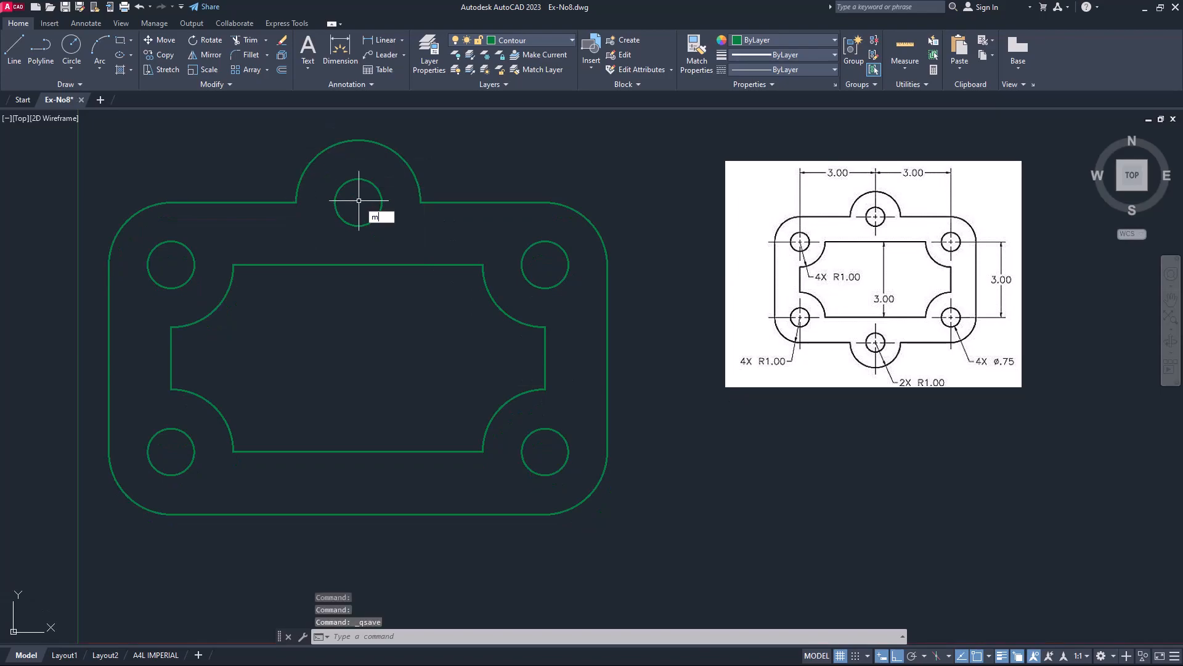
key(Return)
click(270, 135)
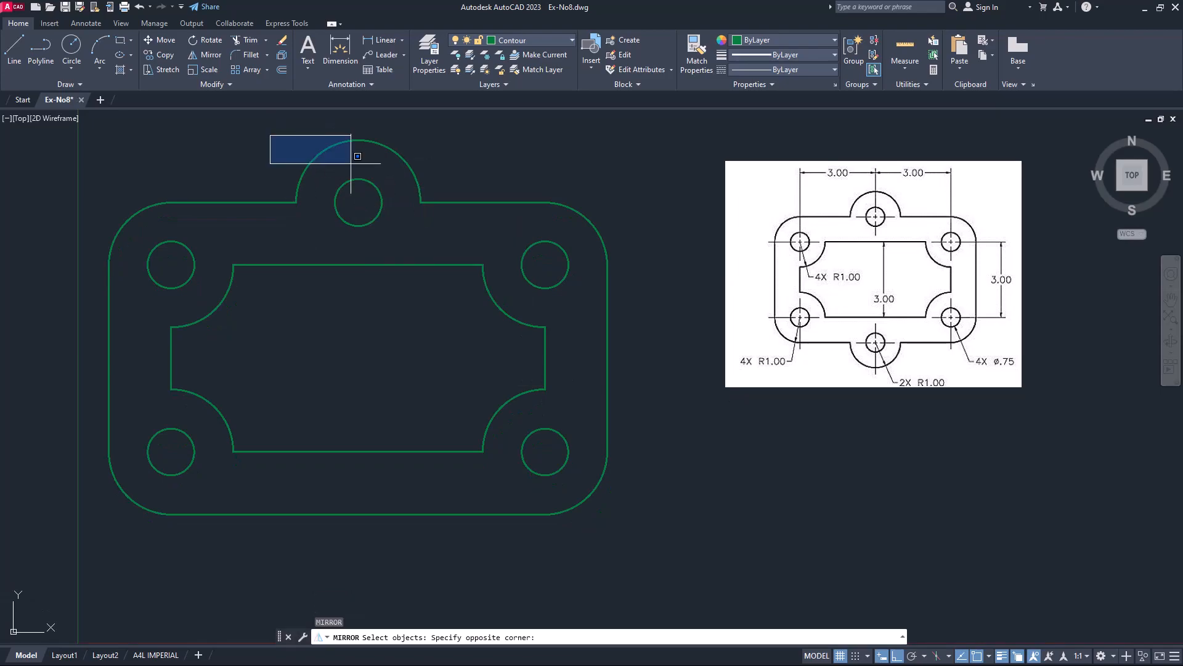
click(455, 225)
click(455, 225)
key(Return)
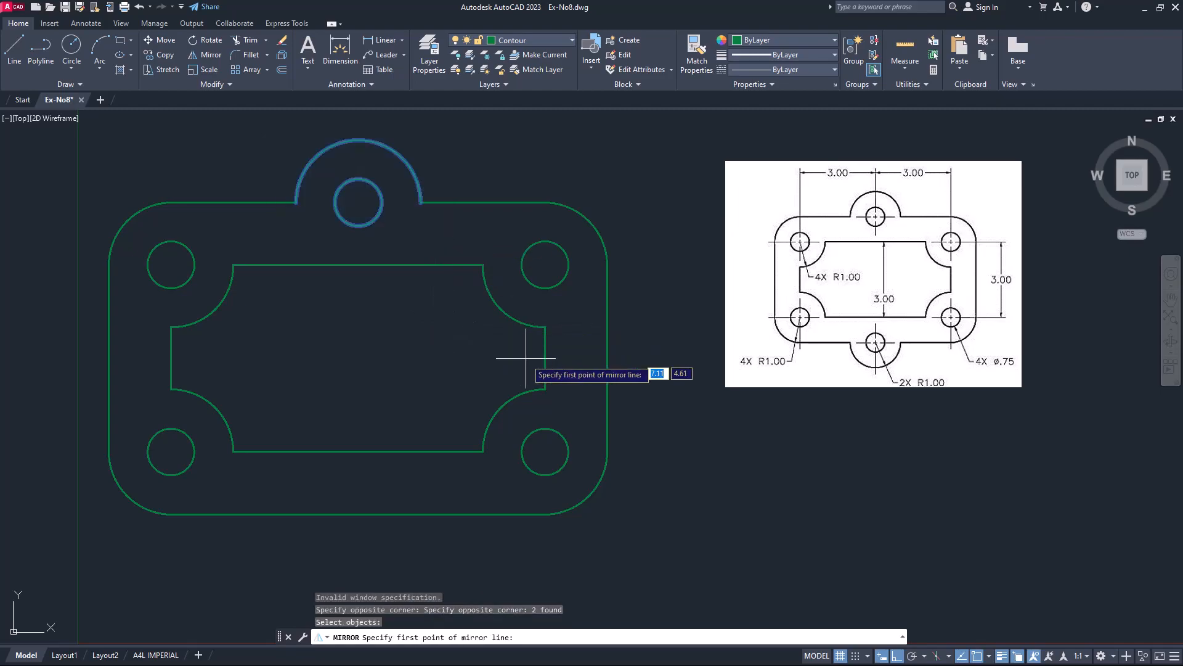
click(545, 358)
click(368, 357)
key(Return)
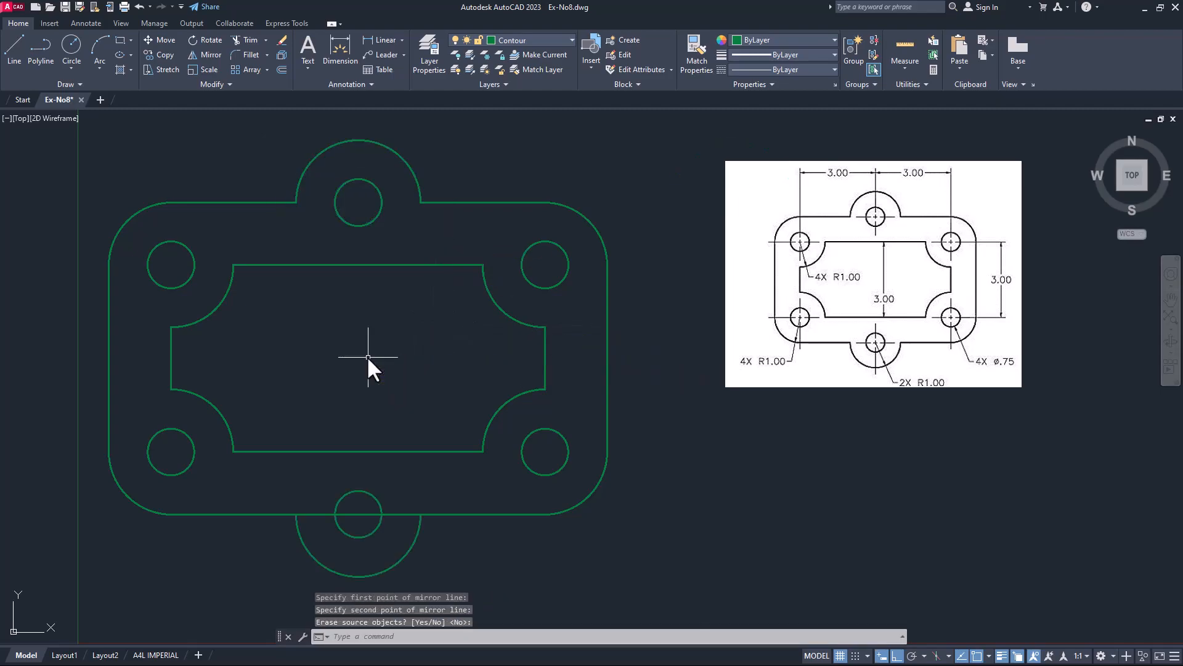
Trim the bottom contour line between the ends of the lower-middle arc and save the drawing.
text(tr)
key(Return)
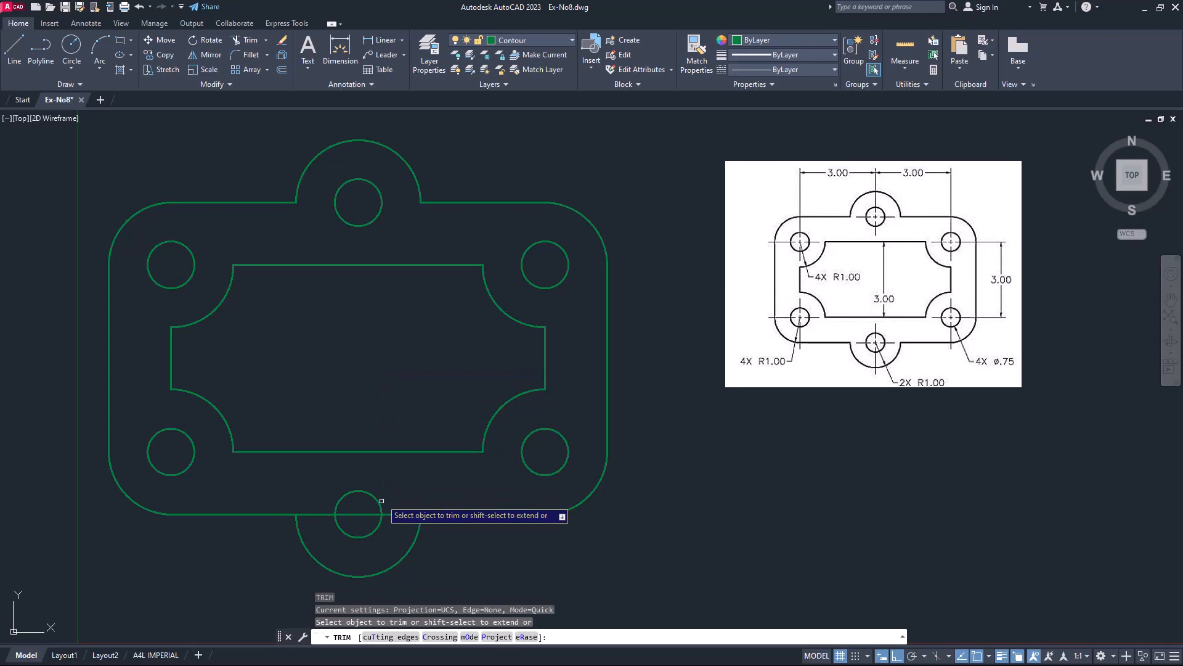
click(360, 517)
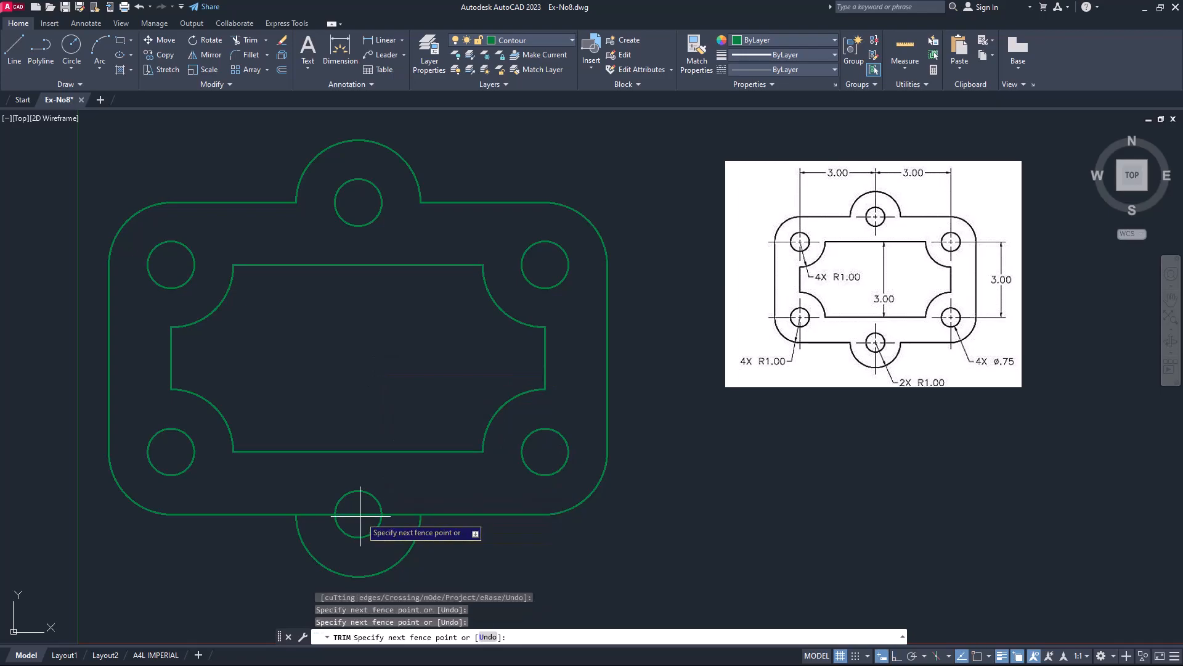
key(Return)
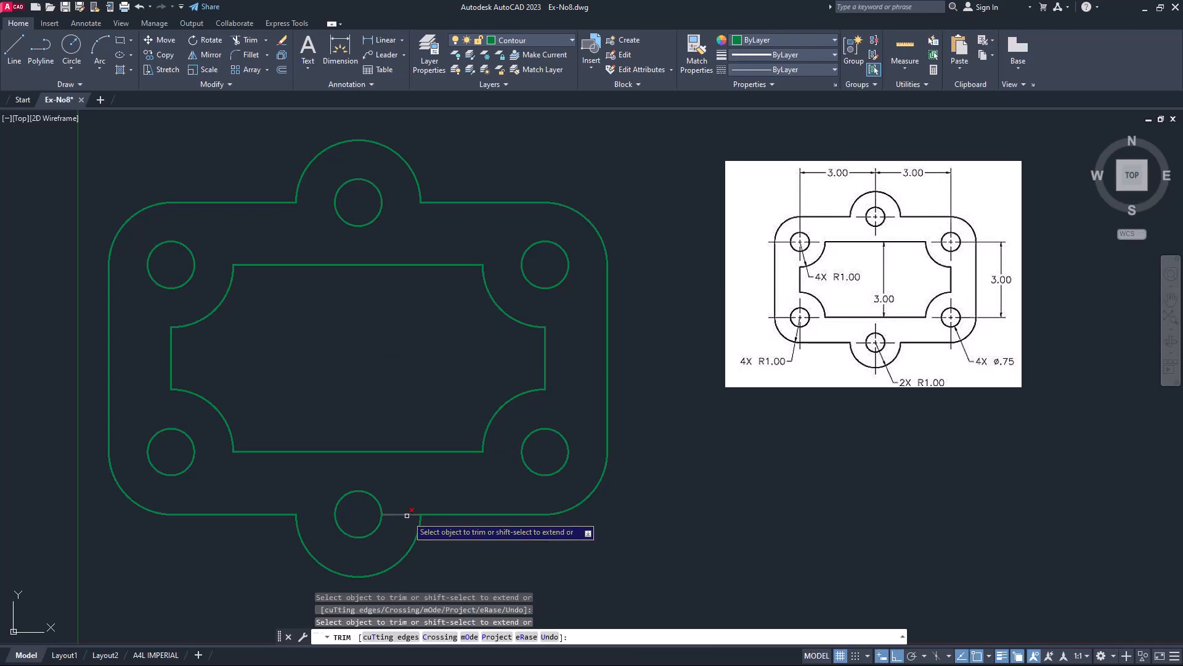
right_click(407, 368)
click(431, 374)
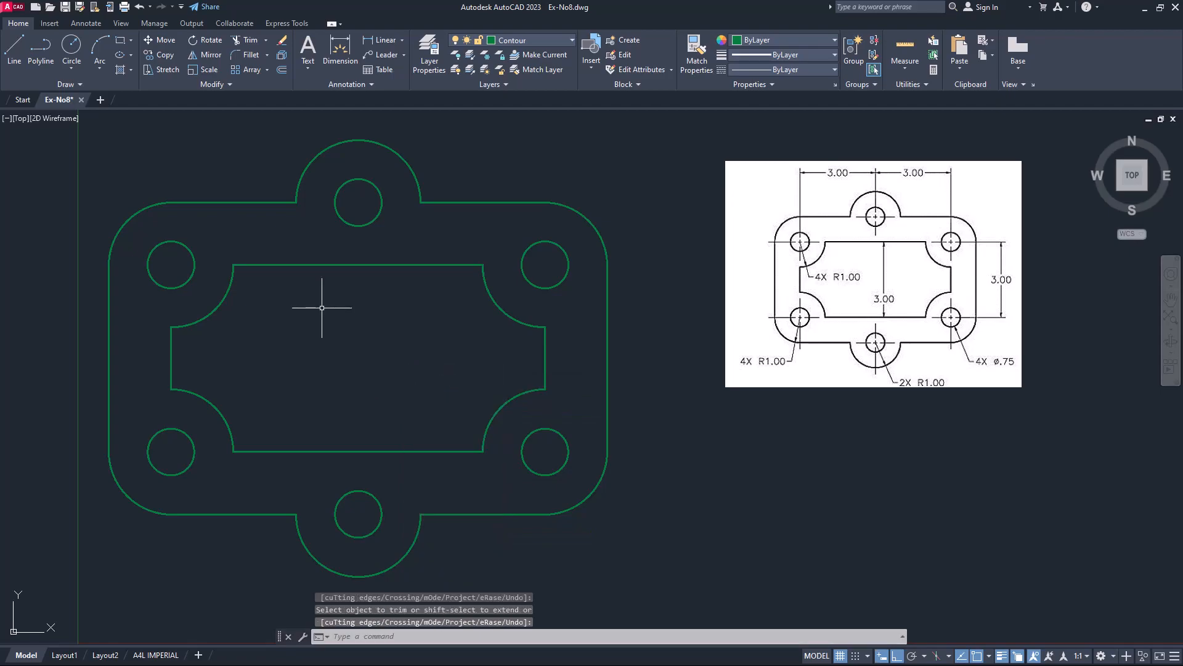
click(65, 7)
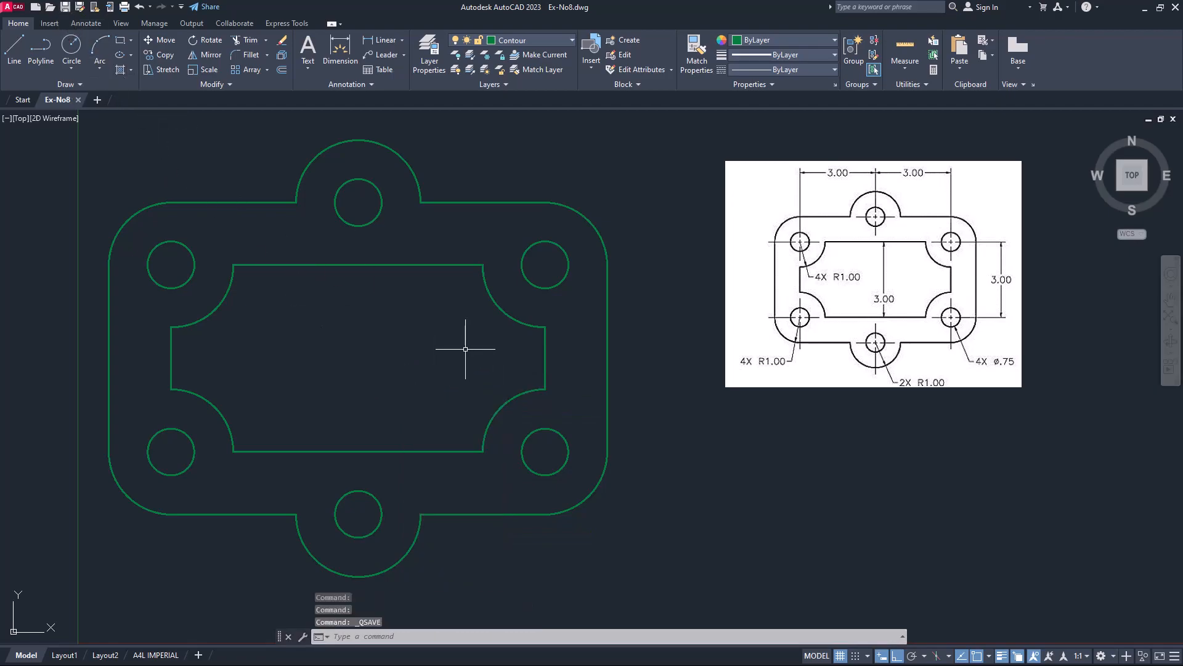
Make the Center Line layer current and draw a horizontal centre line through the upper-left hole's centre.
click(530, 41)
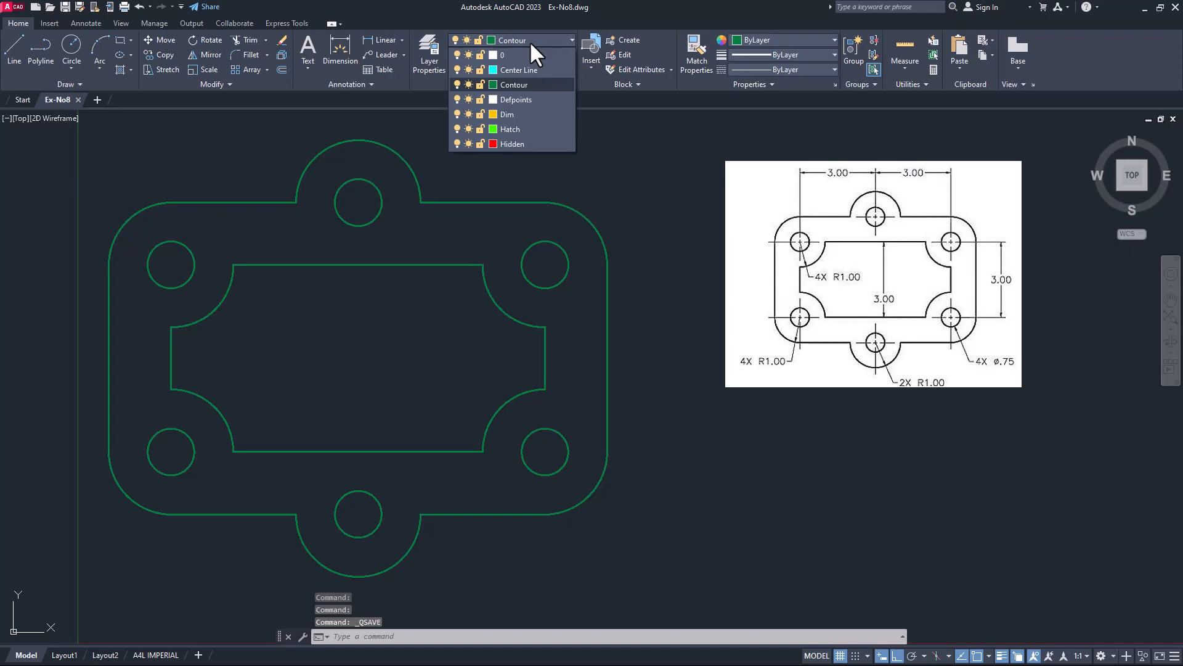
click(527, 69)
click(14, 62)
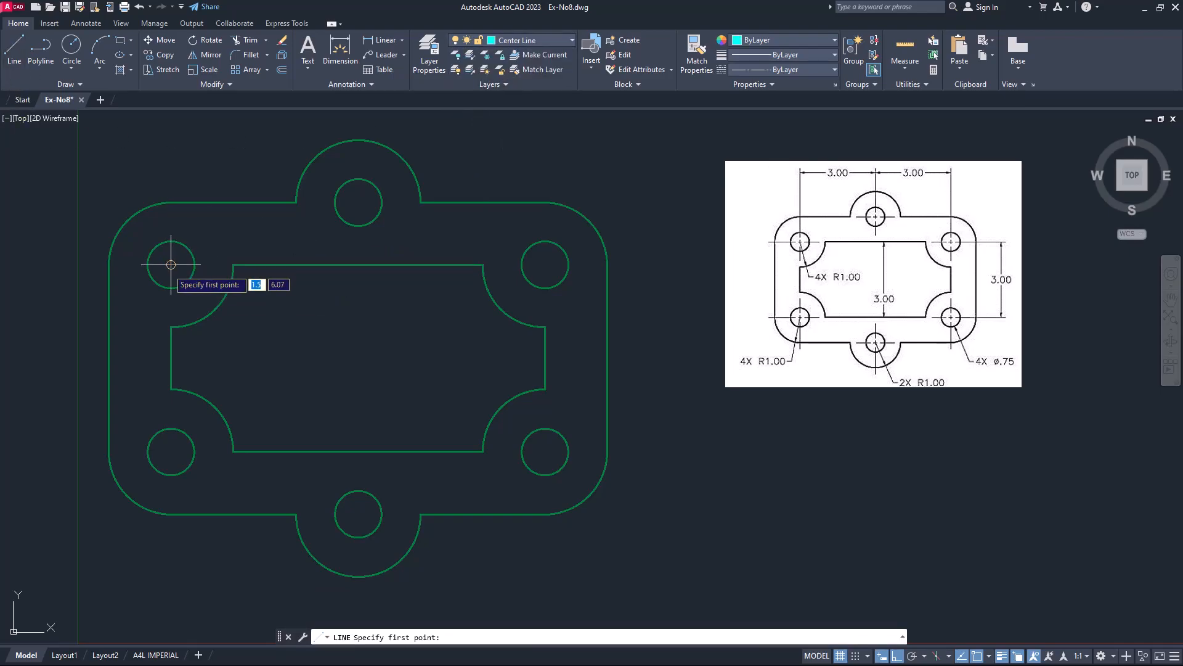
click(128, 265)
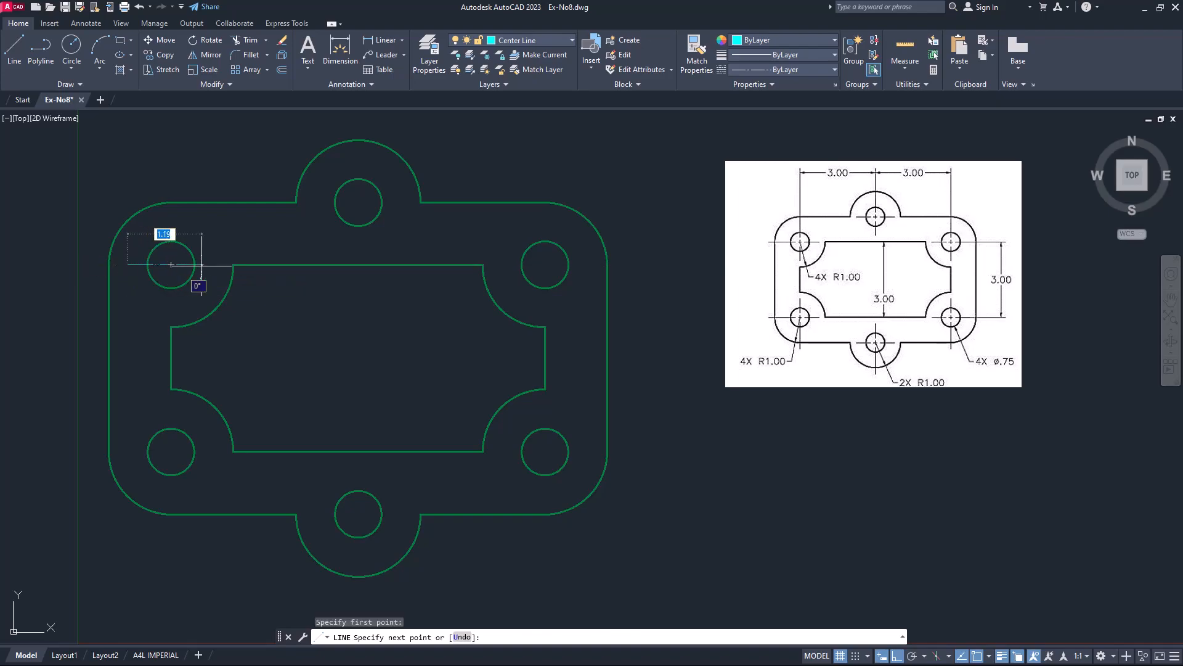
click(234, 265)
key(Return)
Draw a vertical centre line through the upper-left hole's centre, extending past the hole at both ends.
key(Return)
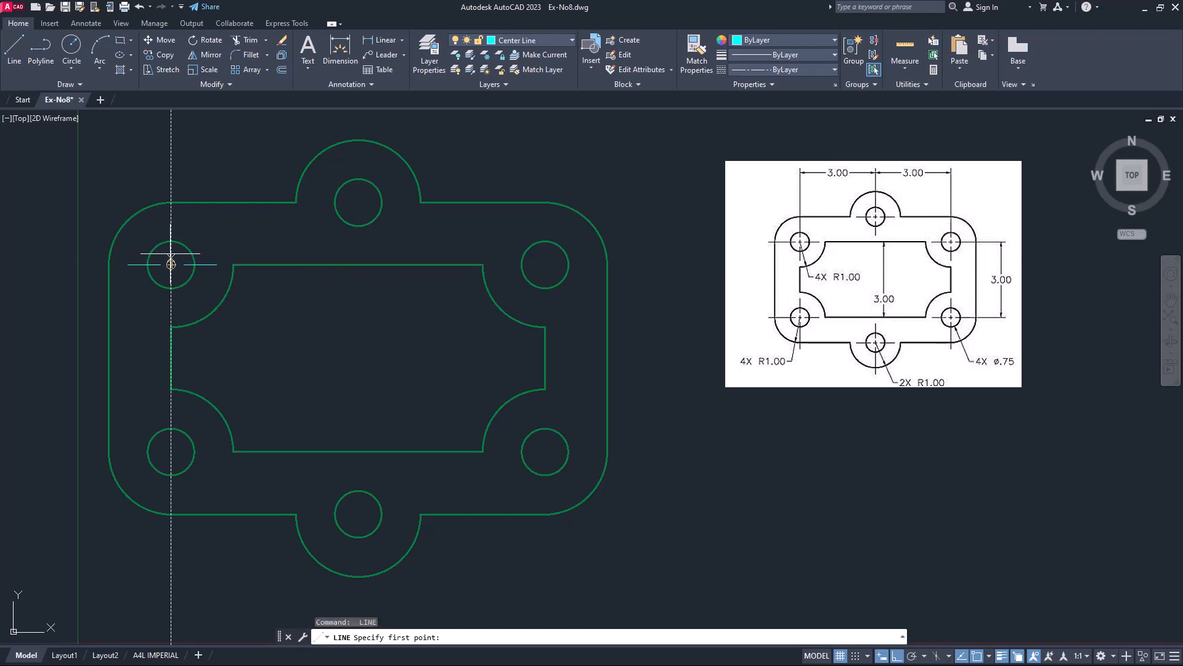
click(171, 227)
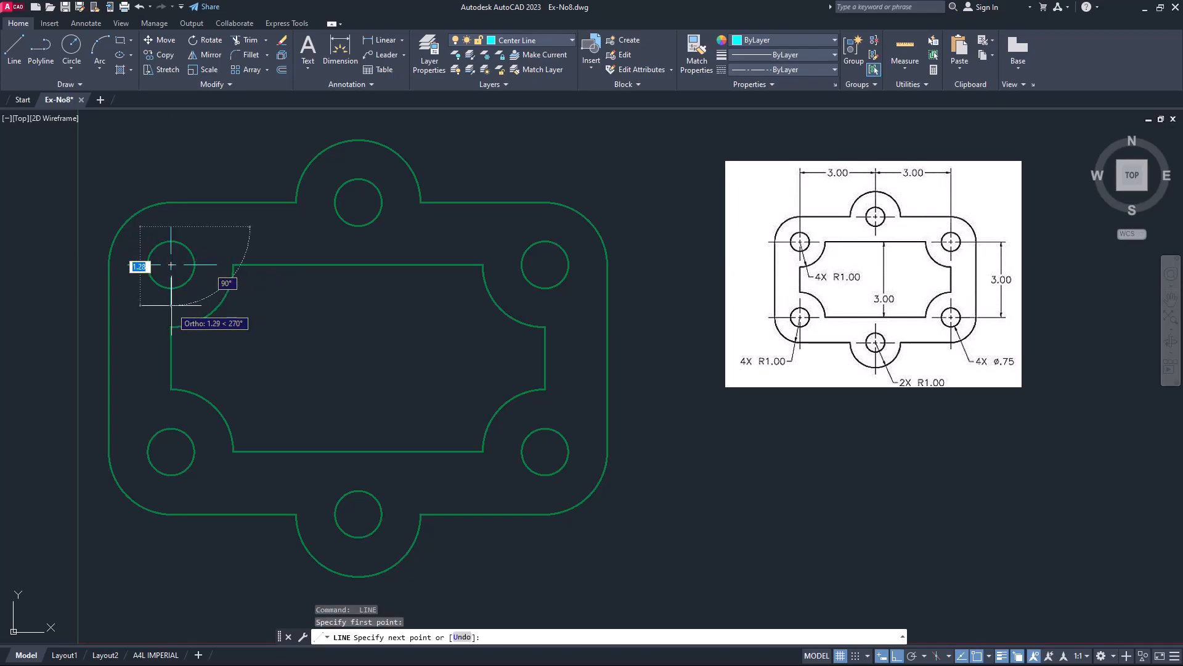
click(171, 301)
key(Return)
Copy the upper-left hole's two centre lines from their crossing to the centres of the other five holes, and save the drawing.
text(c)
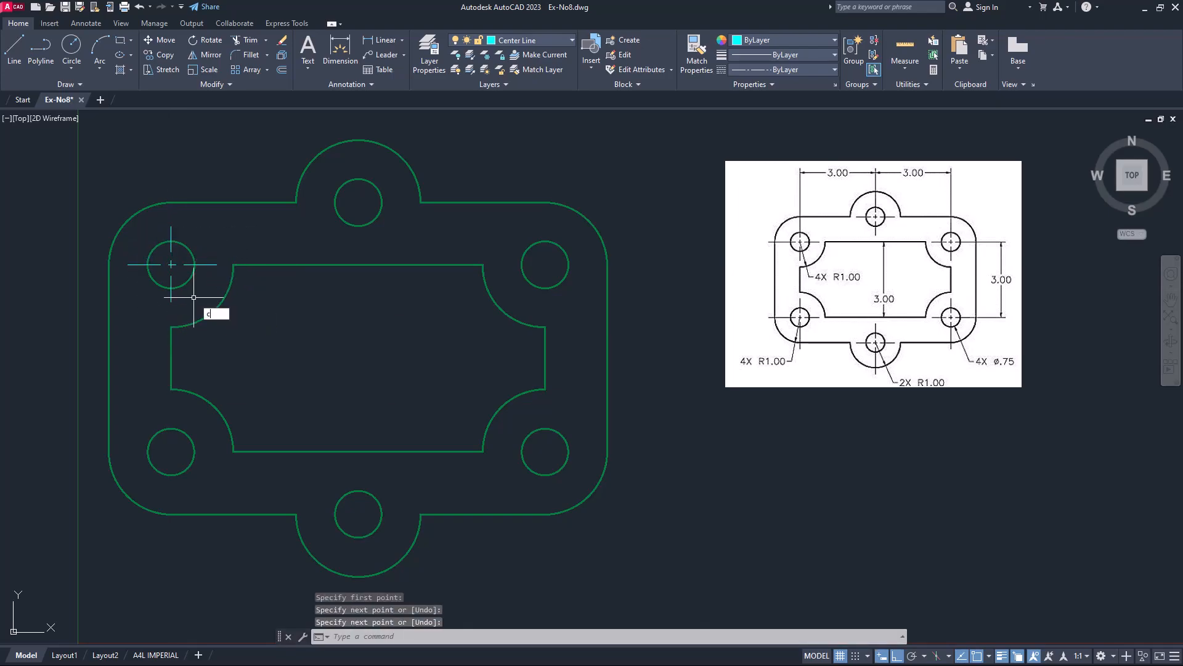
text(o)
key(Return)
click(179, 274)
click(163, 260)
key(Return)
click(171, 264)
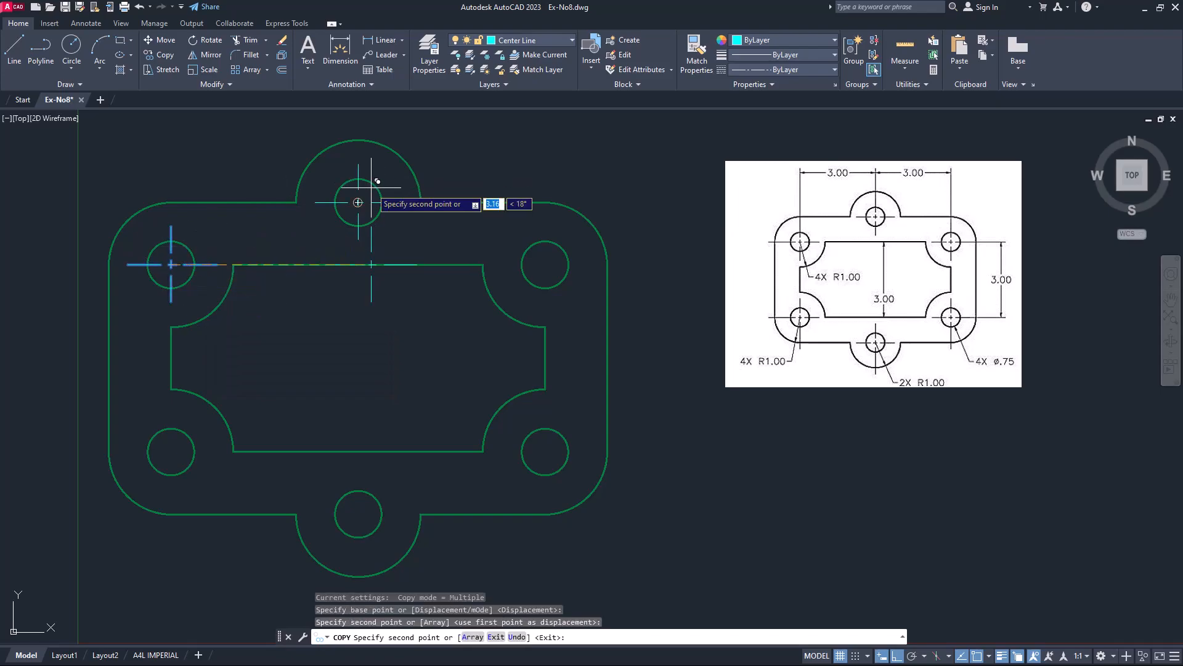
click(545, 264)
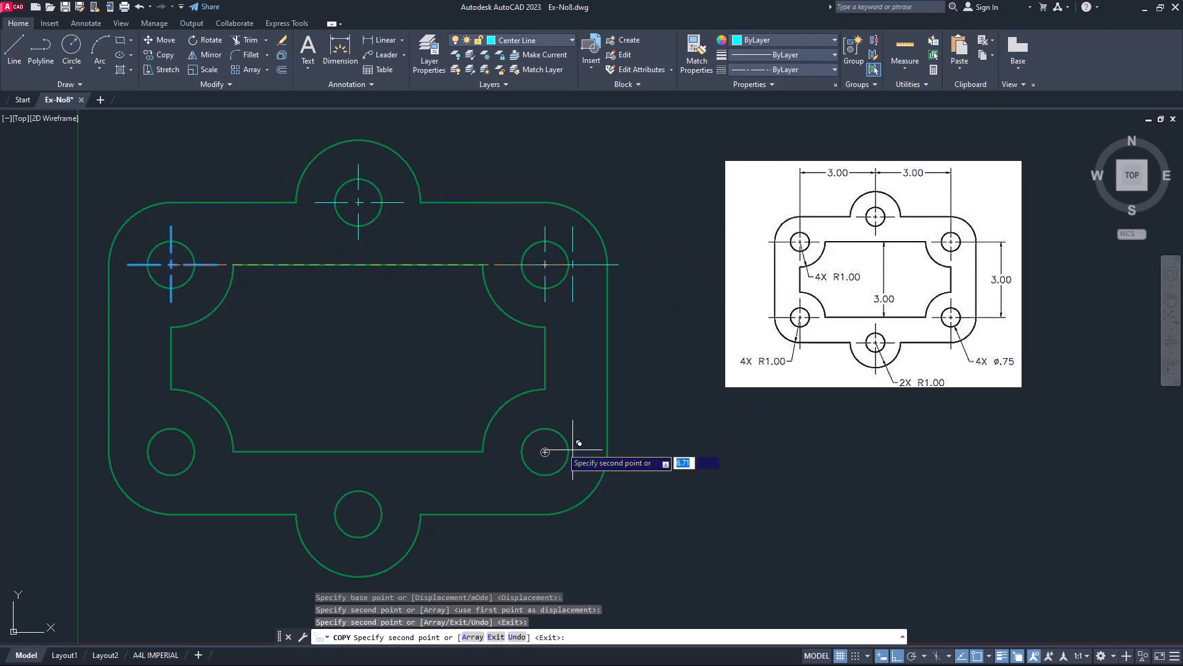
click(545, 451)
click(359, 513)
click(171, 452)
key(Return)
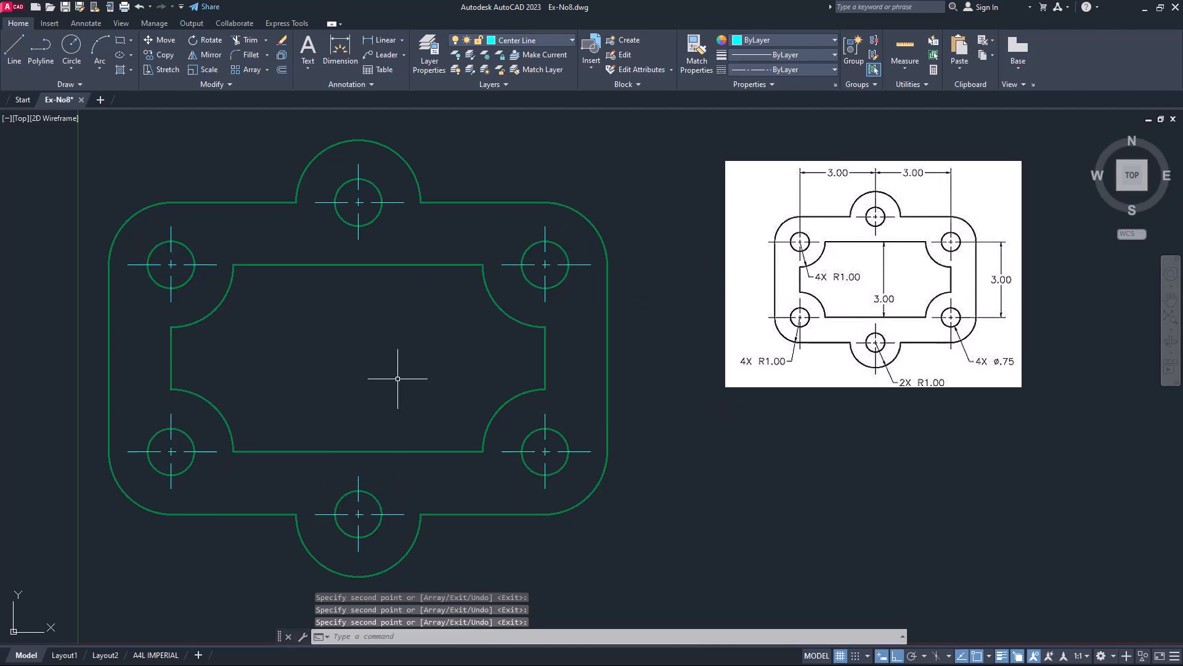
key(ctrl+s)
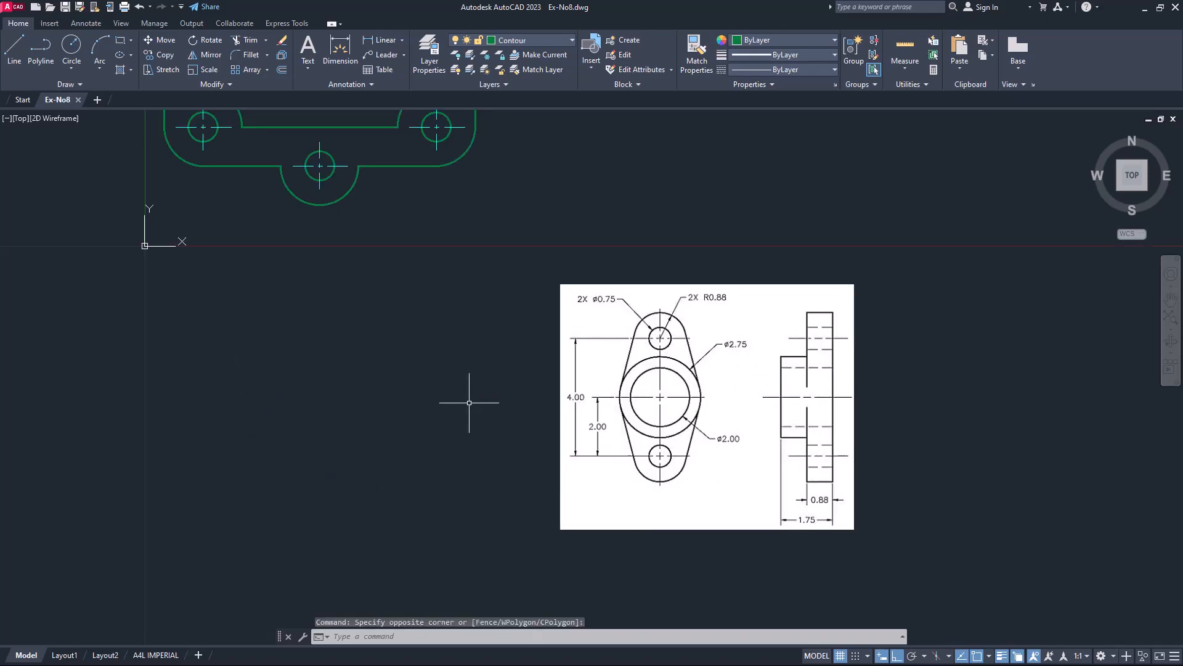
Draw a circle of diameter 2.75 below the plate, to the left of the flange reference image.
click(69, 53)
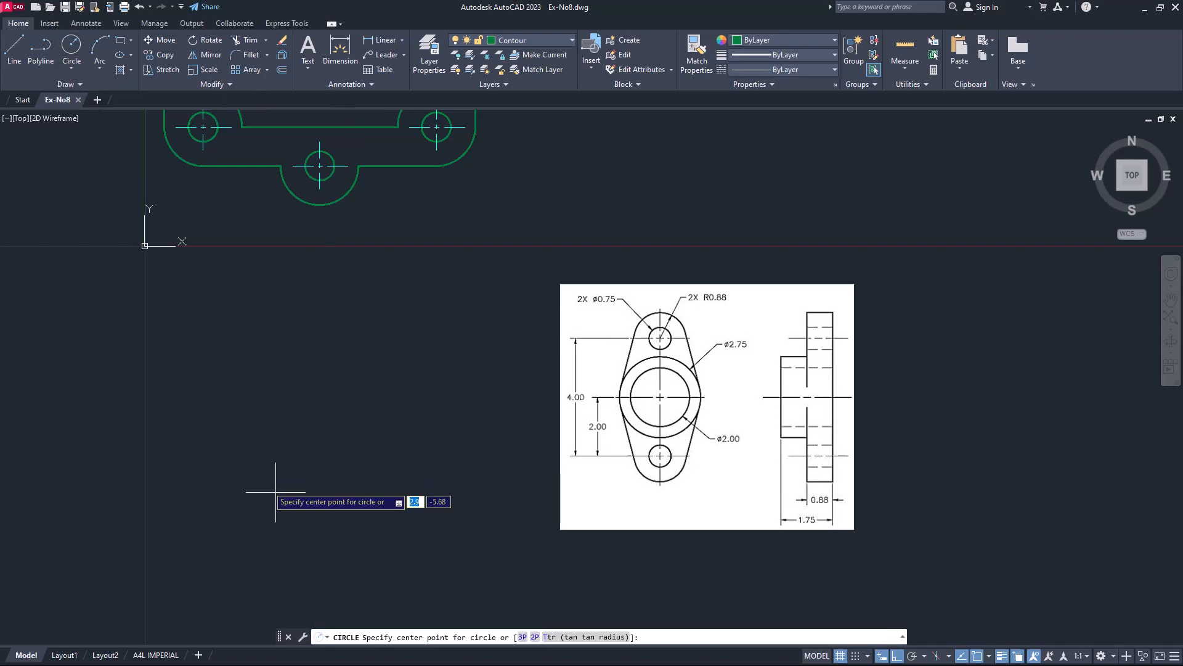
click(250, 418)
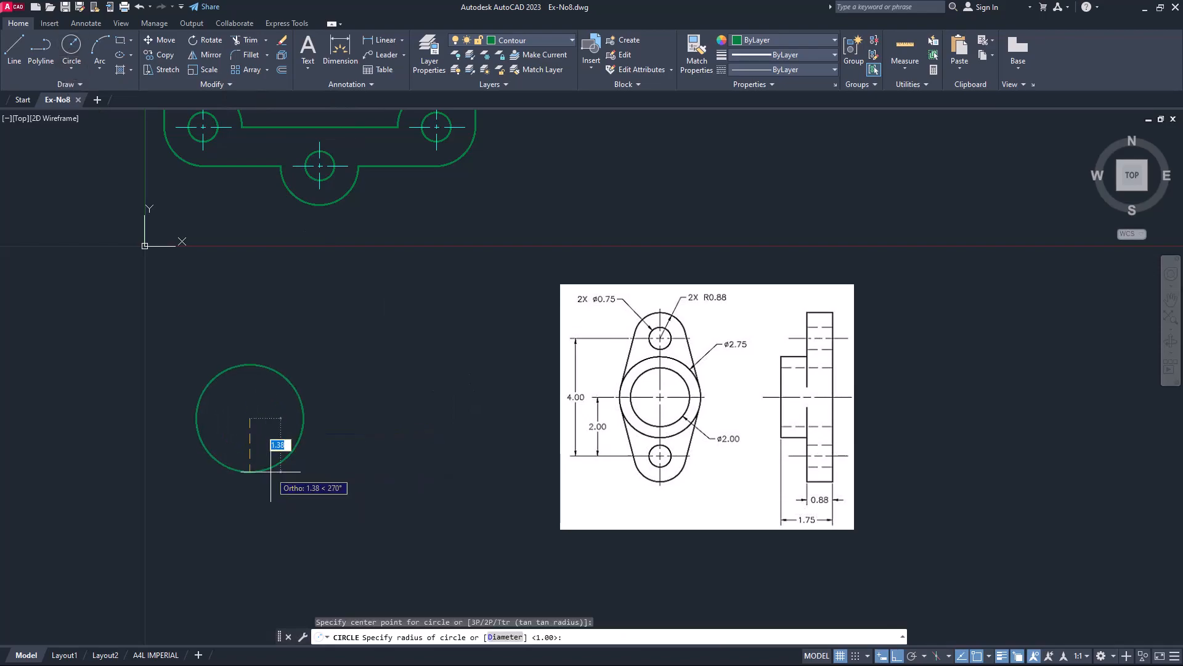
text(d)
key(Return)
text(2.7)
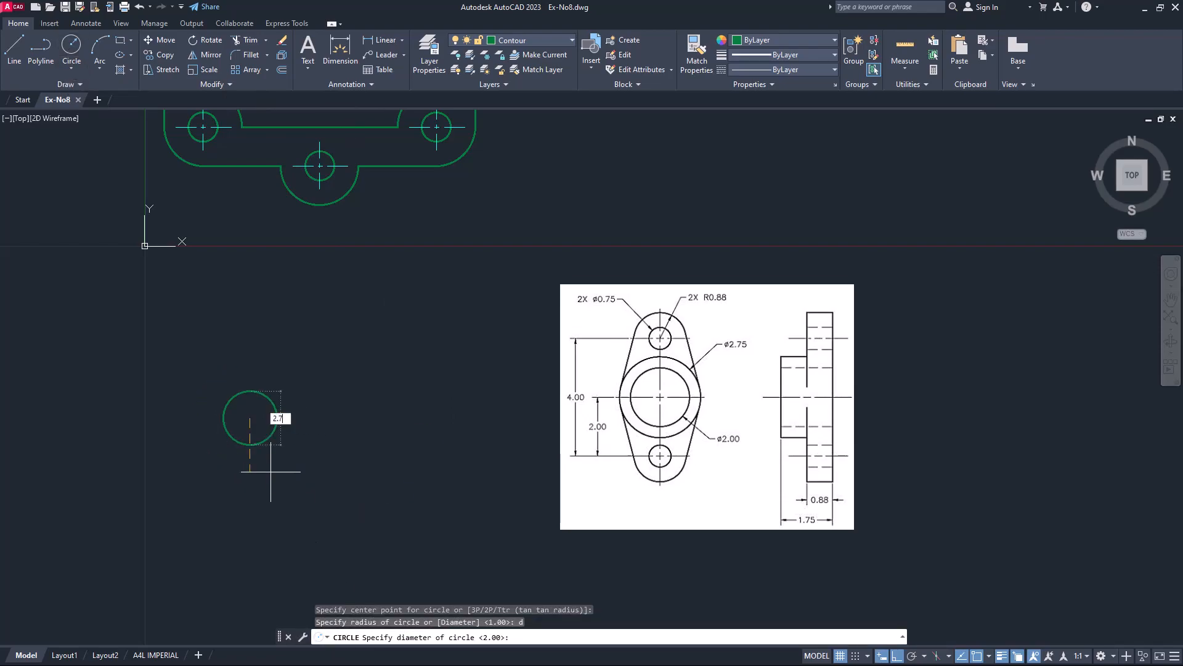
text(5)
key(Return)
Draw a concentric circle of diameter 2 inside the 2.75-diameter circle.
key(Return)
click(270, 467)
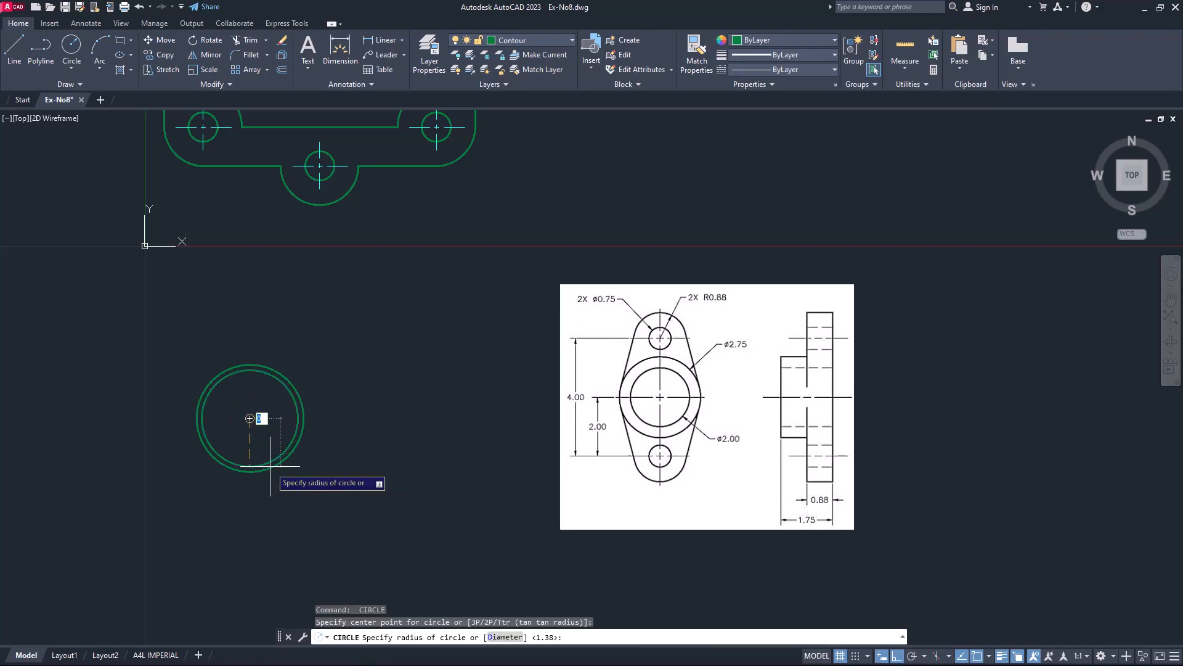
text(d)
key(Return)
text(2)
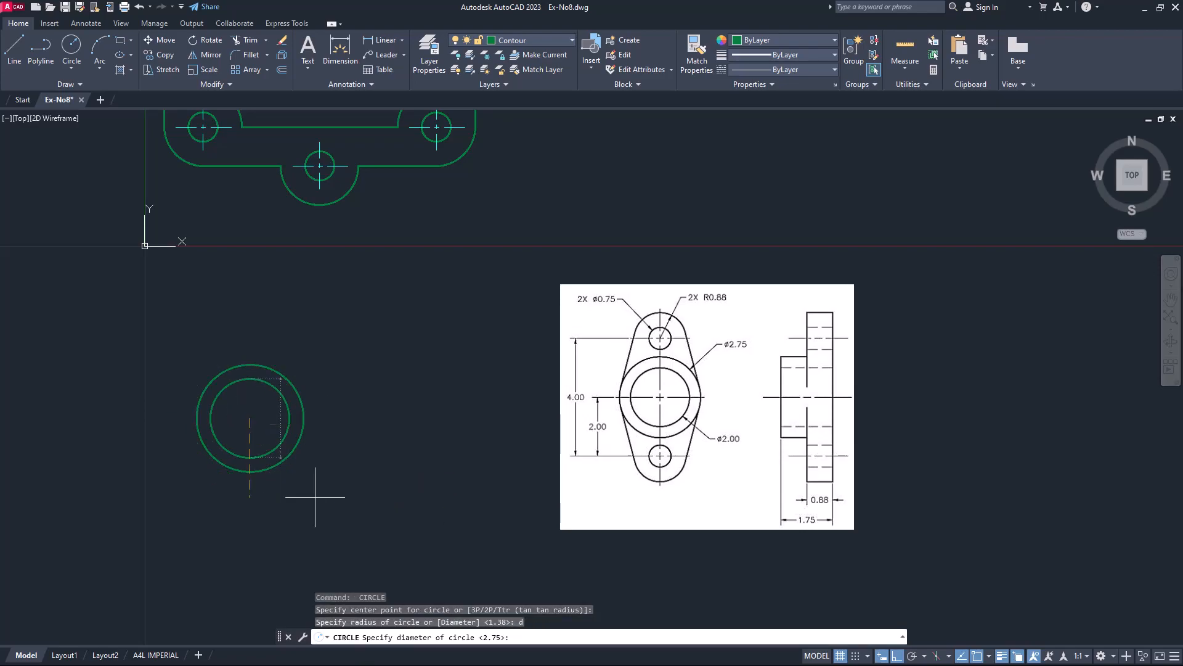
key(Return)
Draw a circle of radius 0.88 with its centre 2 units directly above the concentric circles' centre.
key(Return)
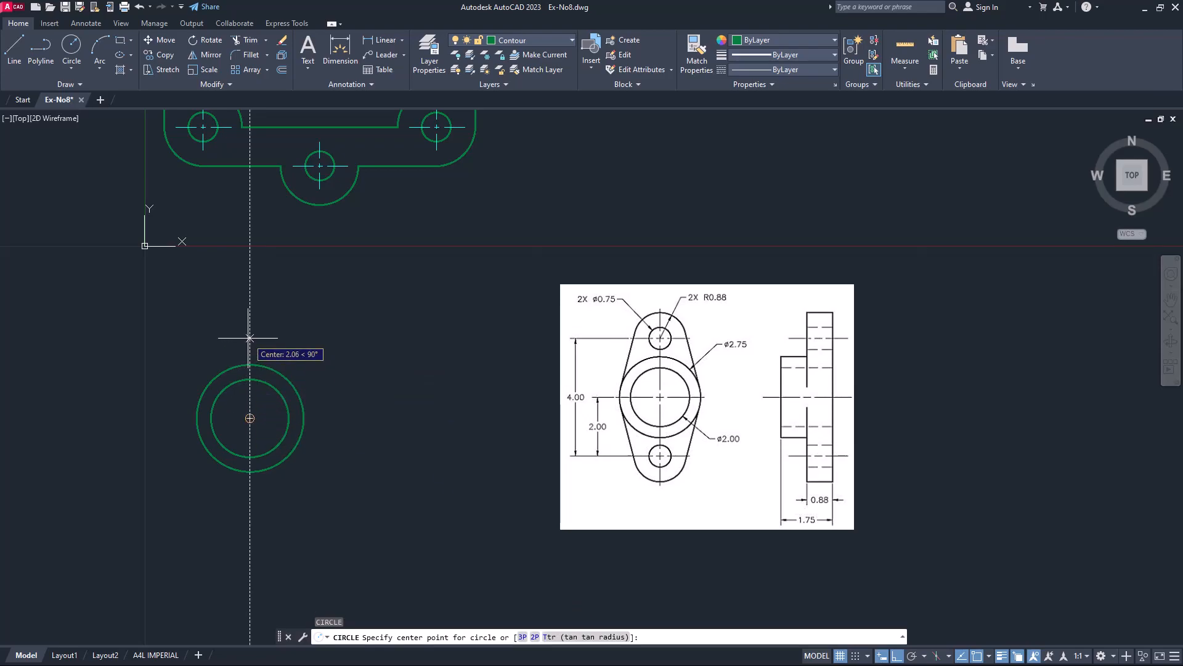
text(2)
key(Return)
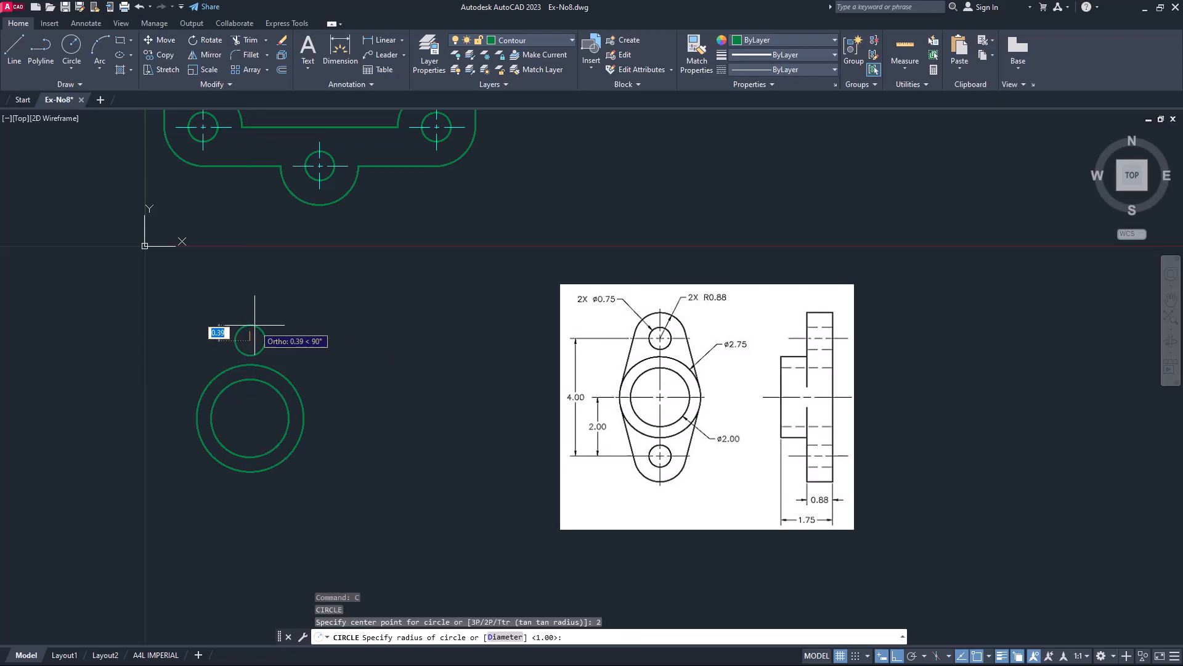
text(.88)
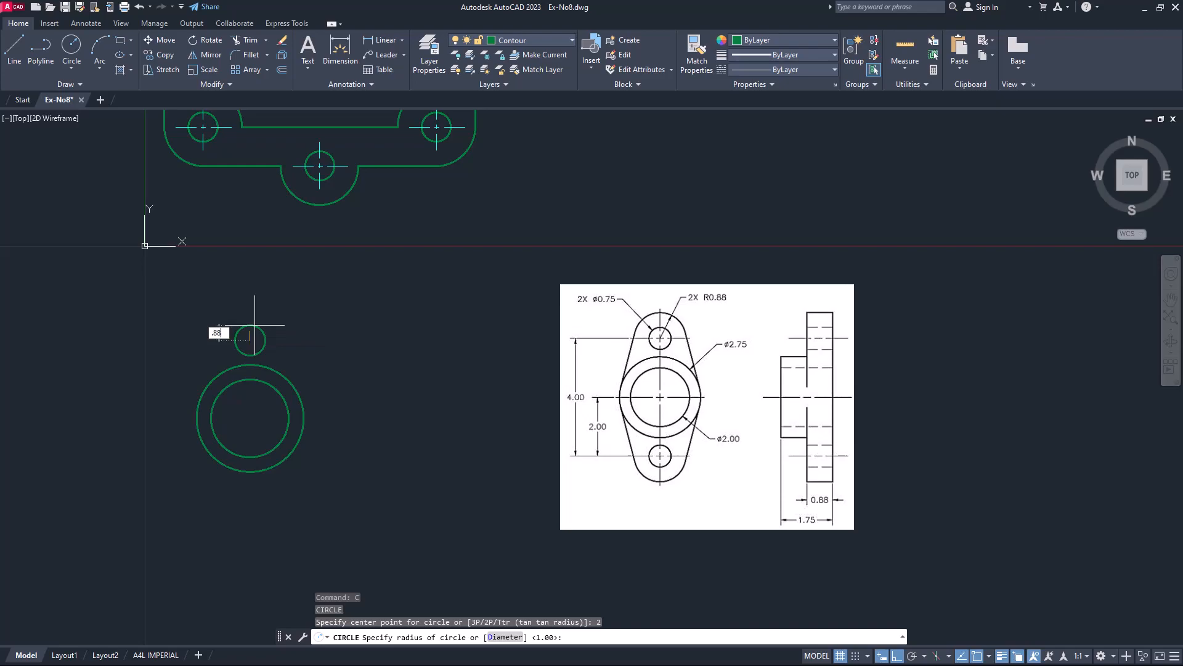
key(Return)
Draw a hole circle of diameter 0.75 concentric with the 0.88-radius circle.
key(Return)
click(249, 339)
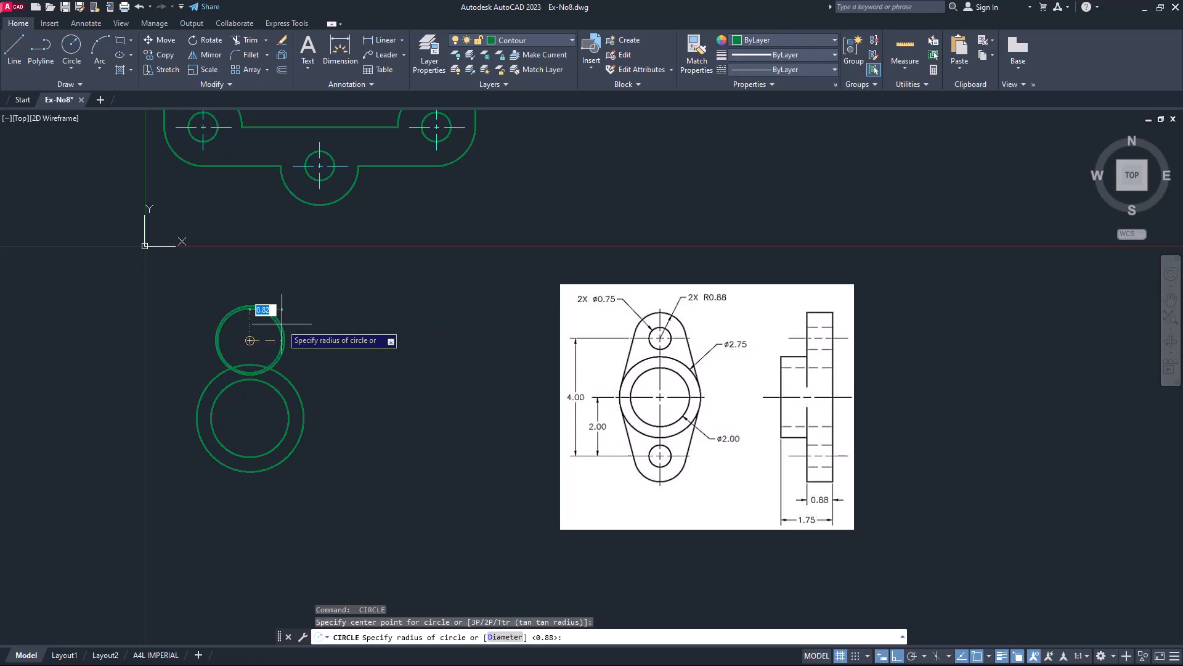
text(d)
key(Return)
text(0.75)
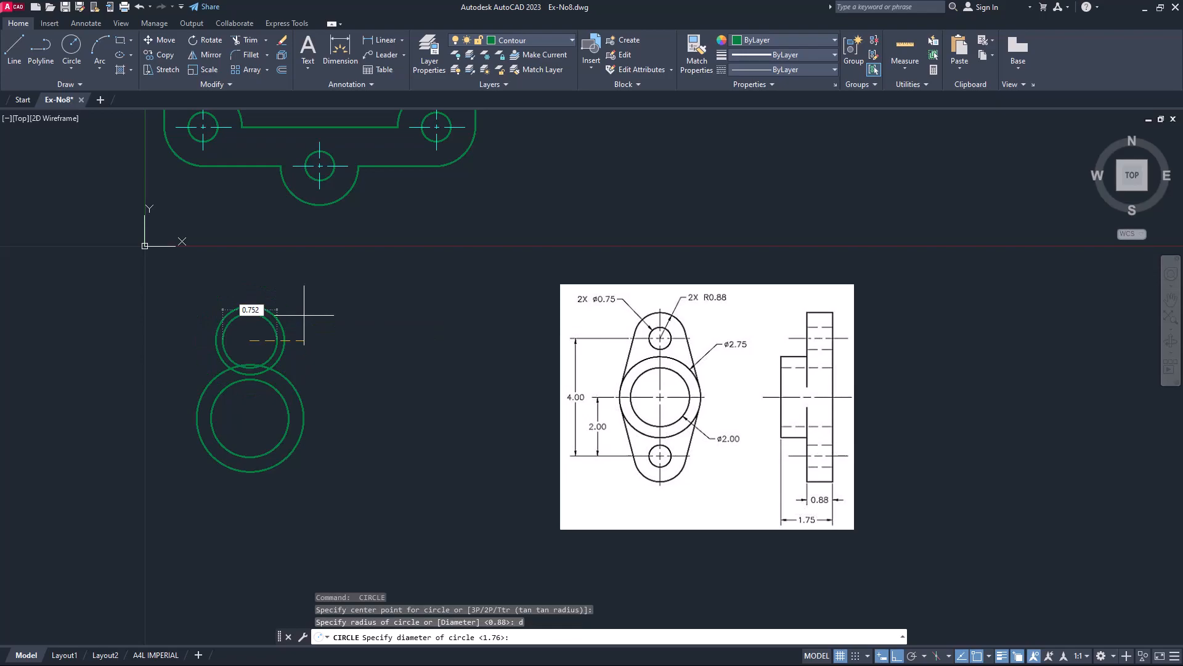
key(Return)
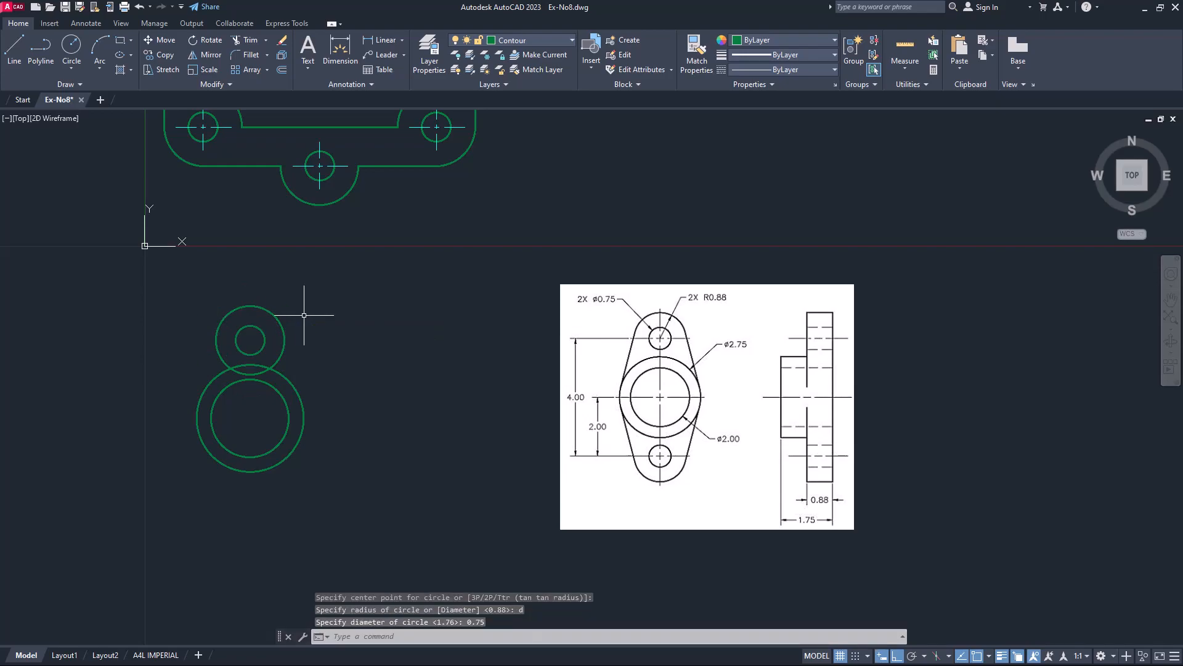
Draw a line tangent to the right sides of the 2.75-diameter circle and the 0.88-radius circle.
text(l)
key(Return)
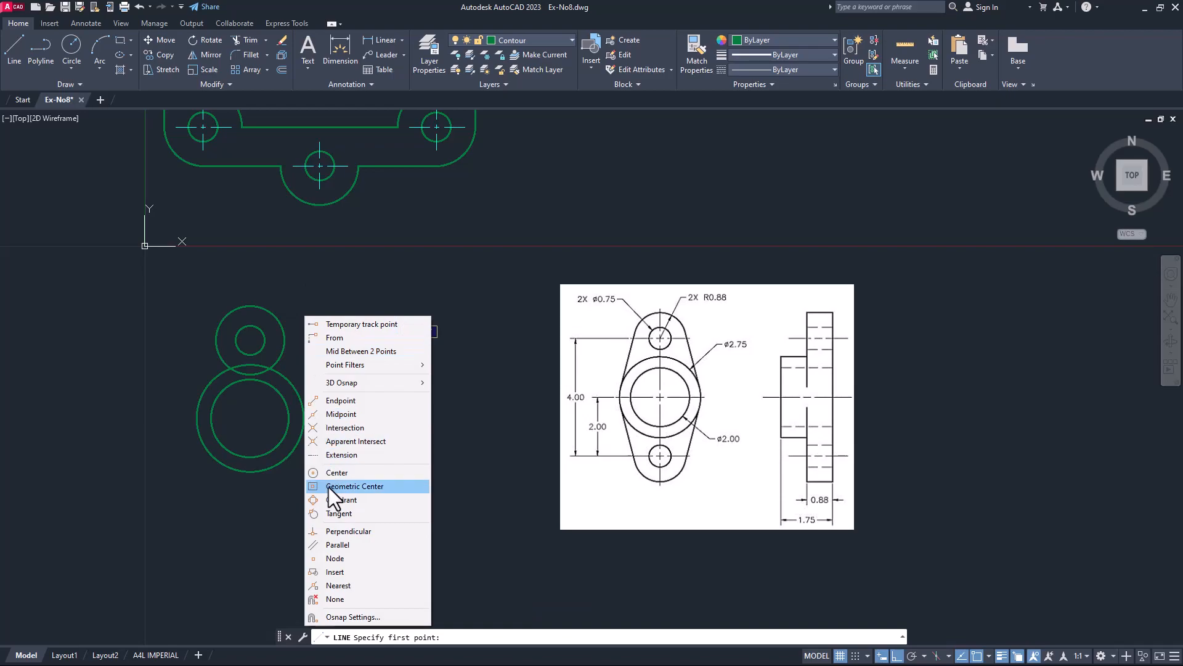
click(335, 500)
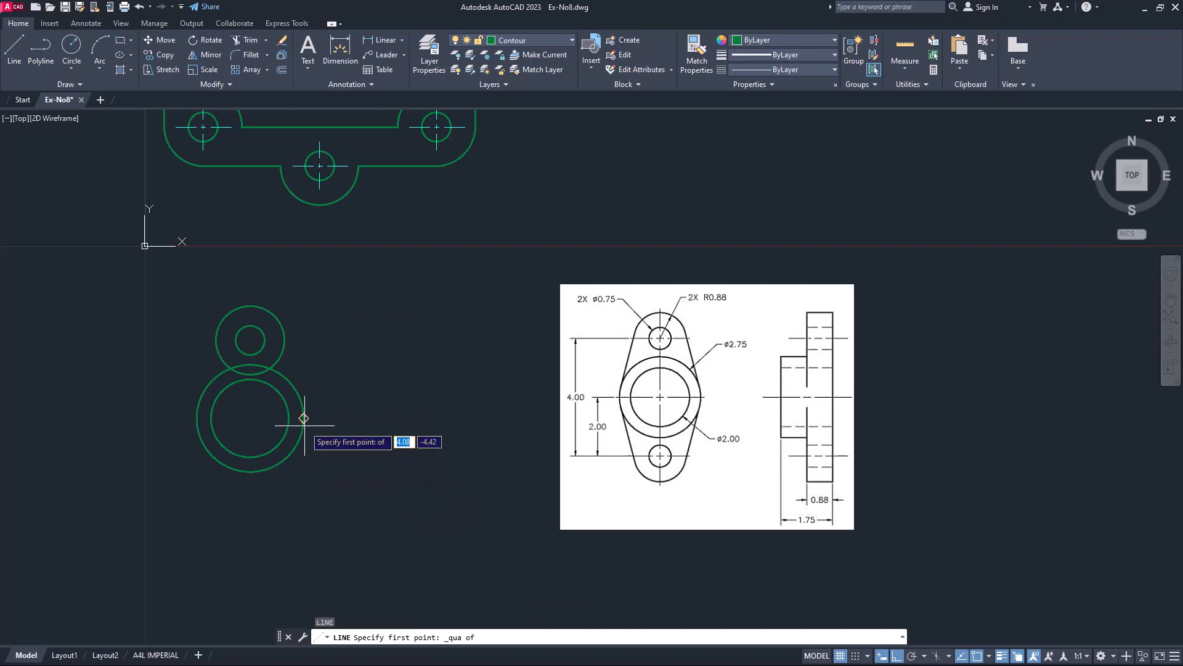
click(361, 435)
shift+right_click(342, 390)
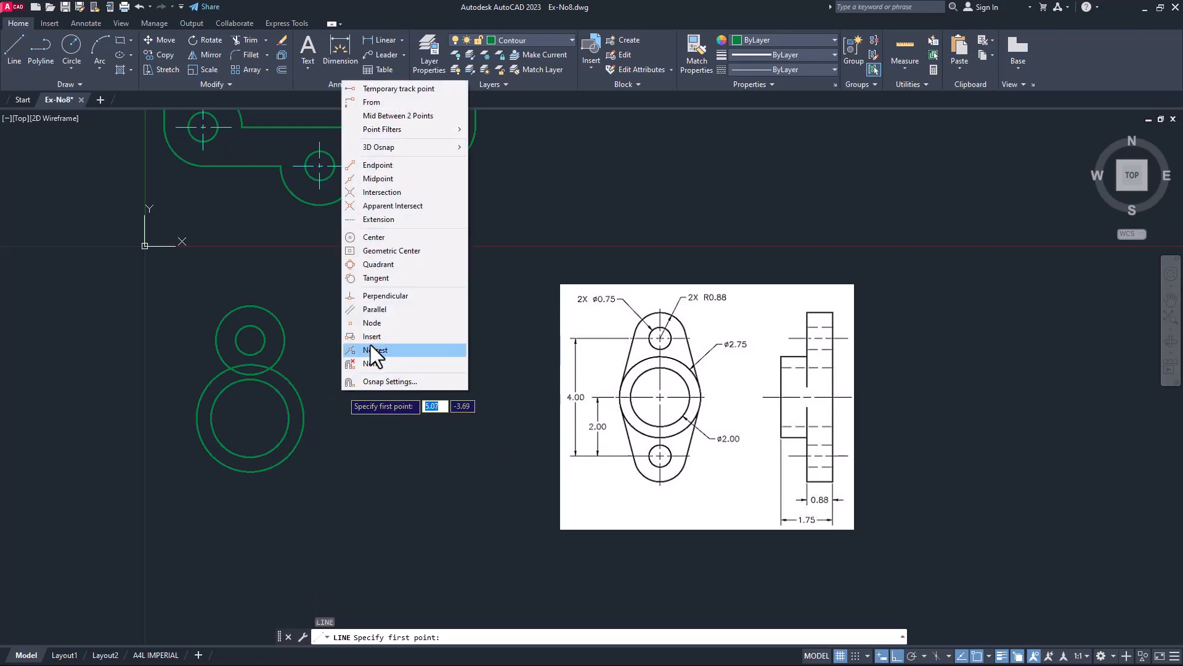
click(386, 278)
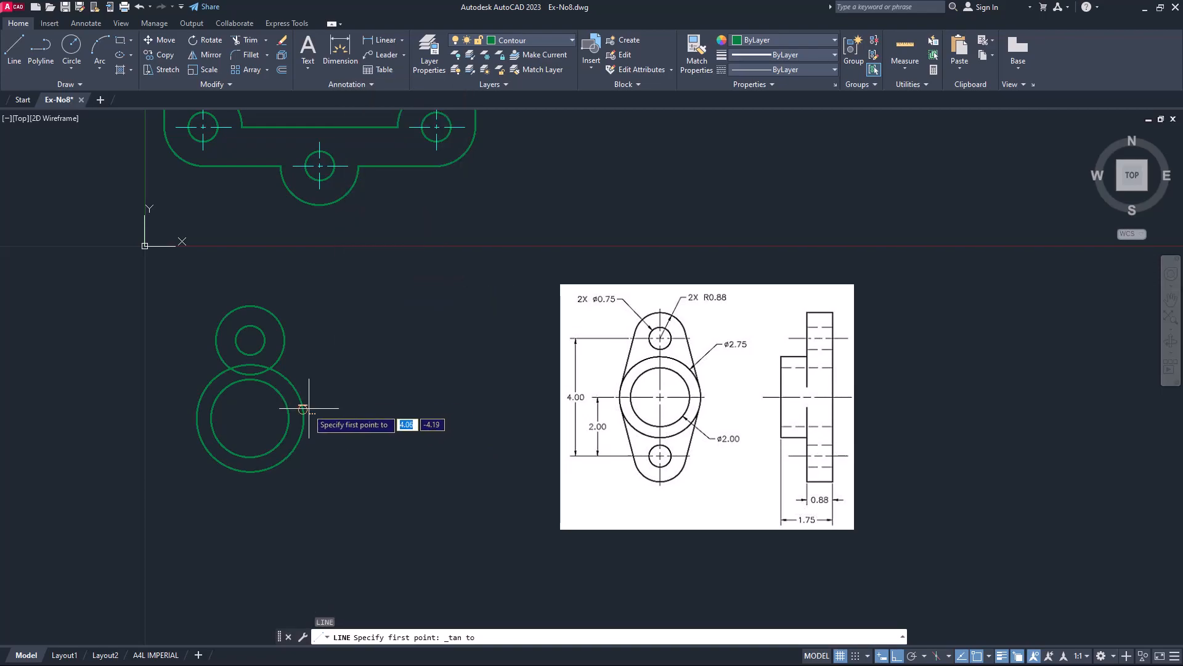
click(303, 408)
shift+right_click(292, 338)
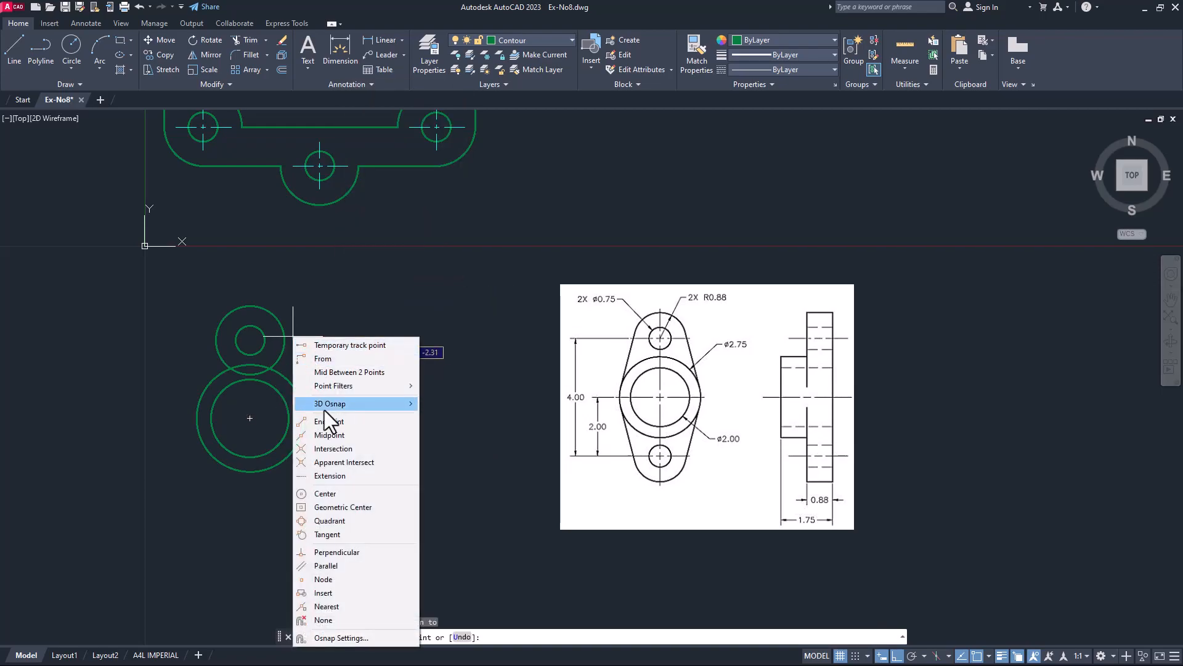
click(343, 534)
click(285, 333)
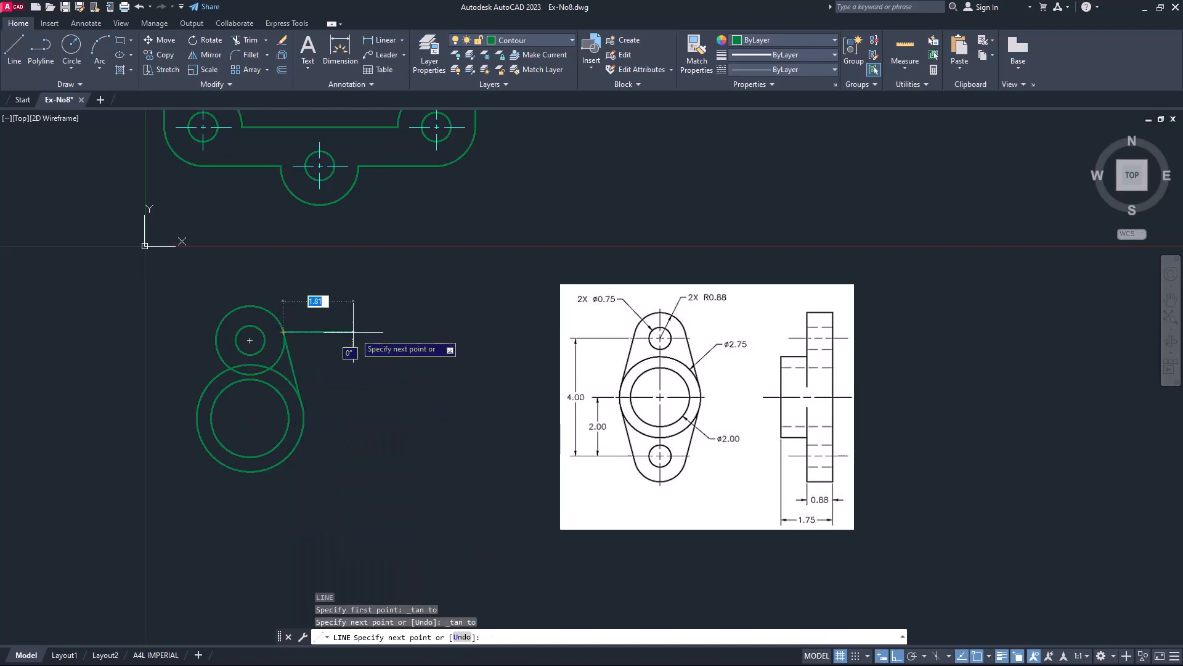
key(Return)
Mirror the tangent line about the vertical axis through the circles' centres, keeping the original.
key(Return)
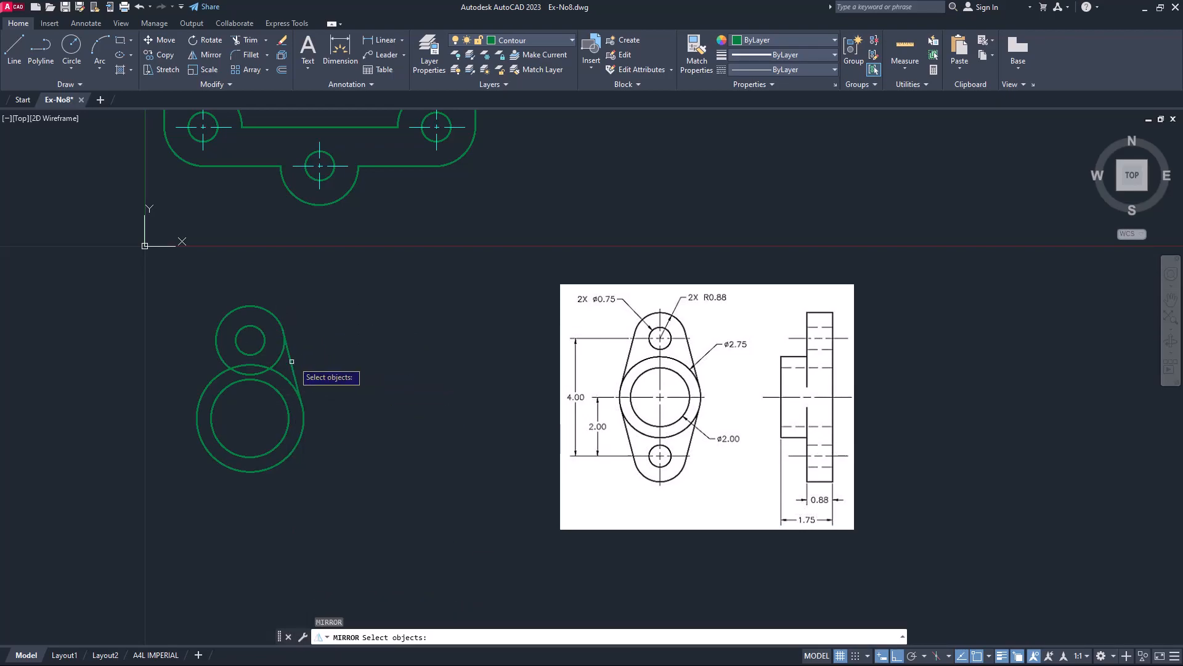
click(289, 363)
key(Return)
click(249, 340)
click(251, 272)
key(Return)
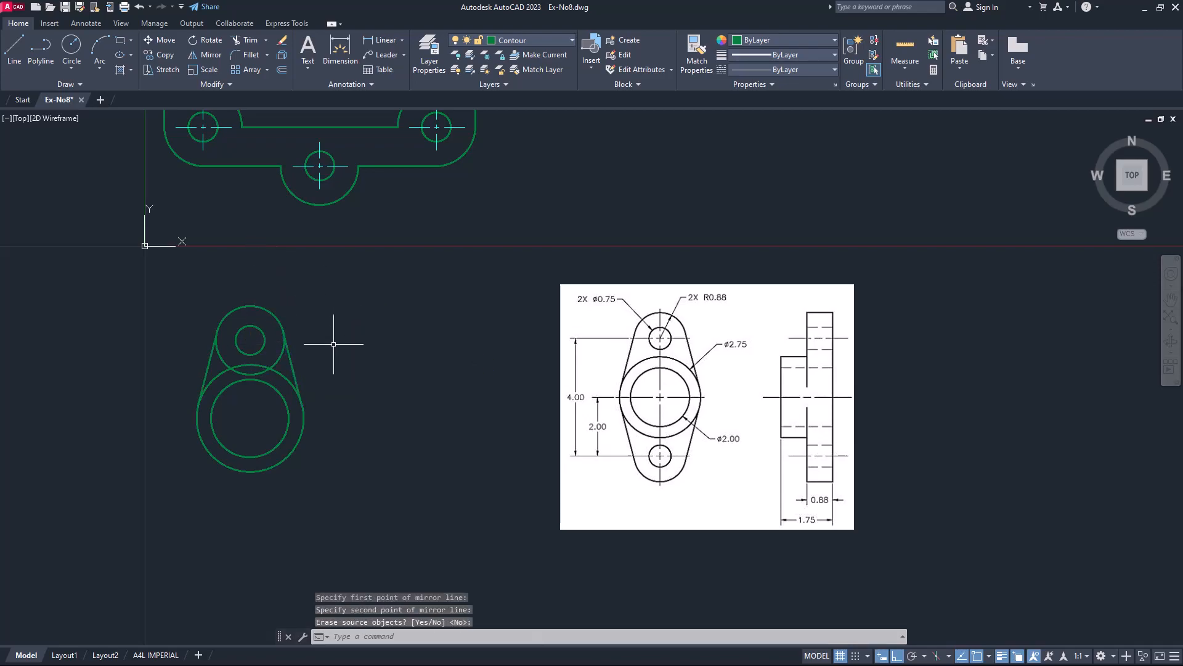
Trim the lower part of the 0.88-radius circle between the two tangent lines.
text(tr)
key(Return)
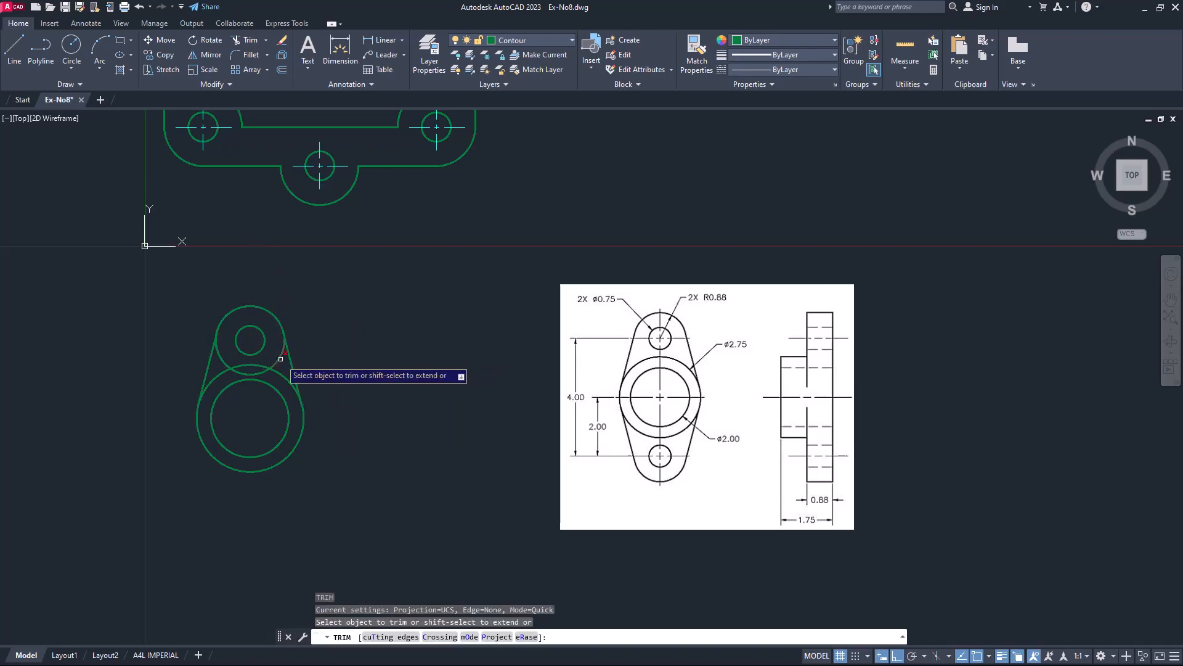
scroll(234, 368, up, 2)
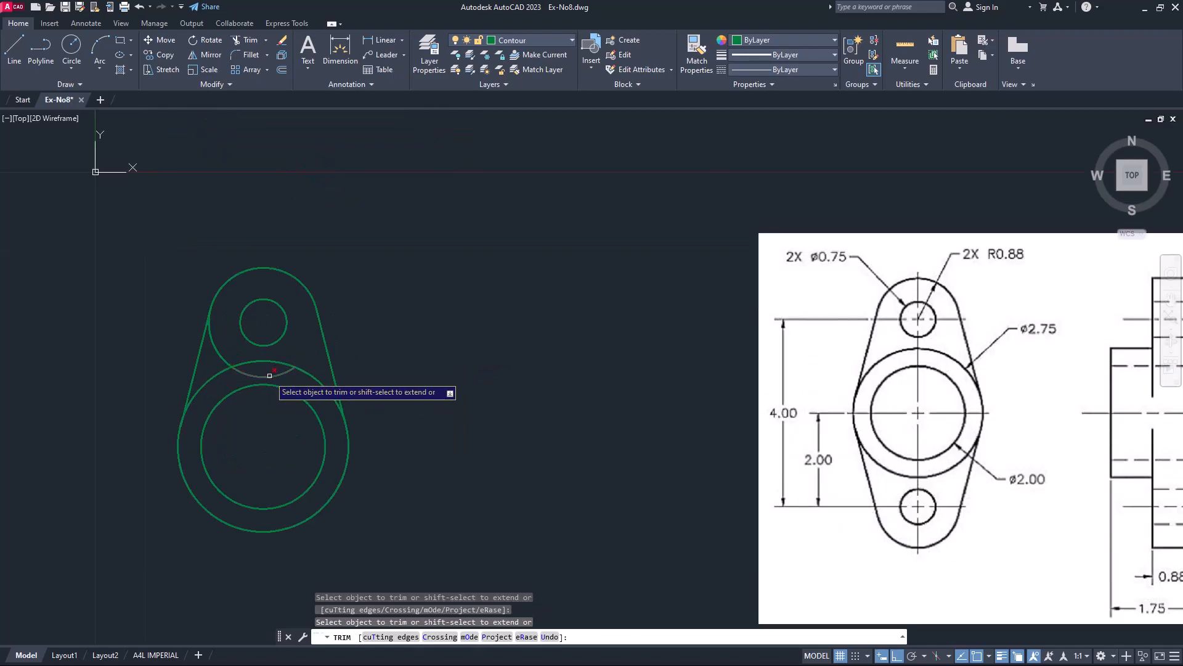
click(219, 347)
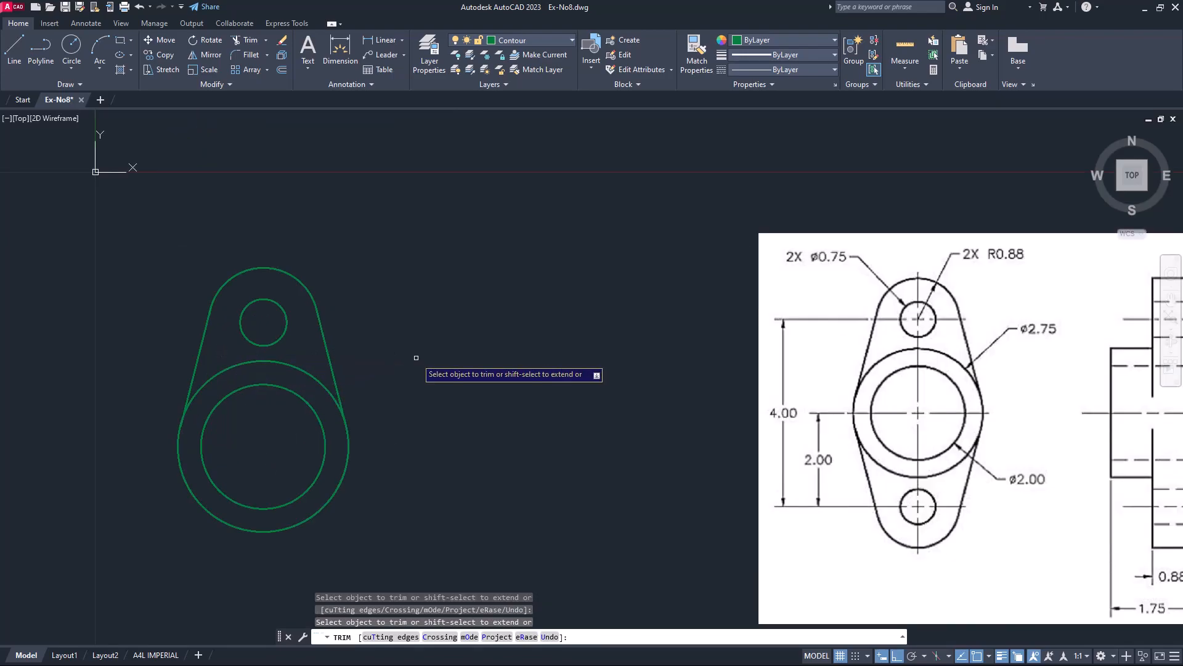
key(Escape)
Mirror the upper arc, hole and tangent lines about the large circles' horizontal centre axis, keeping the originals, and save the drawing.
text(mi)
key(Return)
click(141, 253)
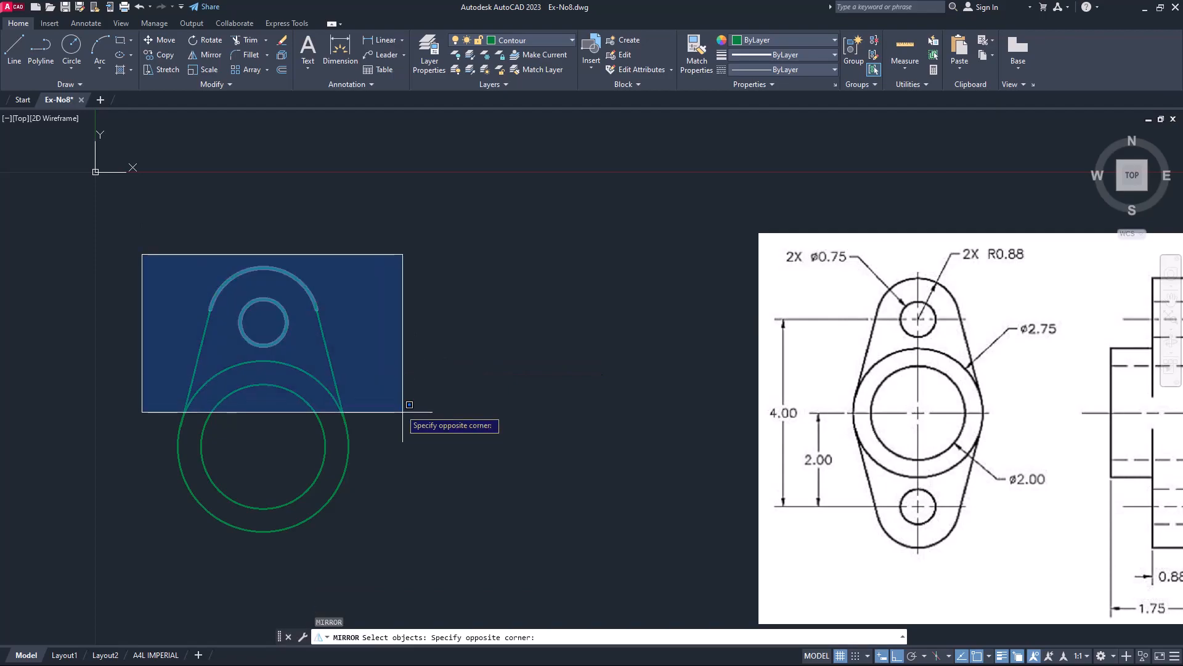
click(420, 432)
key(Return)
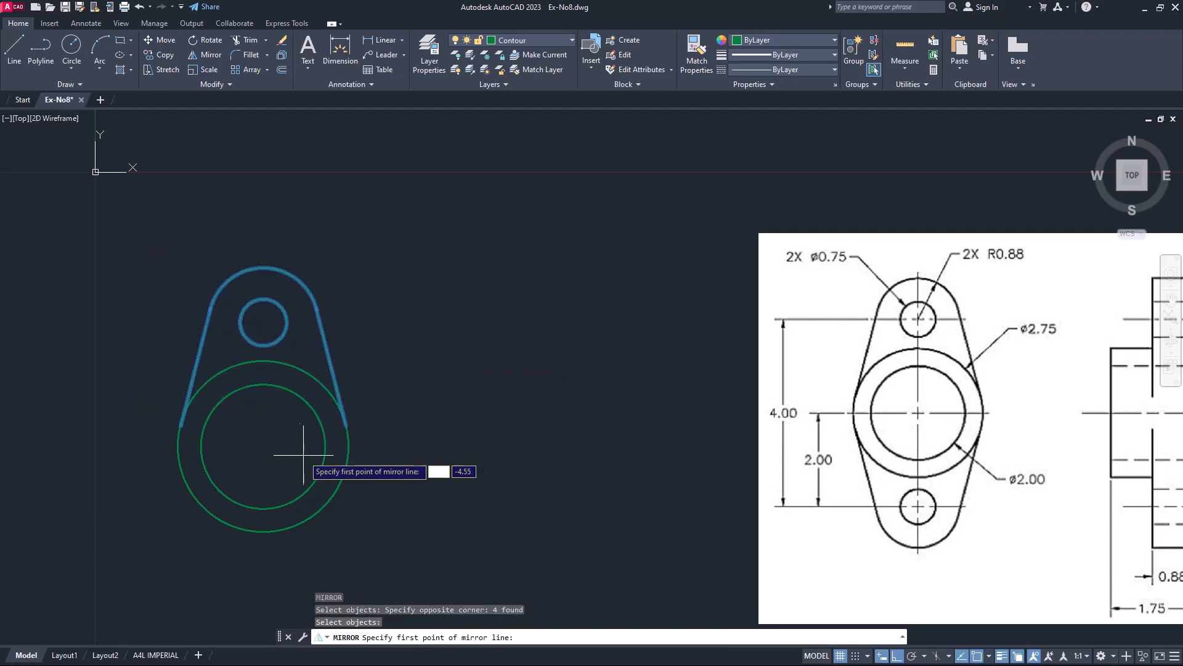
click(347, 446)
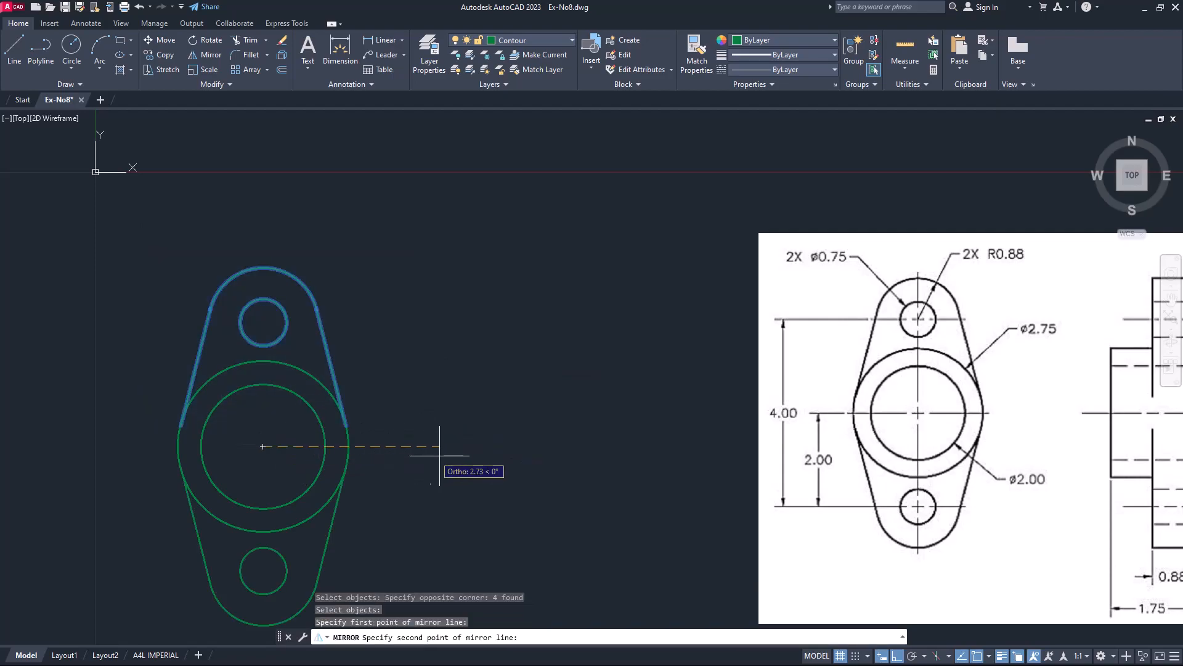
click(439, 454)
key(Return)
mouse_move(494, 438)
middle_down()
mouse_move(470, 386)
mouse_move(434, 375)
middle_up()
middle_drag(527, 423, 458, 407)
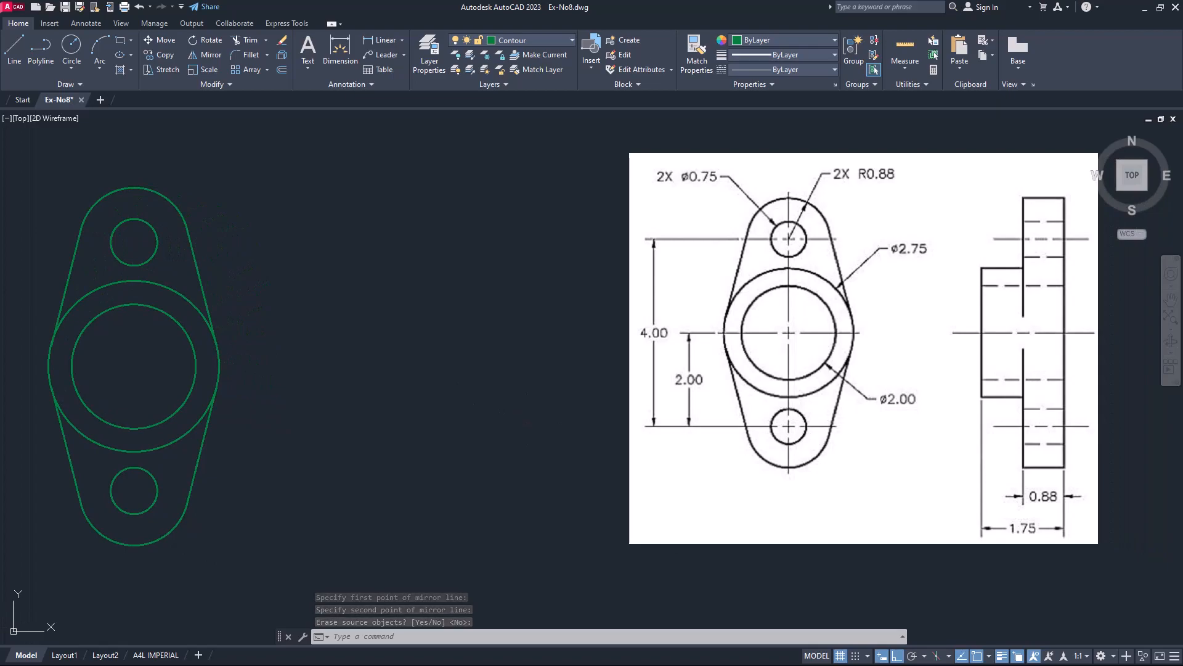
key(ctrl+s)
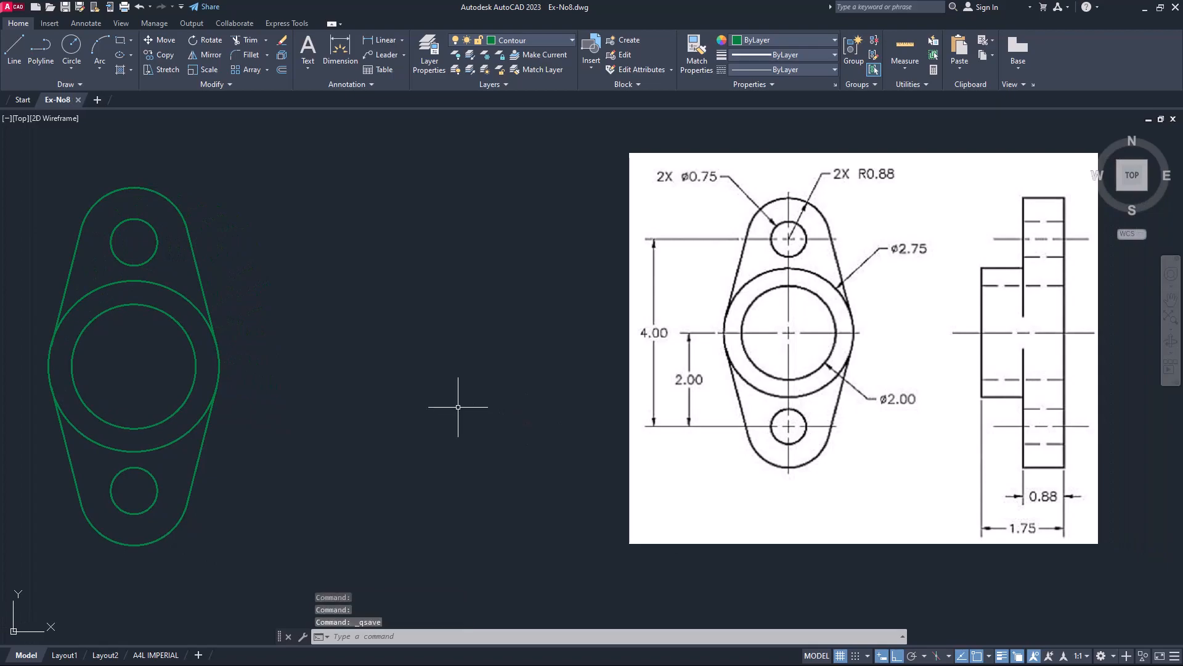
Draw the side-view flange outline 0.88 wide, level with the front view's top and bottom, ending partway up its inner edge.
click(17, 53)
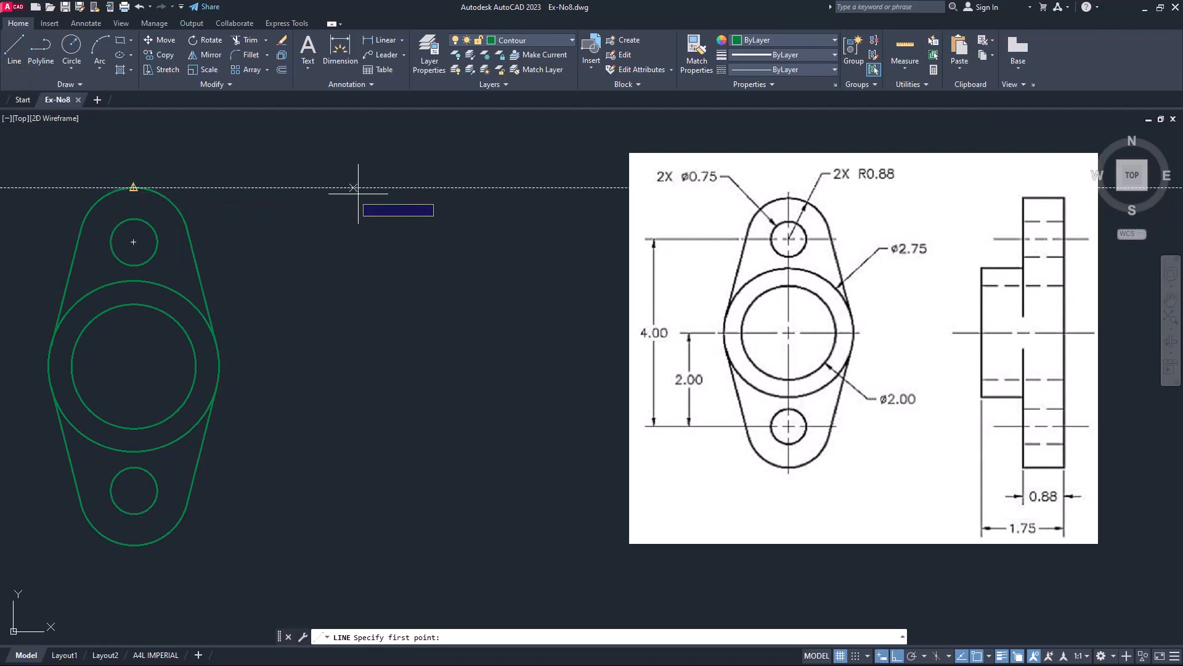
click(332, 187)
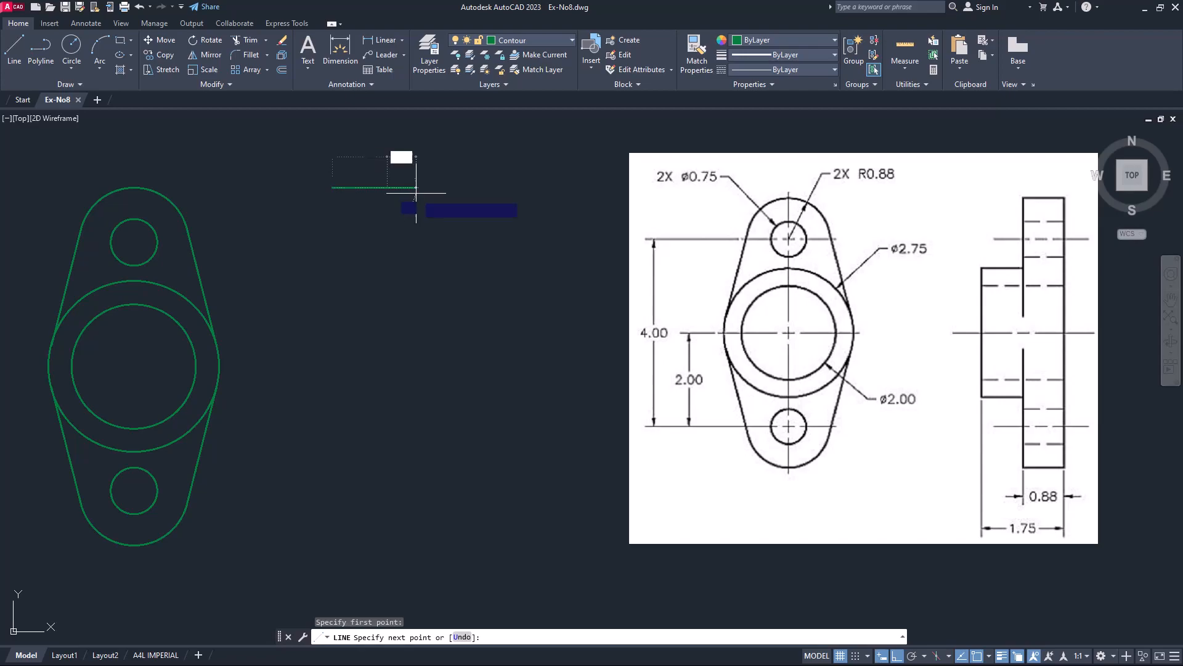
text(0.88)
key(Return)
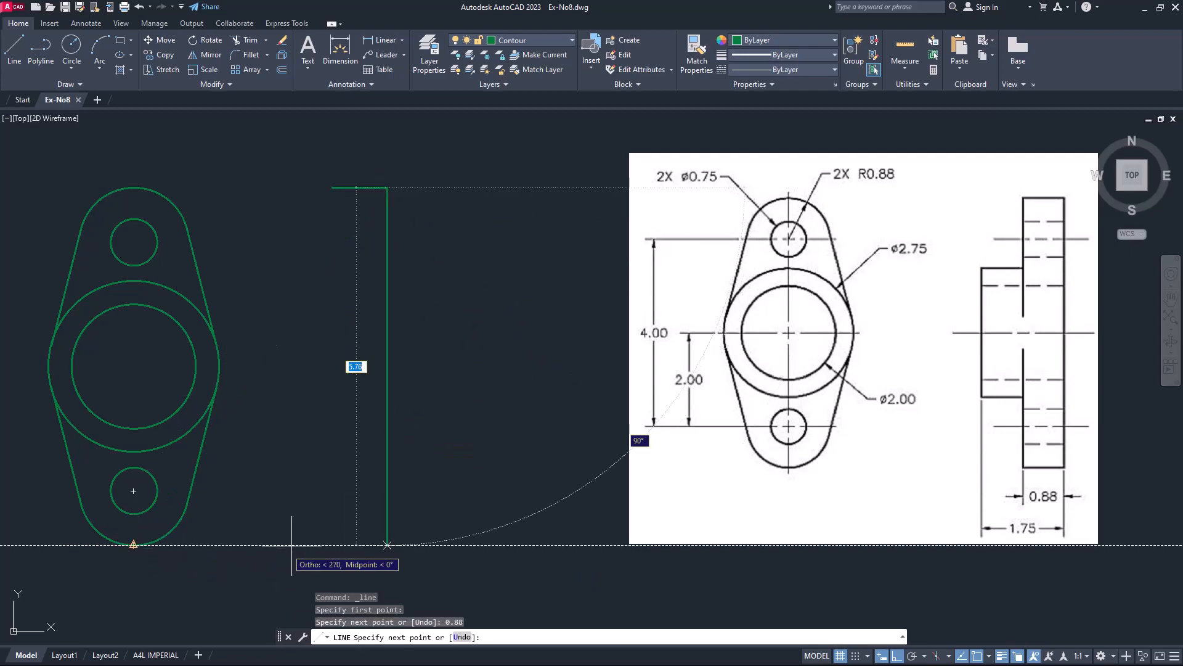
click(388, 545)
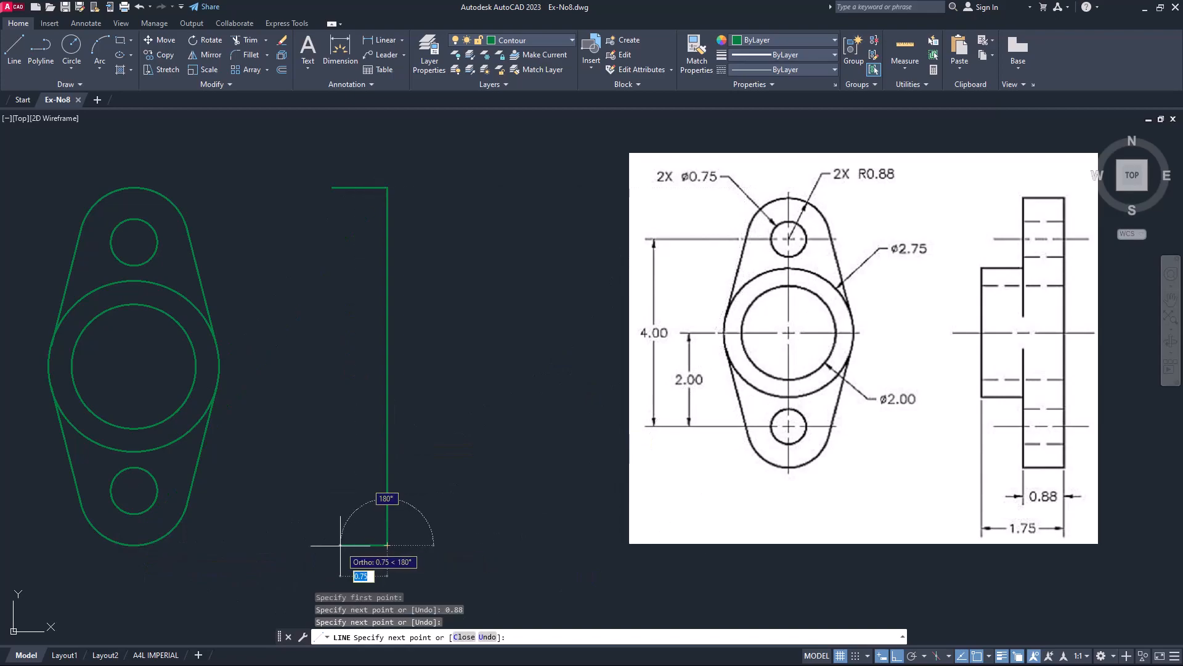
key(Return)
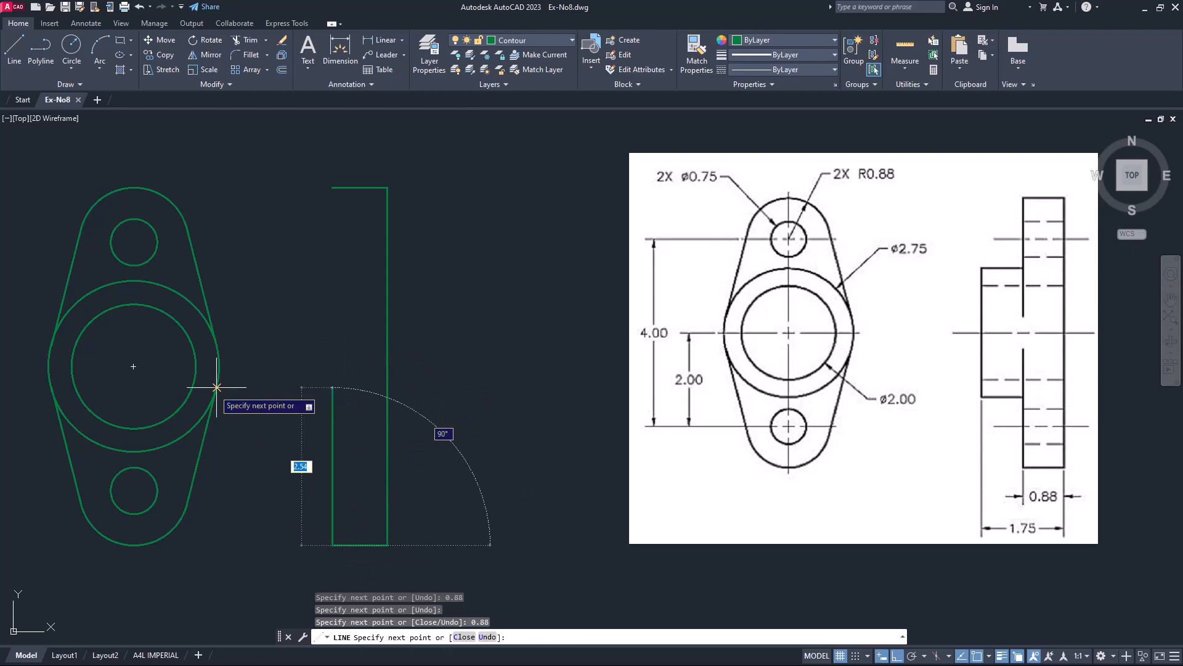
click(333, 387)
key(Return)
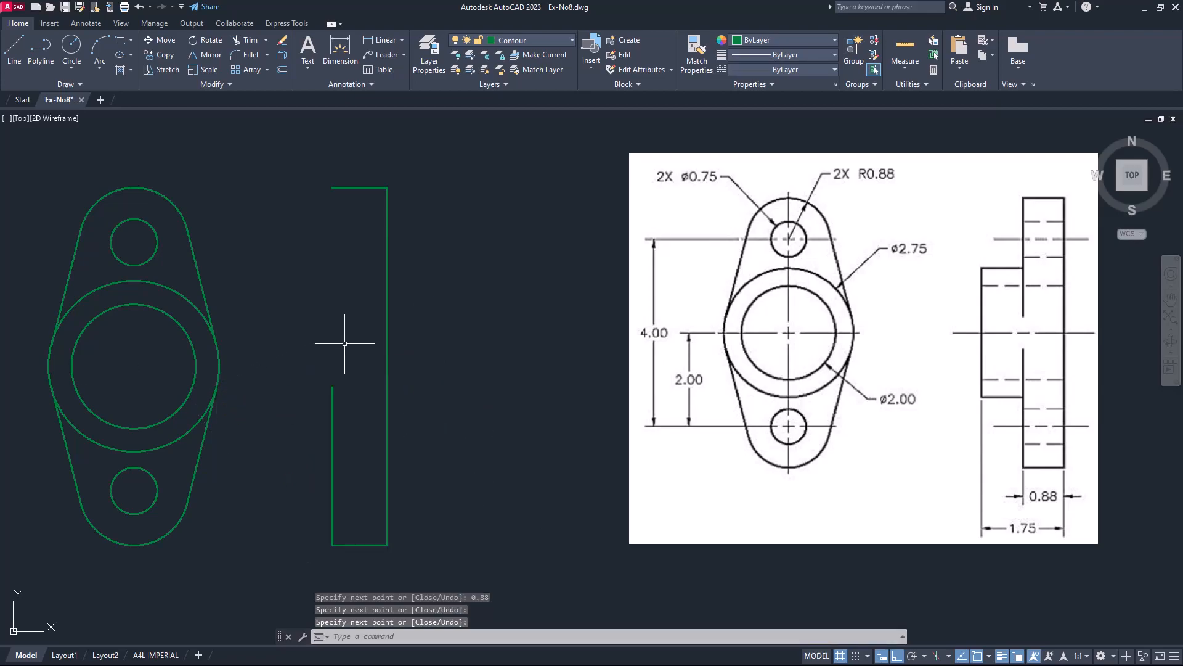
Draw the upper part of the flange's inner edge down from its top corner, leaving a gap around mid-height.
key(Return)
click(333, 187)
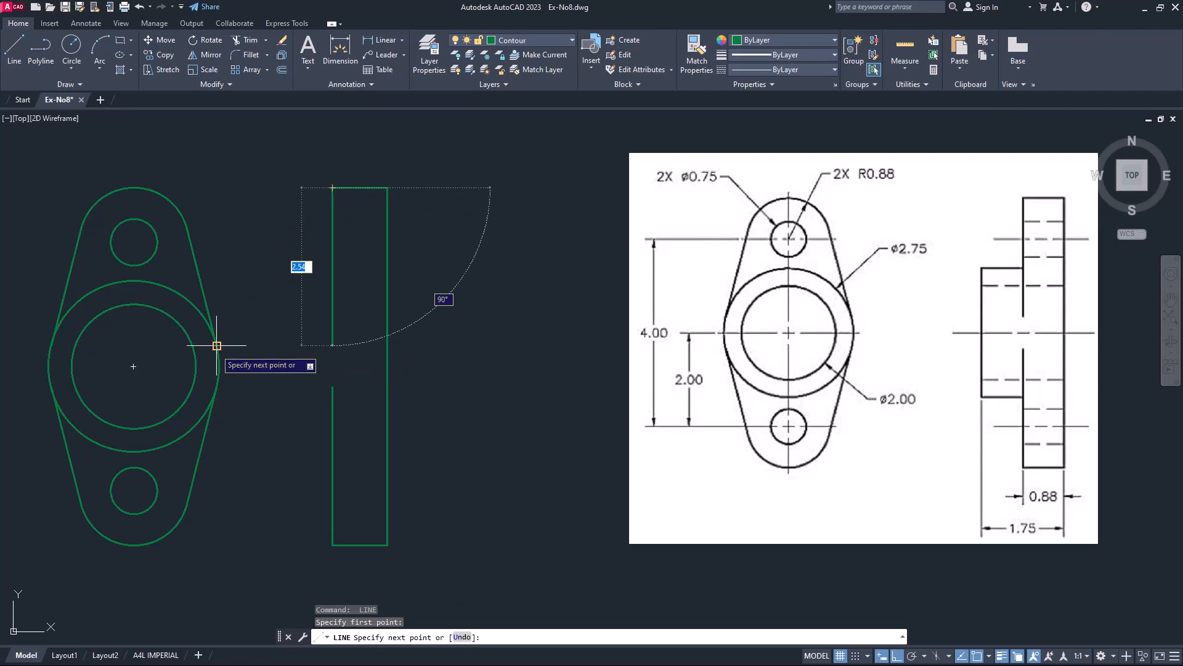
click(332, 345)
key(Return)
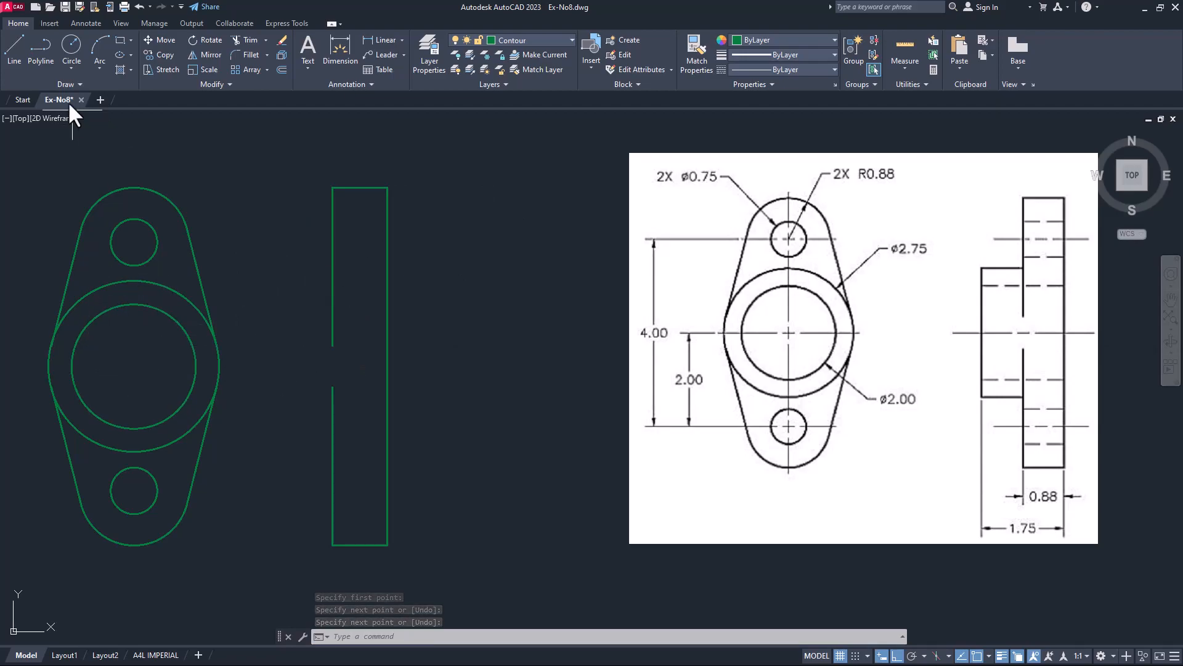
Draw a 1.75-long horizontal line from the midpoint of the flange's outer edge towards the front view.
click(13, 50)
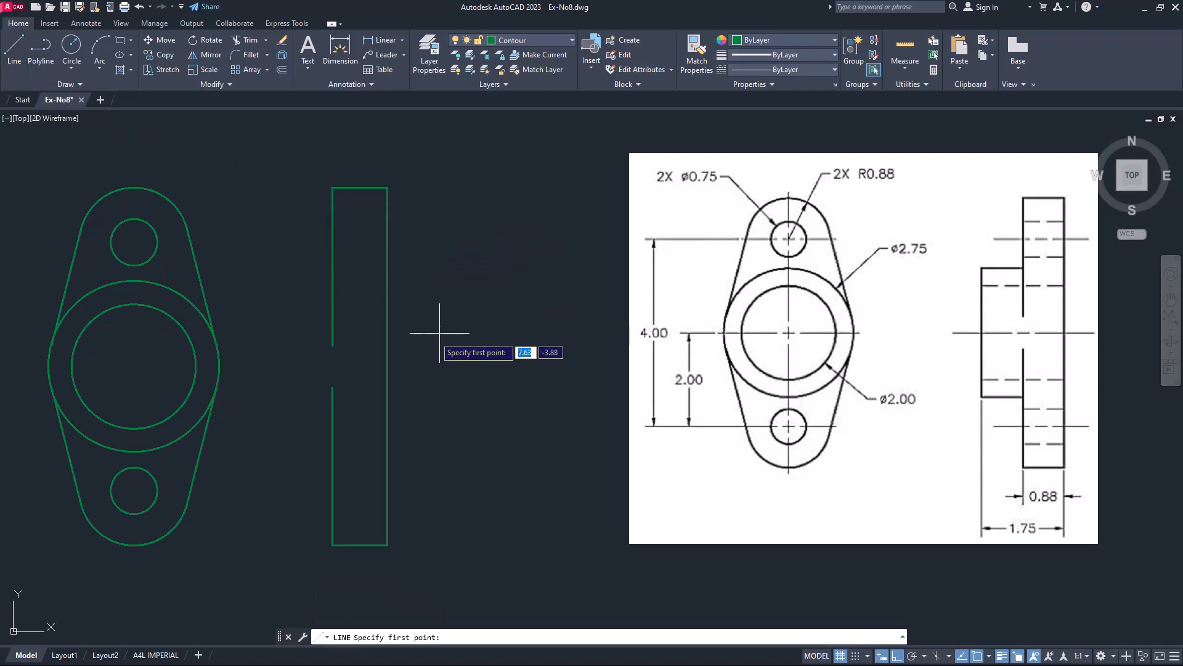
click(387, 366)
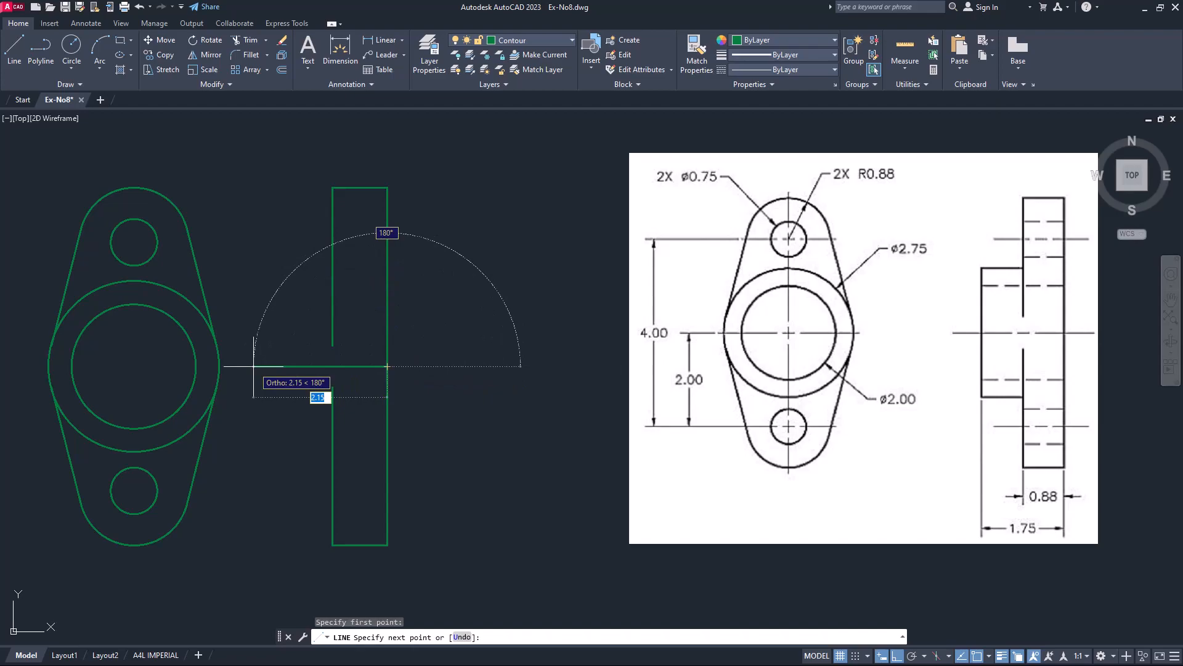
text(1)
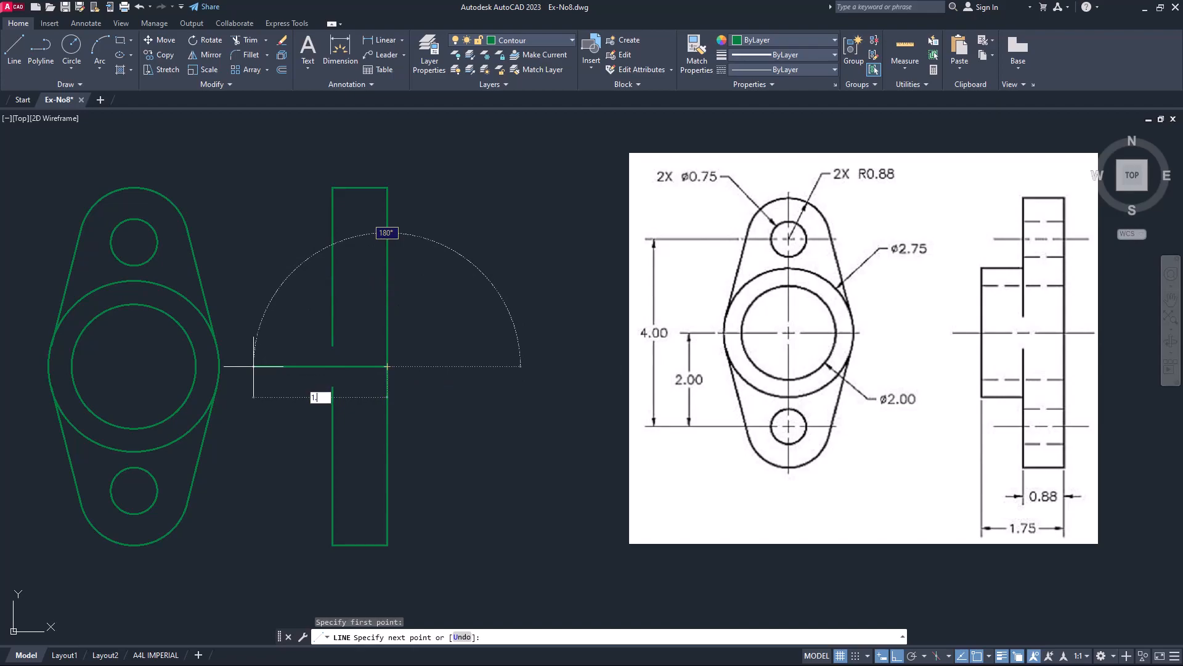
text(.75)
key(Return)
key(Return)
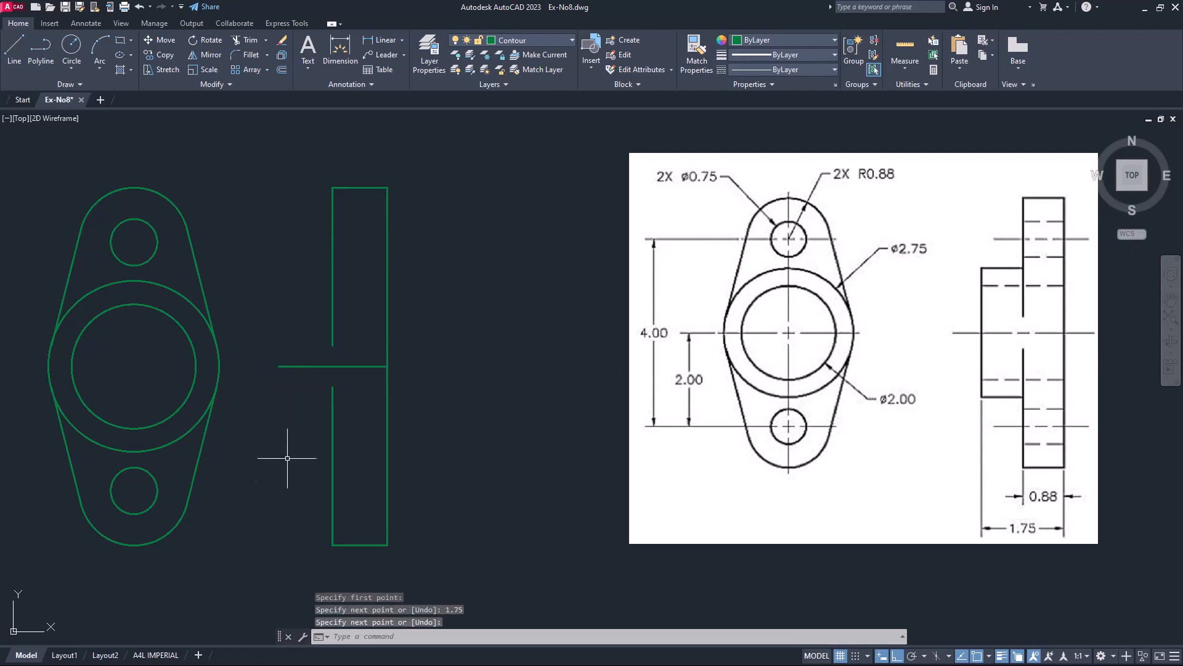
Offset the 1.75-long middle line by 1.375, calculated as 2.75/2, both upward and downward.
text(o)
key(Return)
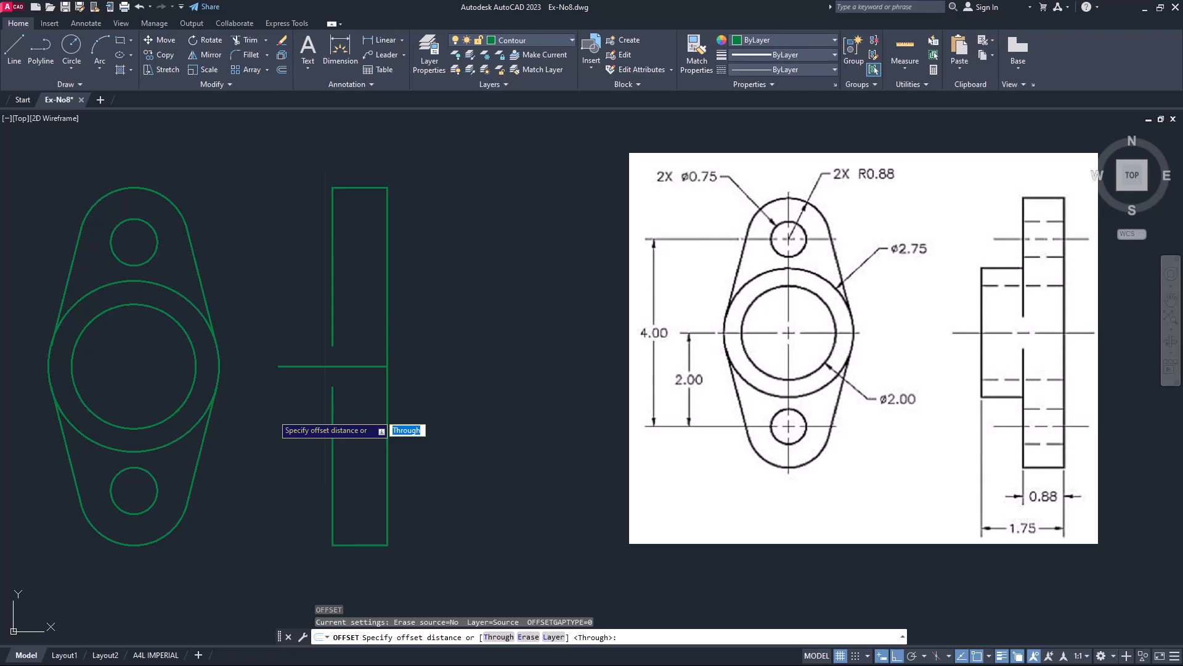
key(ctrl+8)
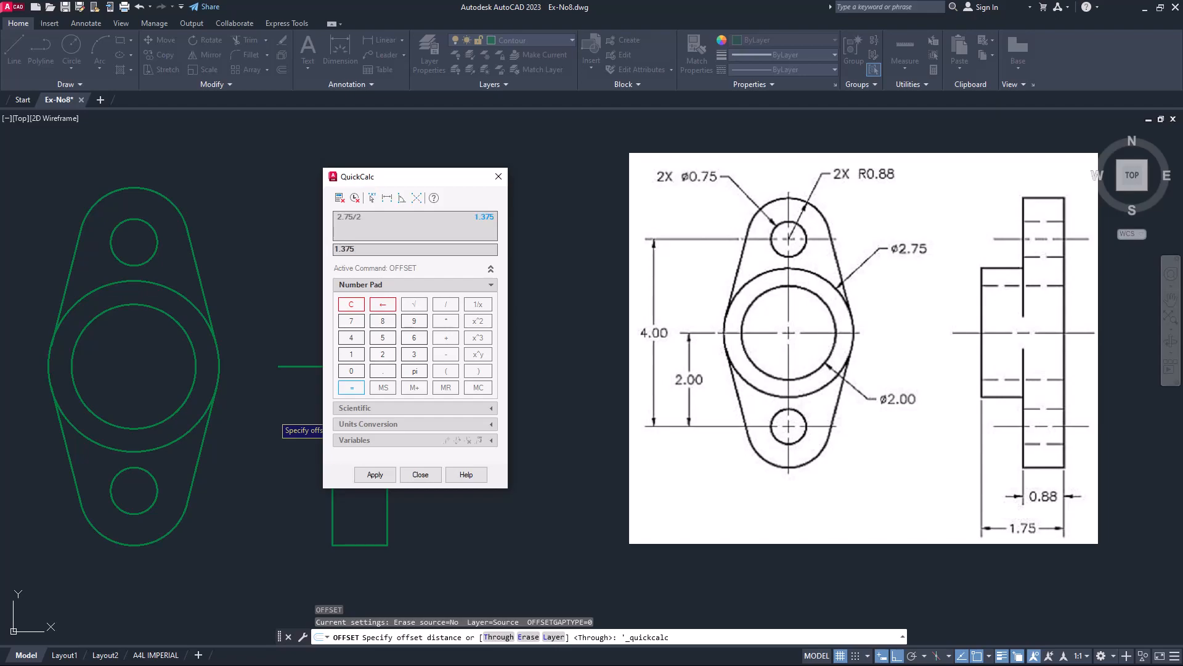
click(379, 475)
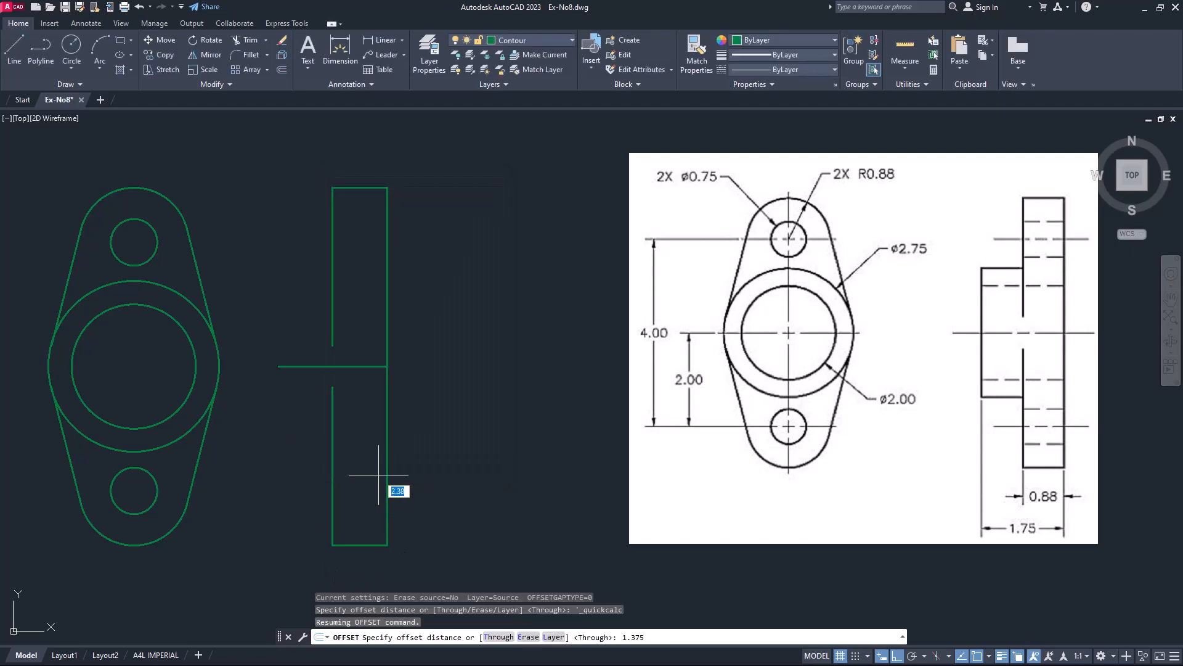
key(Return)
click(299, 366)
click(300, 351)
click(299, 367)
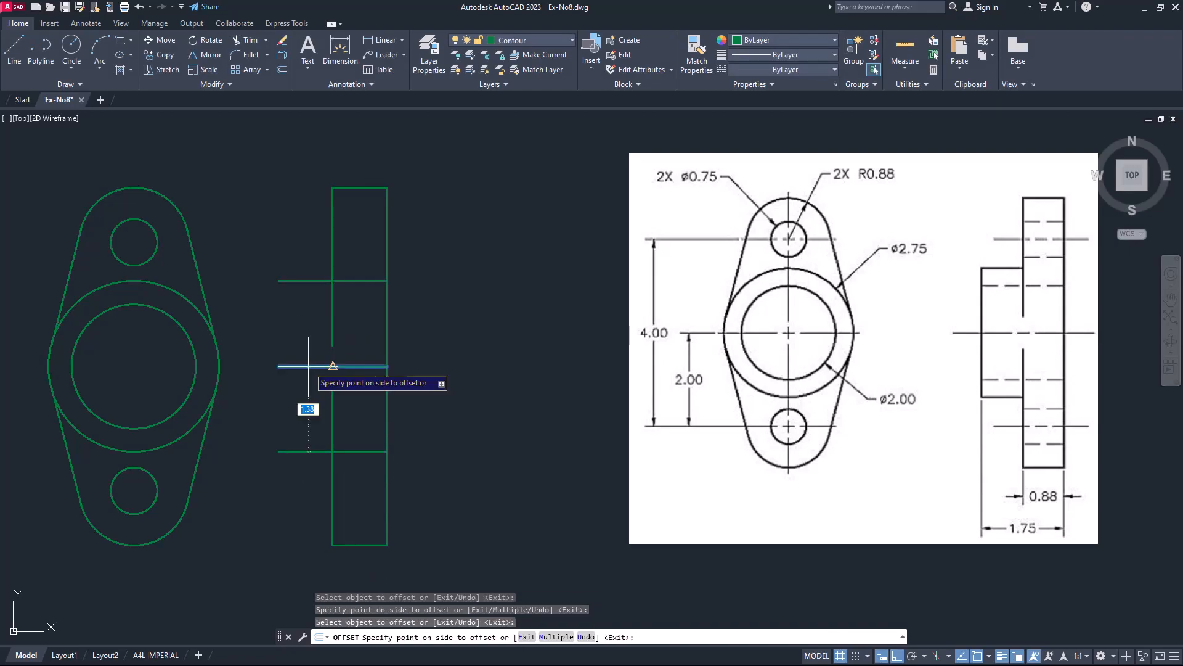
click(299, 413)
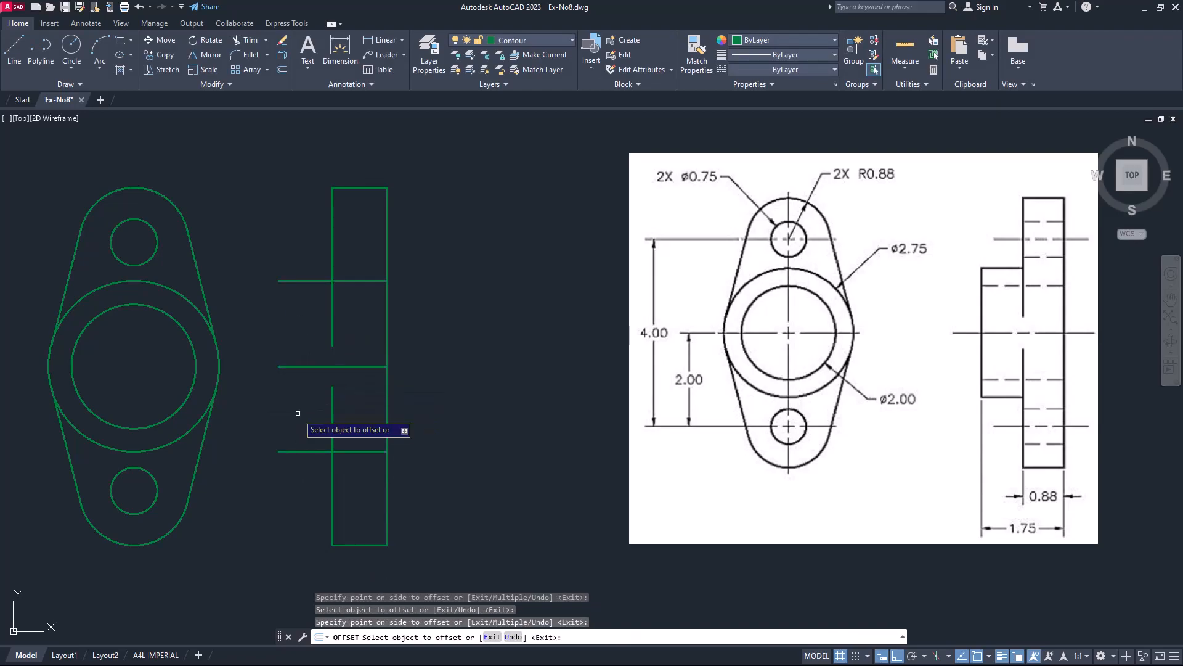
Offset the 1.75-long middle line by 1 on both sides for the bore edges.
click(307, 367)
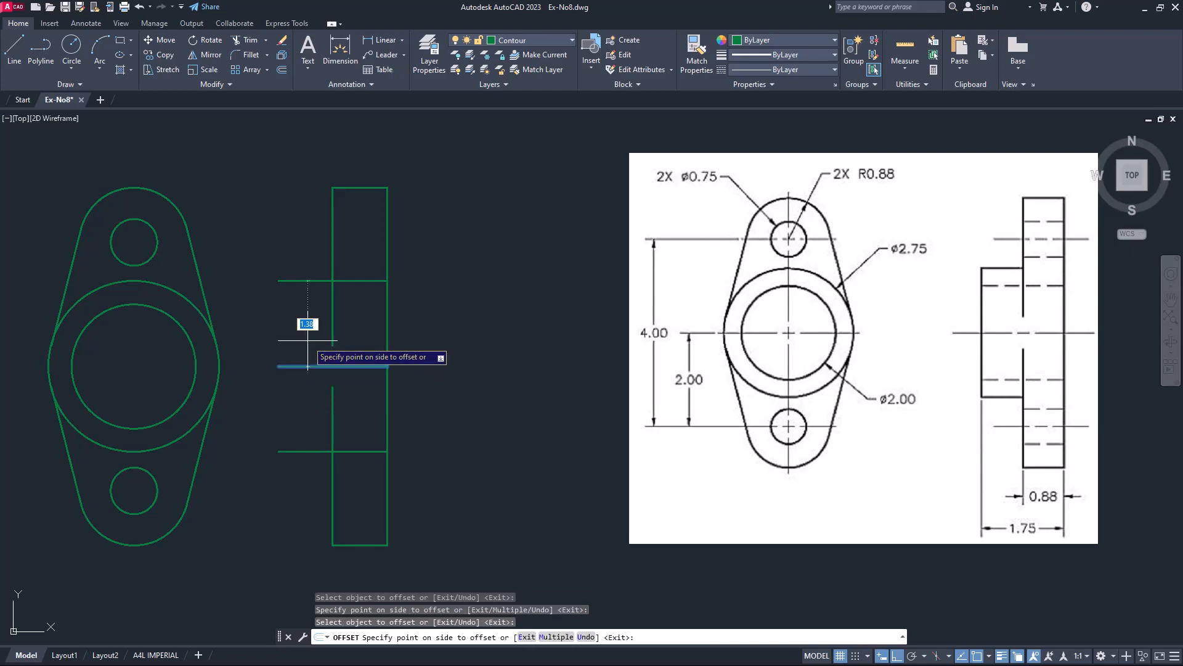
text(1)
key(Return)
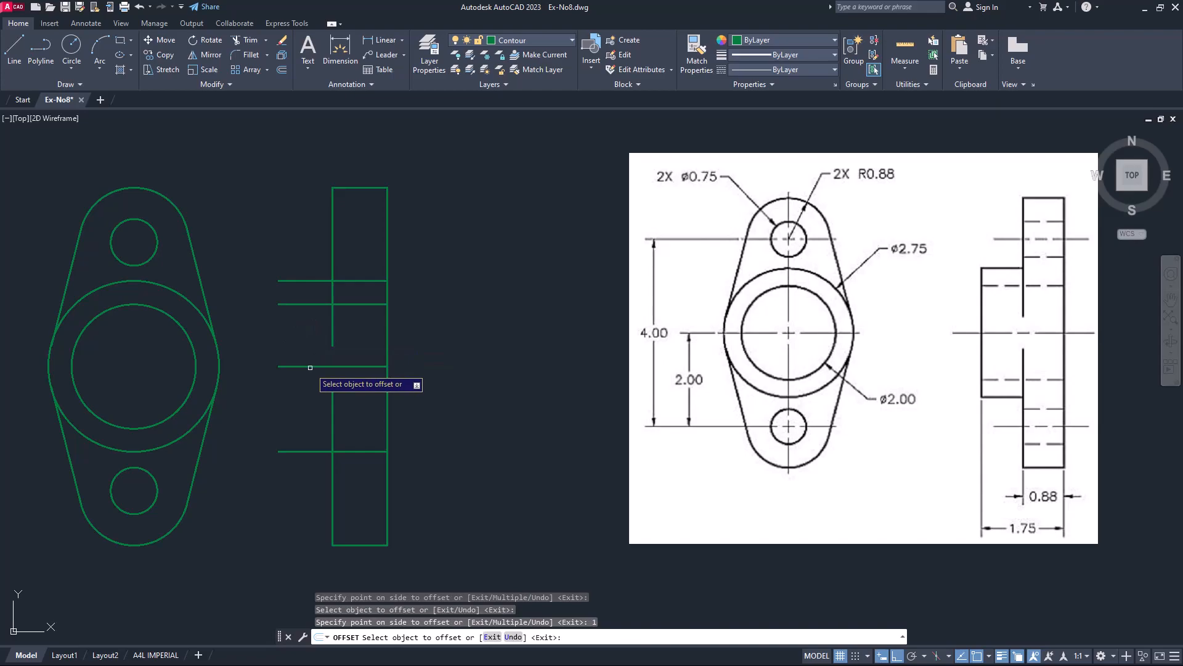
click(310, 366)
key(Return)
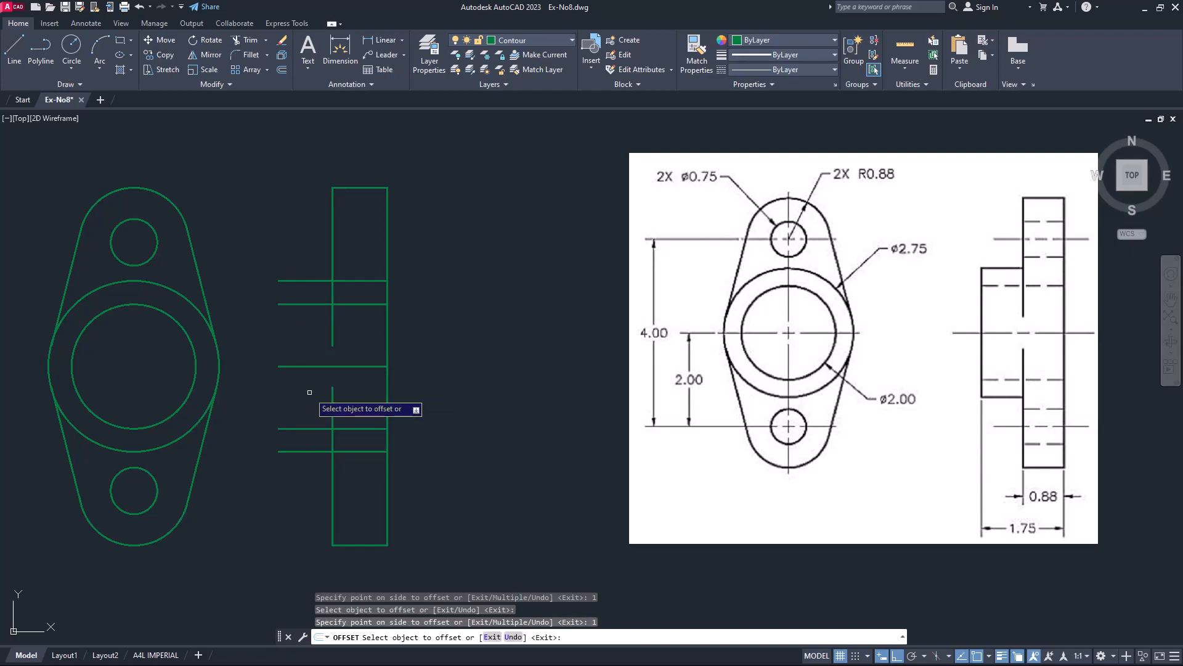
key(Return)
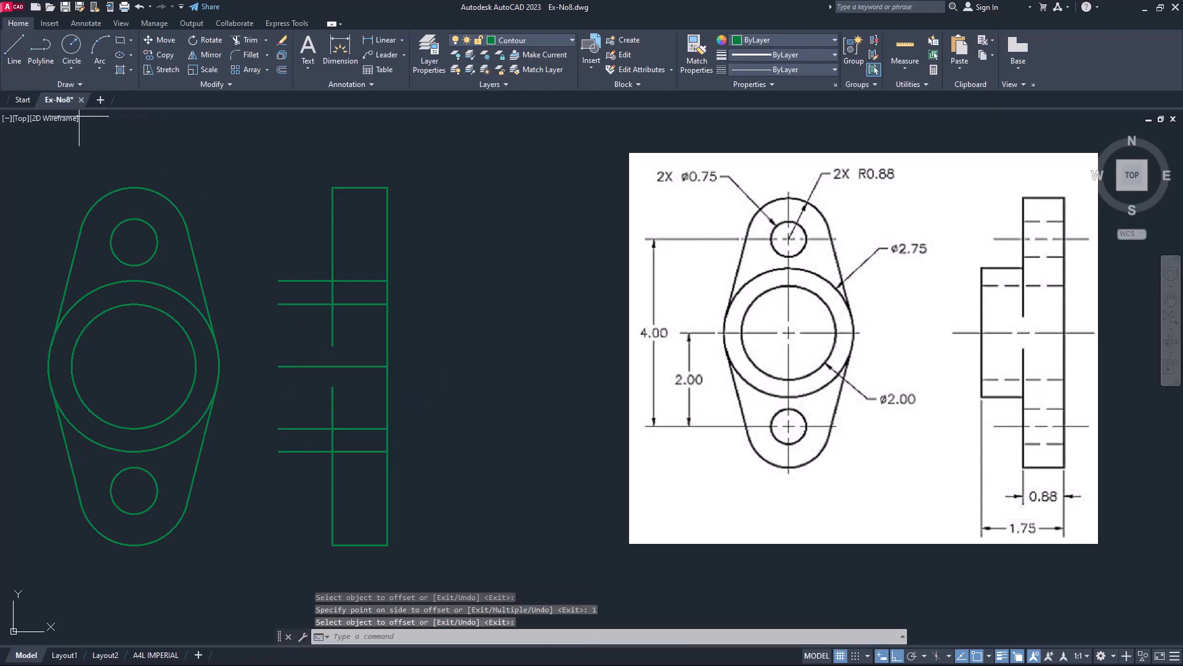
Draw a vertical line joining the free ends of the two outermost offset lines to close the boss.
text(l)
key(Return)
click(279, 281)
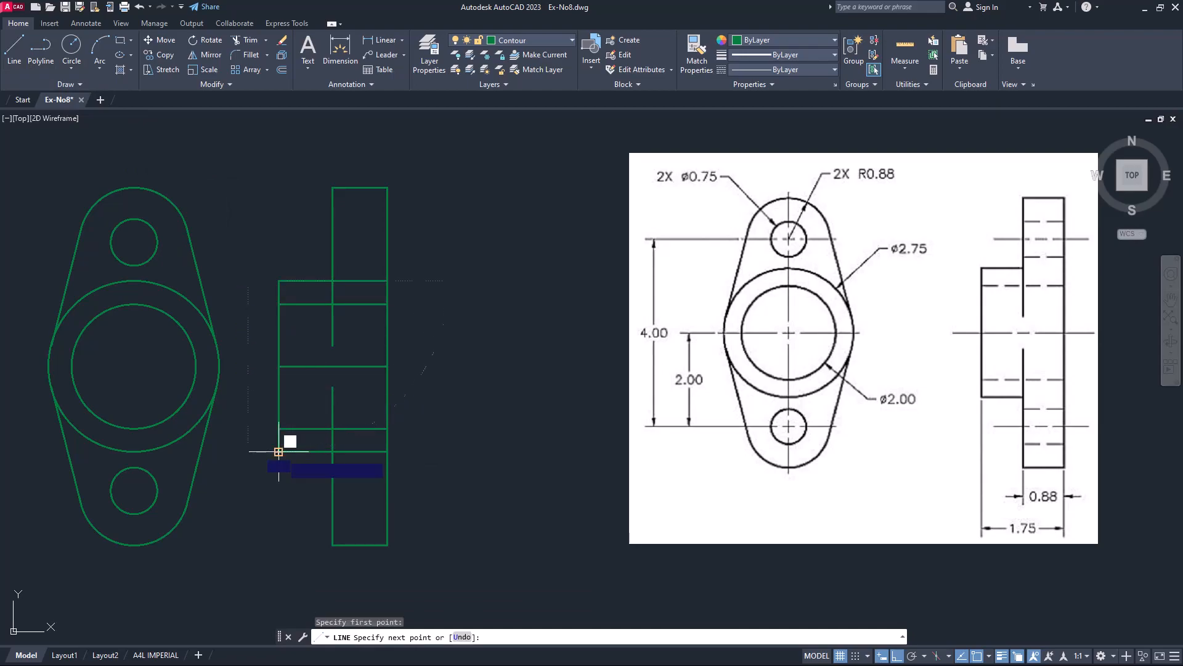
click(279, 452)
key(Return)
Move the two bore edge lines in the side view to the Hidden layer and save the drawing.
click(321, 424)
click(313, 437)
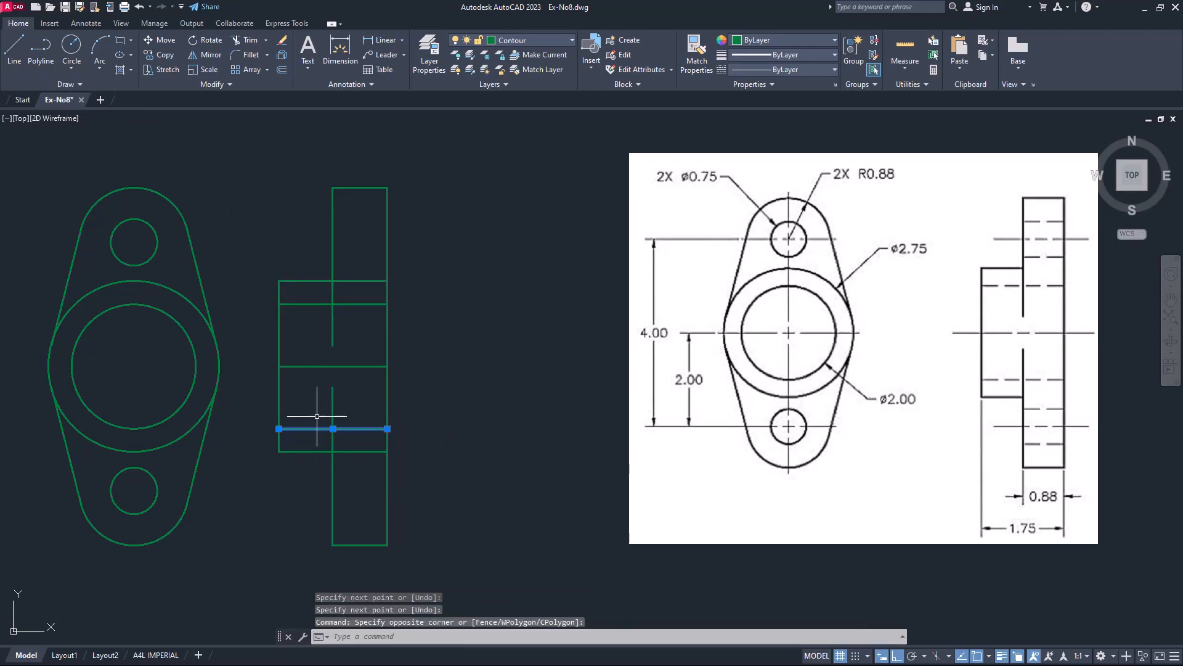
click(328, 313)
click(317, 296)
click(518, 40)
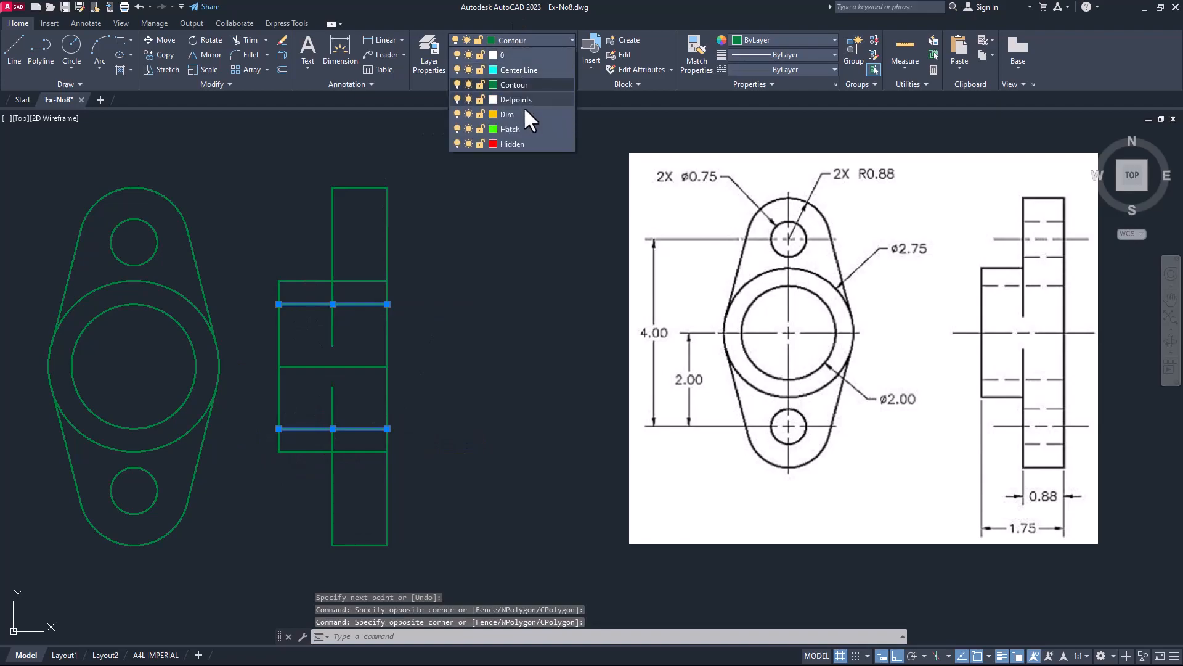
click(524, 144)
key(Escape)
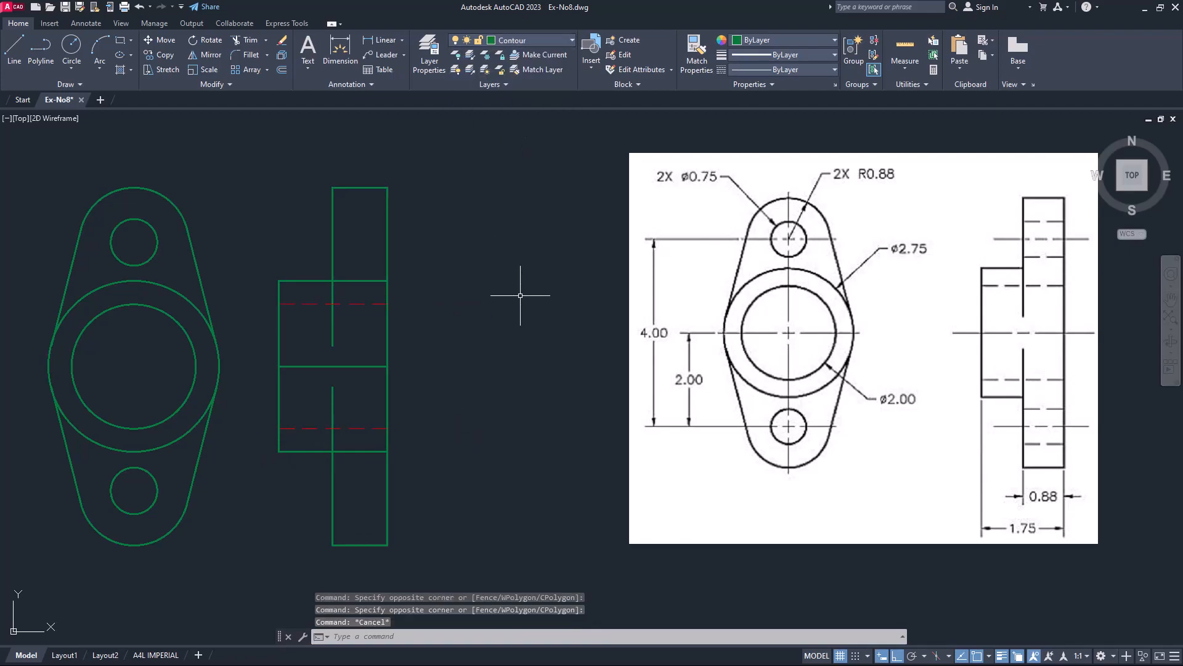
key(ctrl+s)
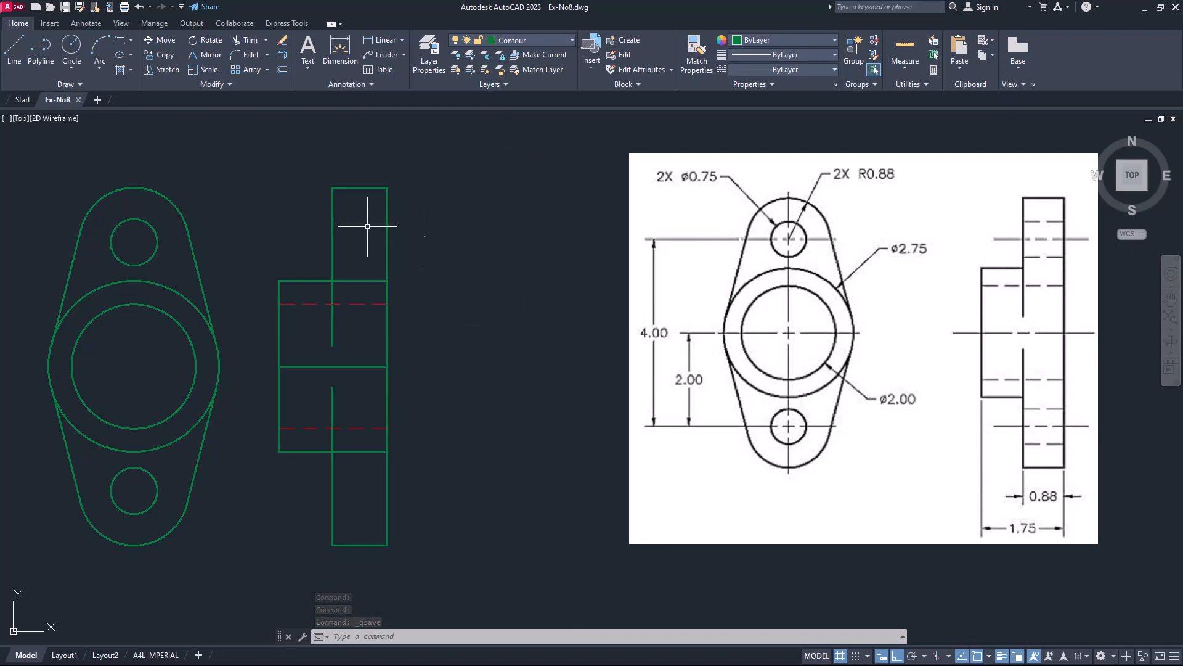
Make Hidden the current layer and draw a horizontal line from the upper hole's top quadrant across the side view.
click(497, 36)
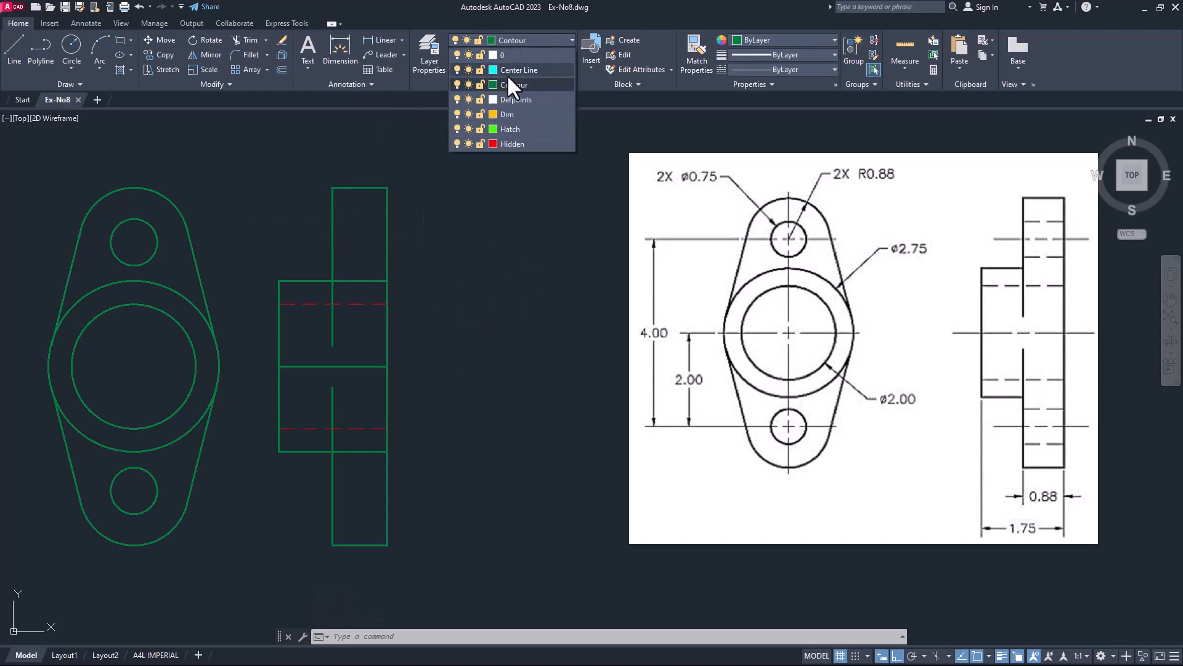
click(516, 146)
click(12, 47)
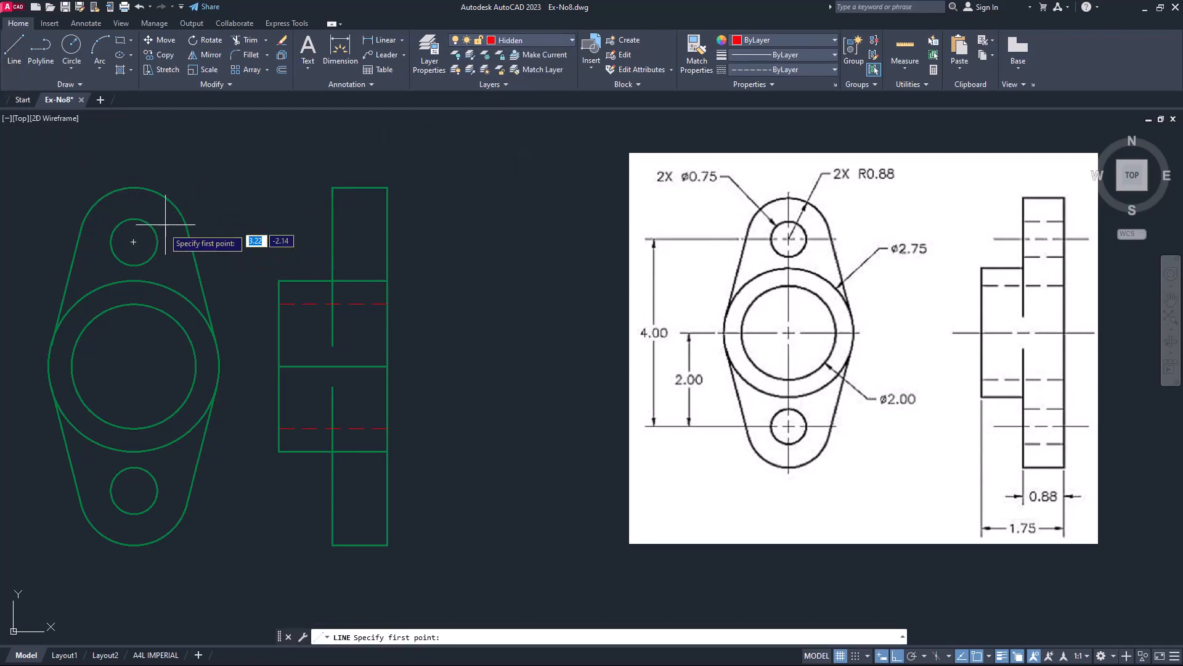
click(134, 218)
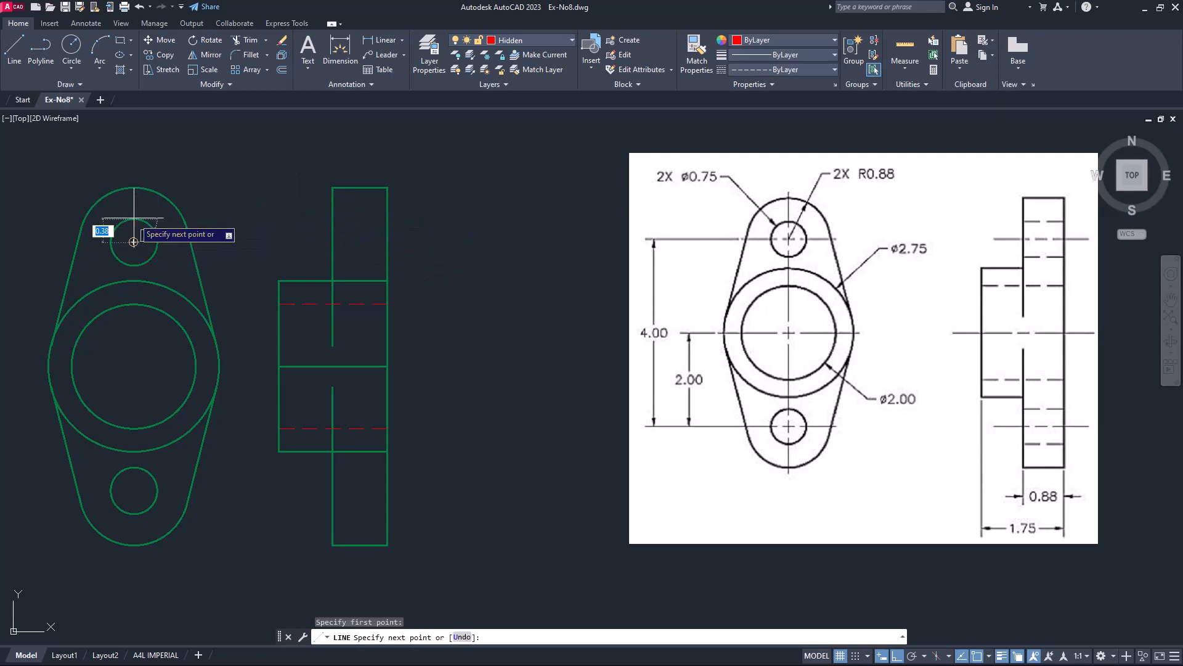
click(416, 235)
key(Return)
Trim the projected hidden line so that only the part inside the side-view flange remains.
key(Return)
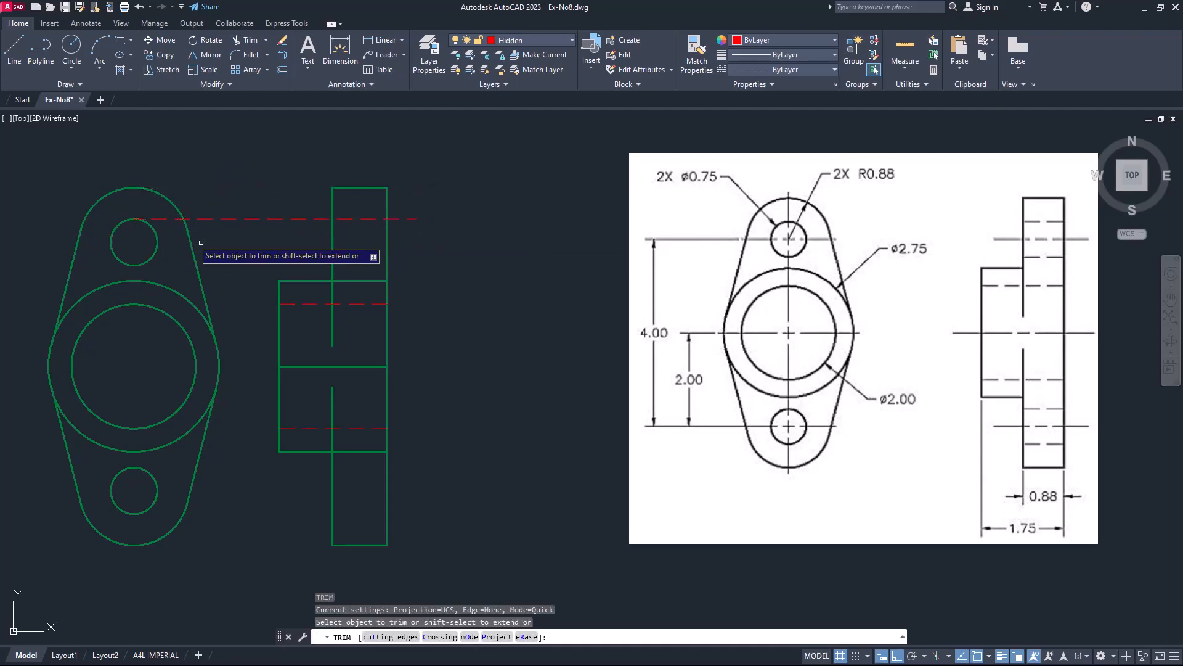
click(157, 218)
click(215, 218)
click(402, 218)
key(Return)
Offset the upper hole's hidden line 0.75 downward in the side view.
text(o)
key(Return)
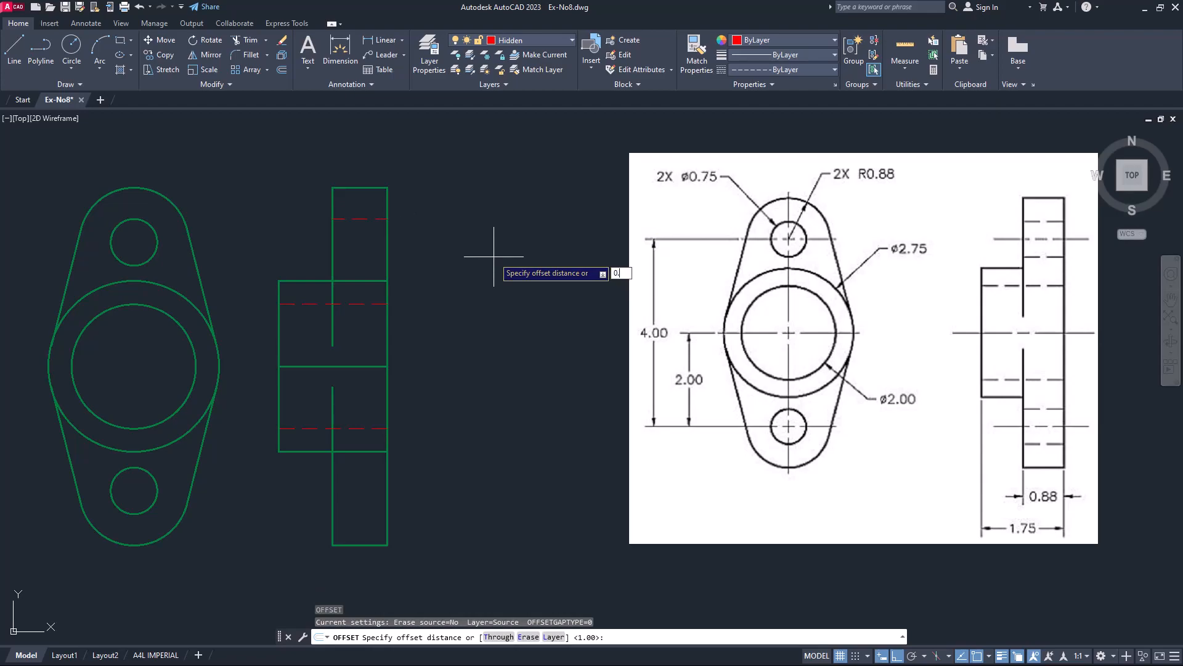
key(Return)
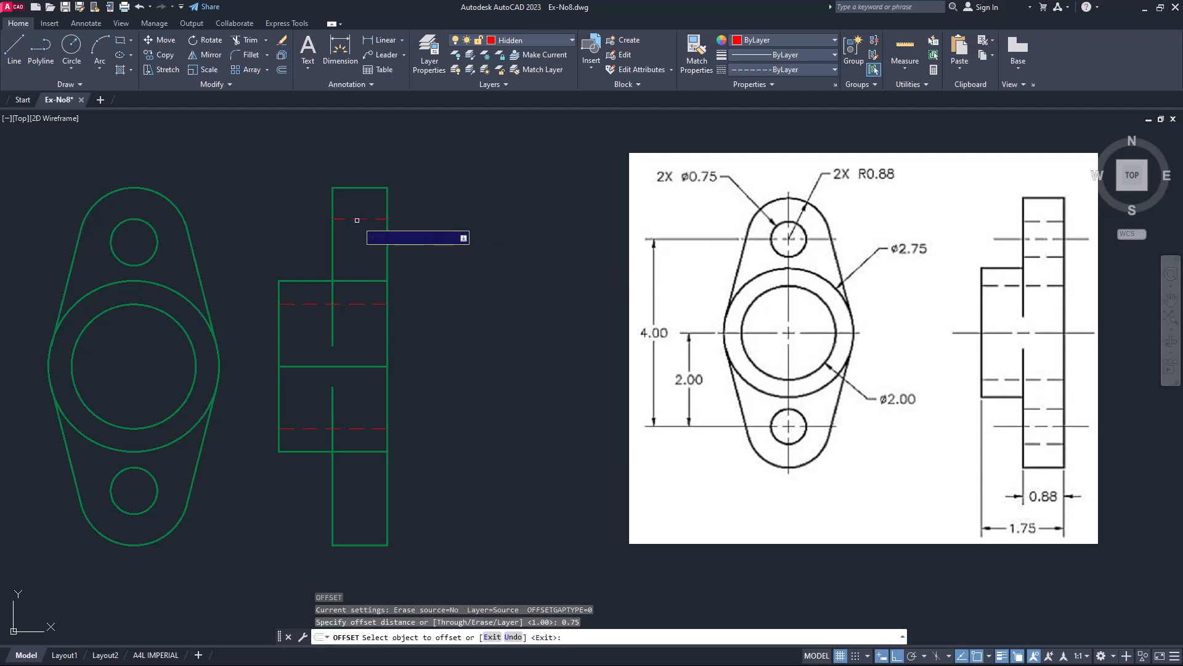
click(358, 218)
click(360, 239)
key(Return)
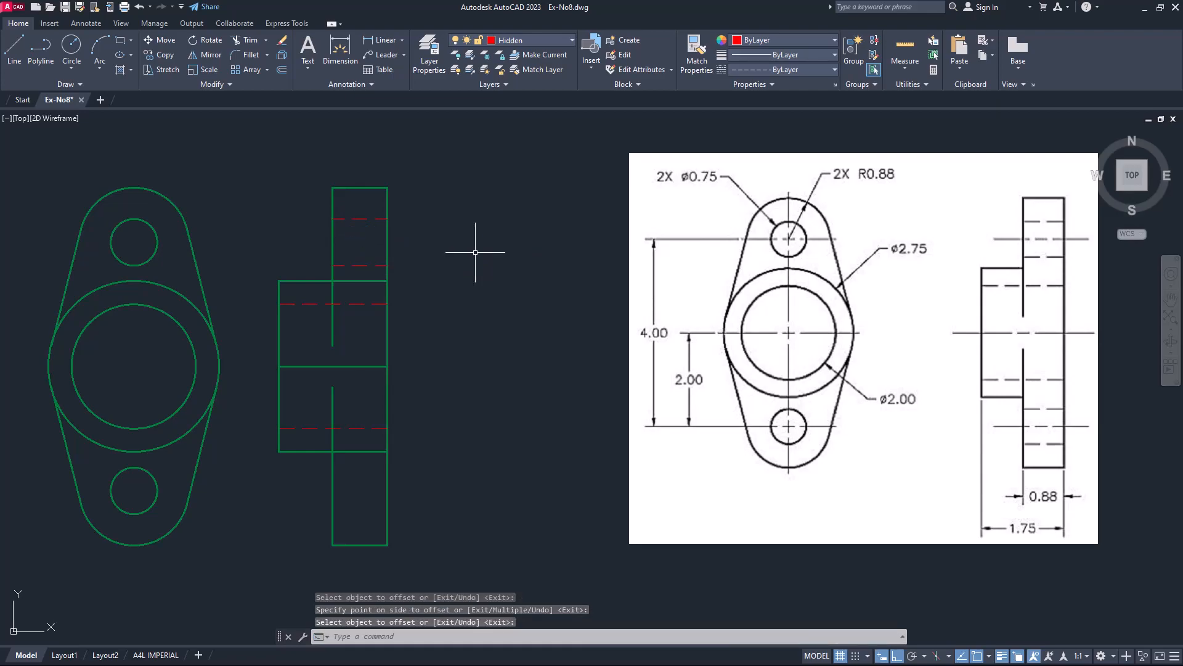
Make Center Line the current layer and draw the upper hole's horizontal centre line across the side-view flange, extending past both edges.
text(l)
key(Return)
click(532, 39)
click(519, 70)
click(15, 49)
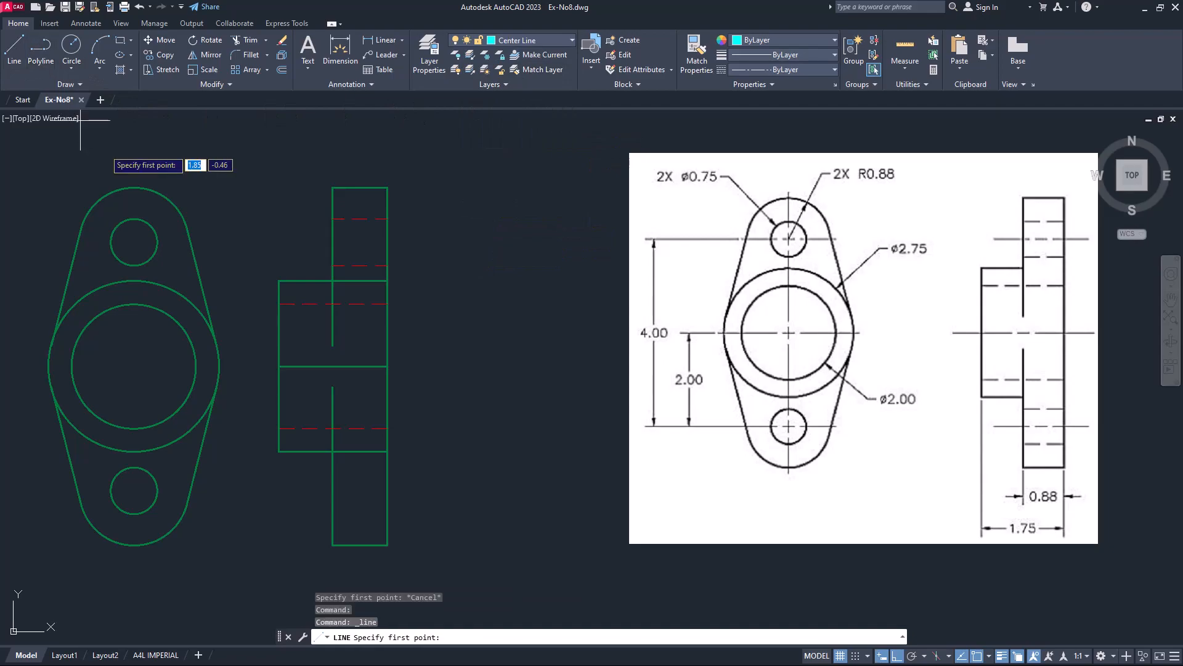
click(297, 241)
click(433, 242)
key(Return)
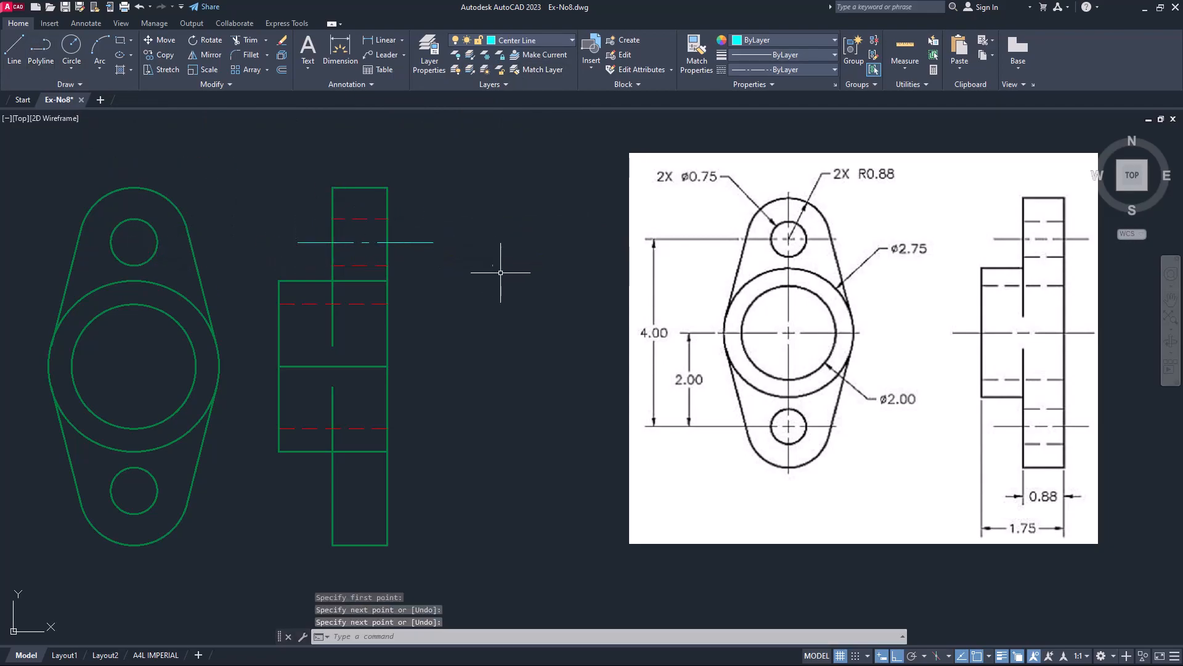
Mirror the upper hole's two hidden lines and centre line about the side view's horizontal mid-line, keeping the originals.
text(MI)
key(Return)
drag(275, 204, 464, 277)
key(Return)
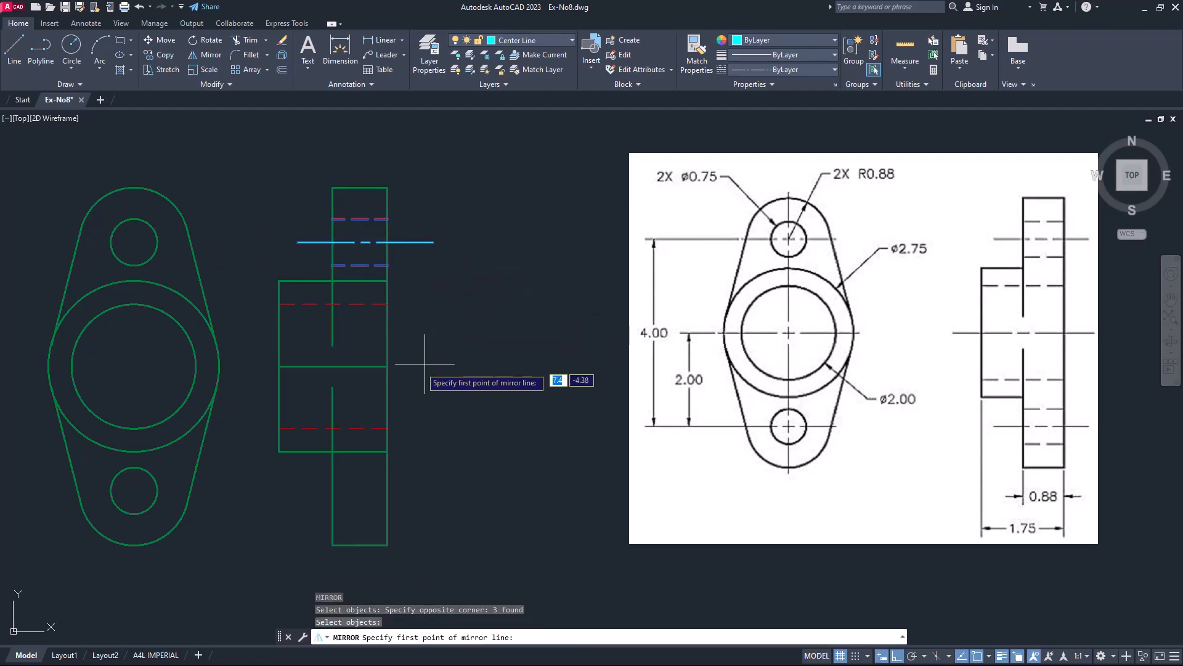
click(388, 366)
click(531, 360)
key(Return)
Delete the solid horizontal line through the middle of the side view and save the drawing.
click(384, 372)
click(355, 358)
key(Delete)
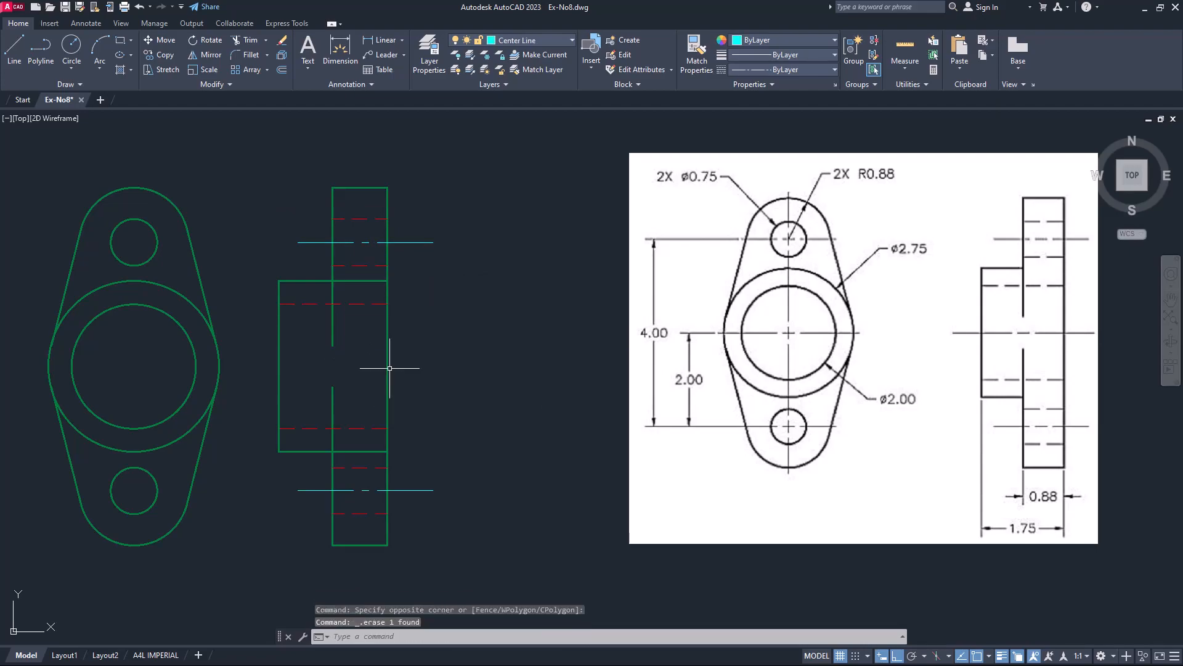
click(64, 7)
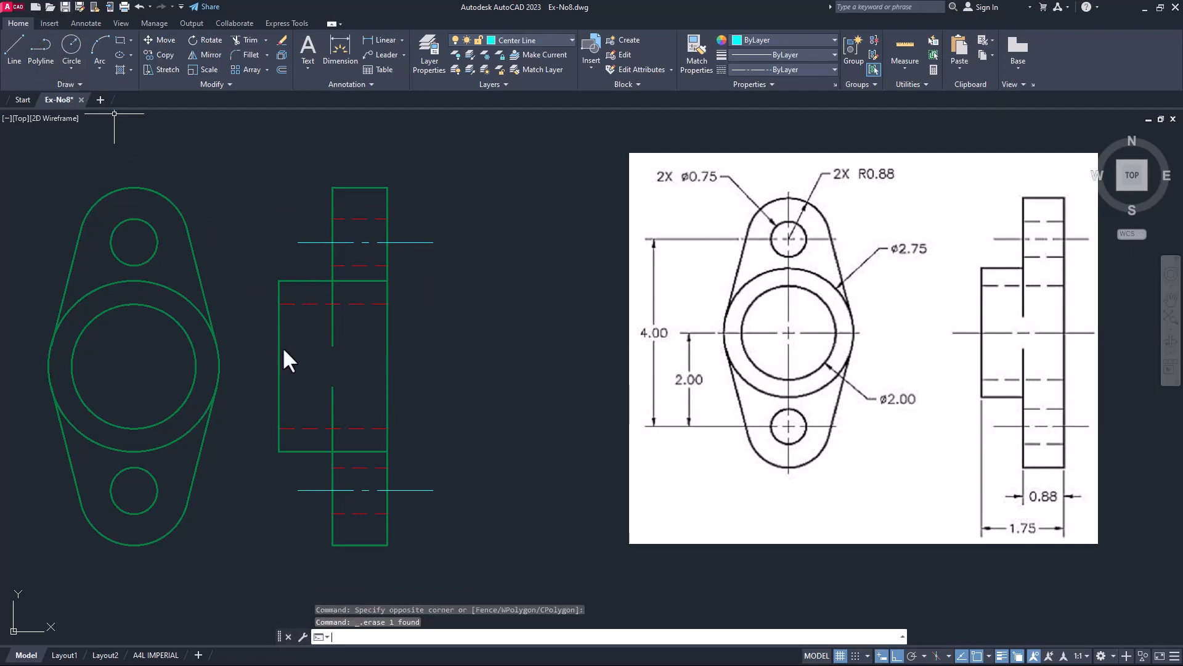
Draw a horizontal centre line about 1.3 long through the front view's upper hole, extending past both sides.
middle_drag(251, 310, 267, 306)
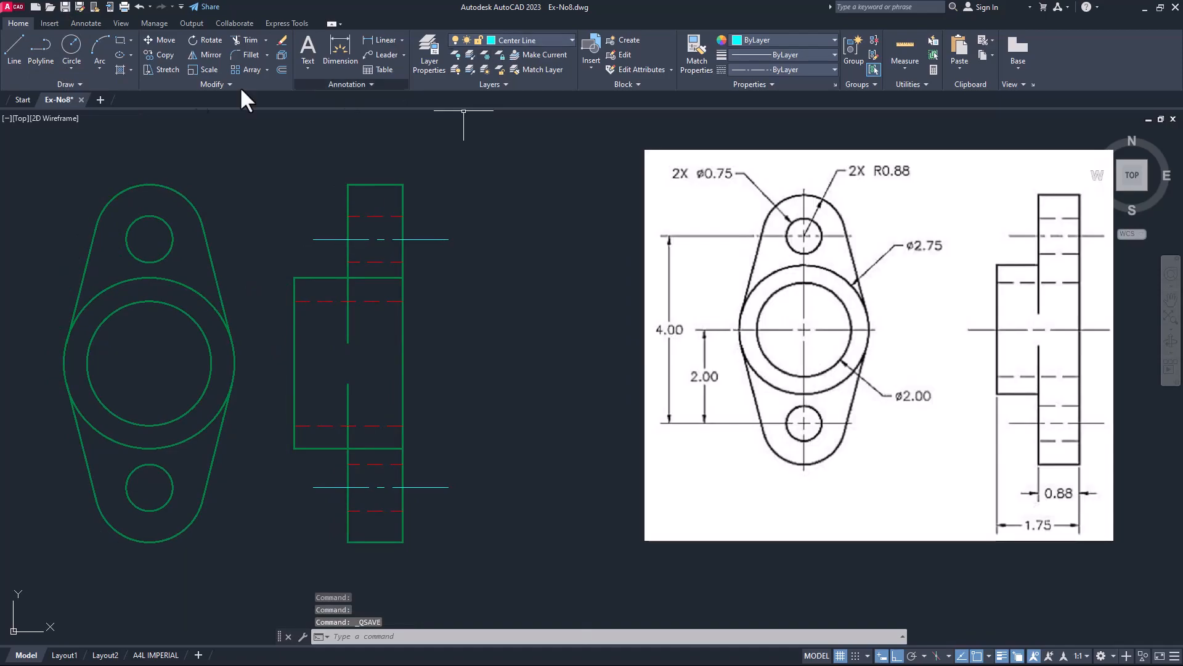
click(14, 46)
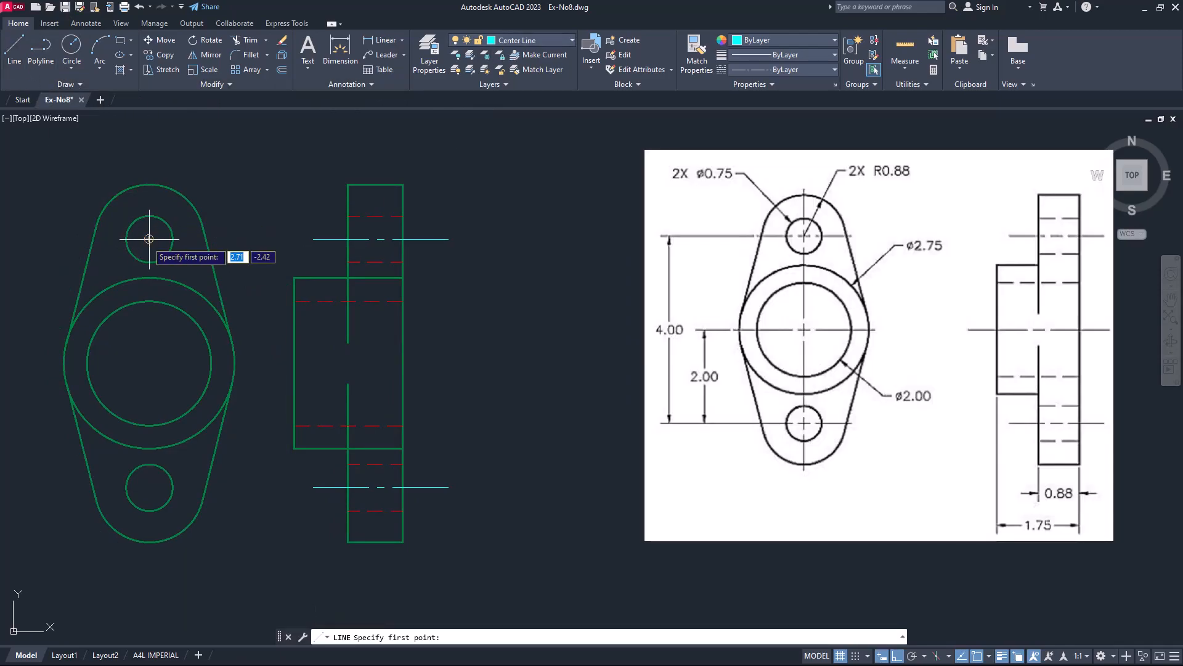
click(108, 239)
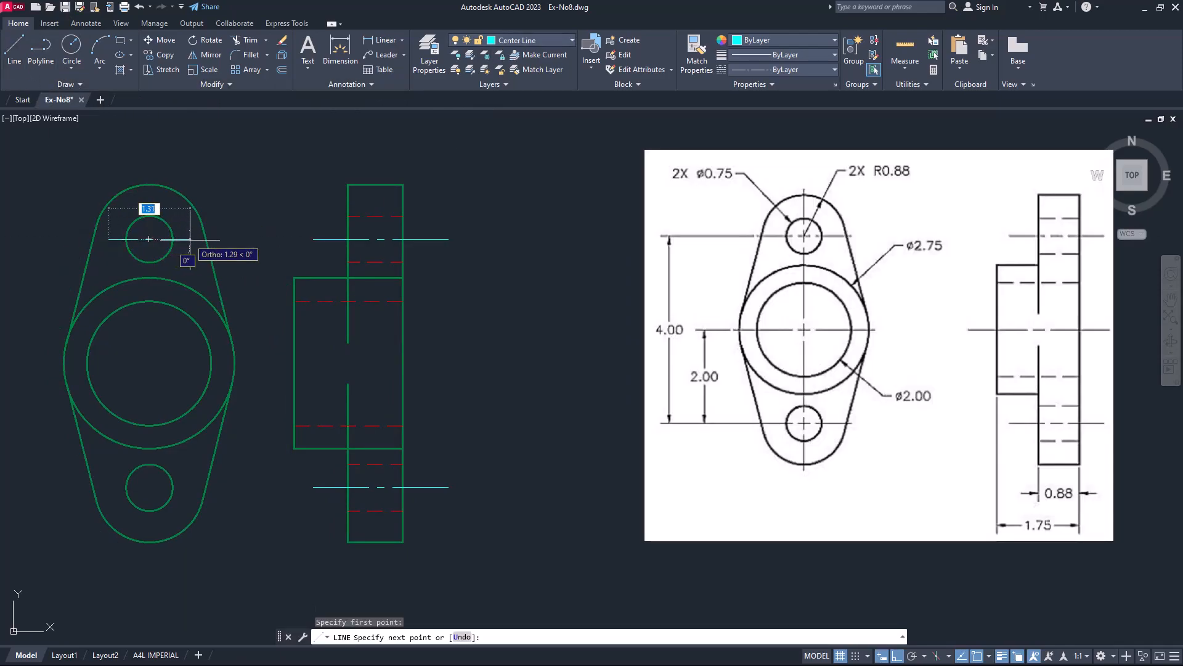
key(Return)
key(Return)
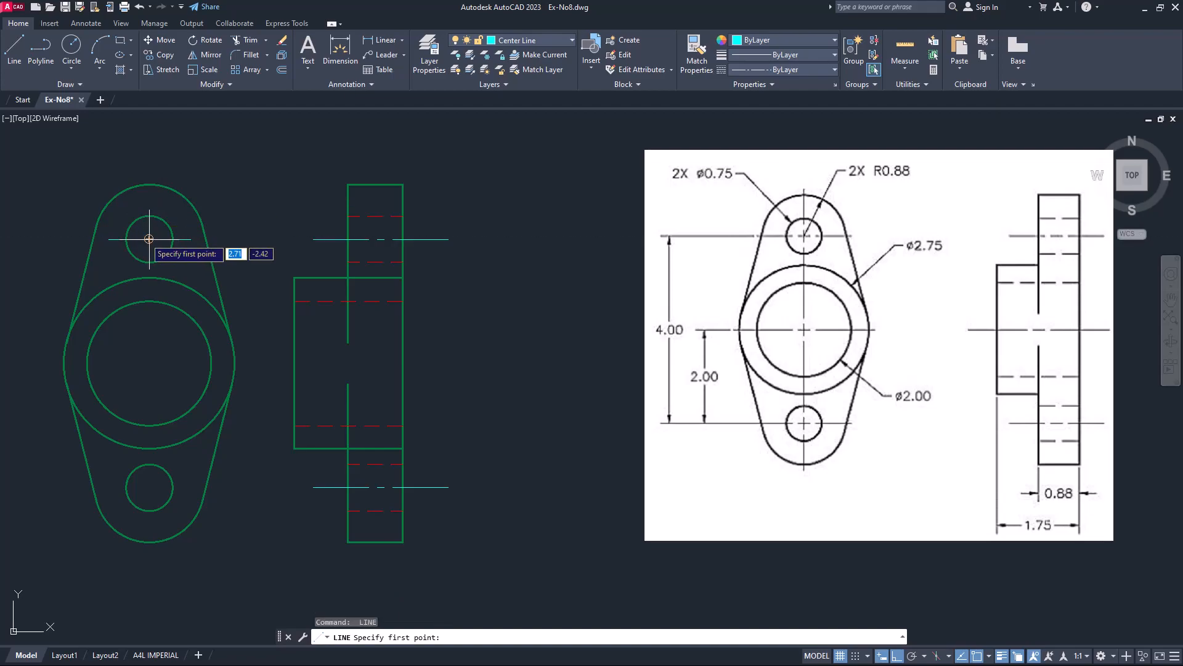
click(149, 197)
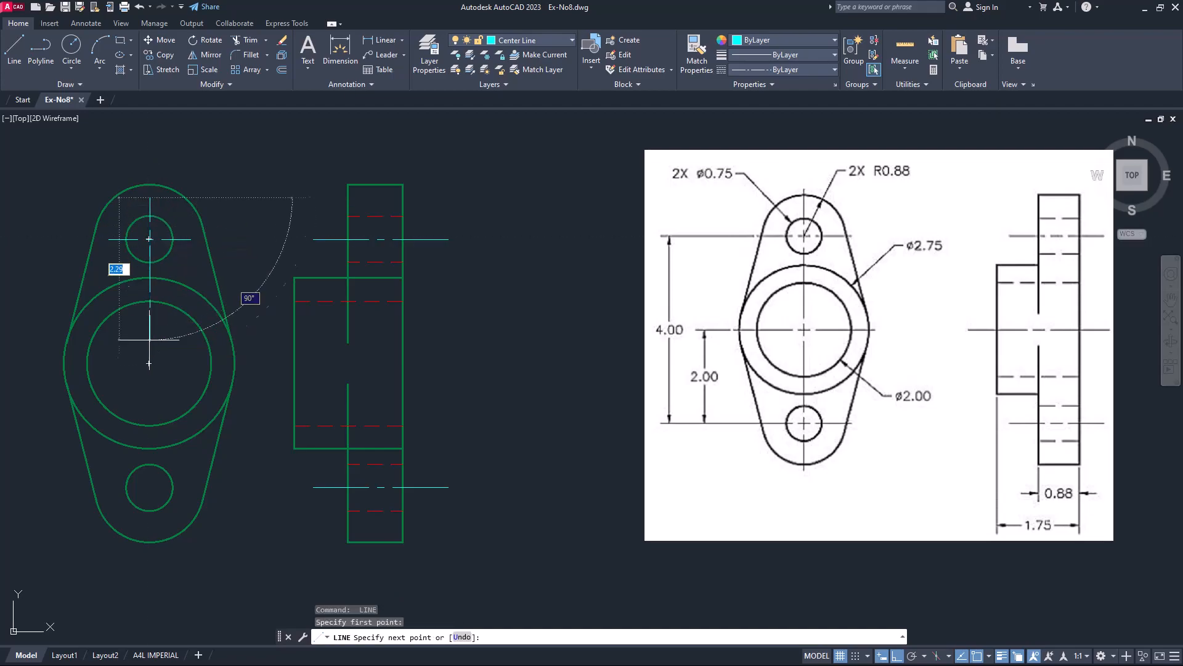
key(Escape)
Draw one vertical centre line through all the front view's circle centres, from above the upper hole to below the lower hole.
scroll(108, 265, up, 4)
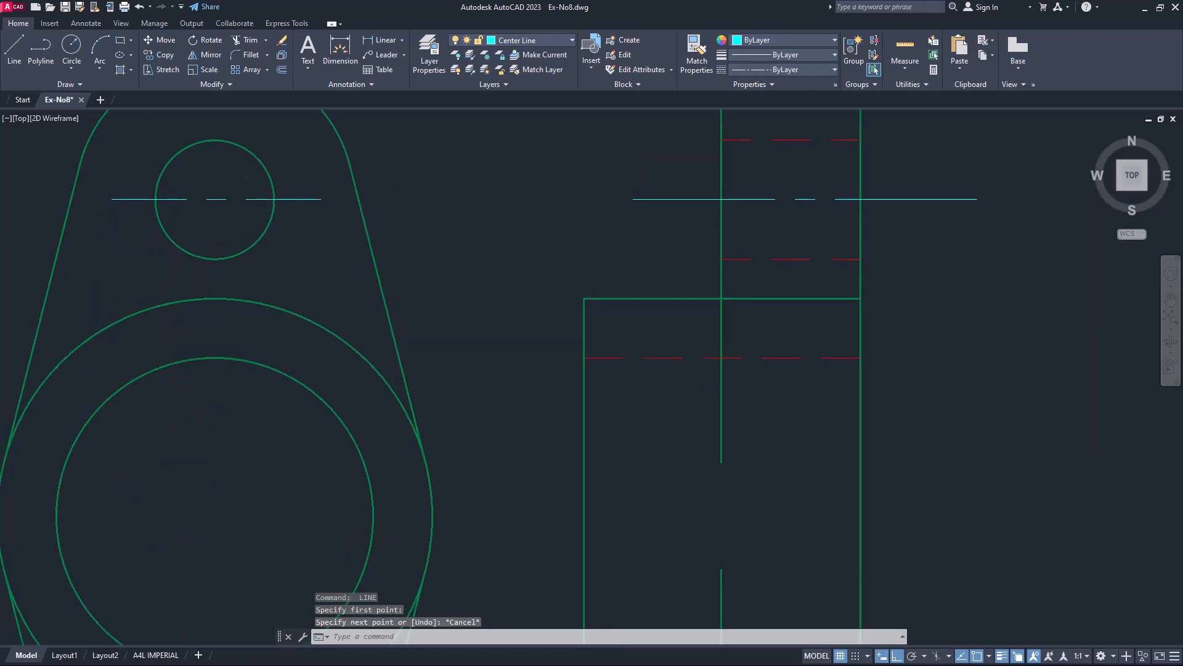
middle_drag(123, 155, 142, 292)
click(15, 48)
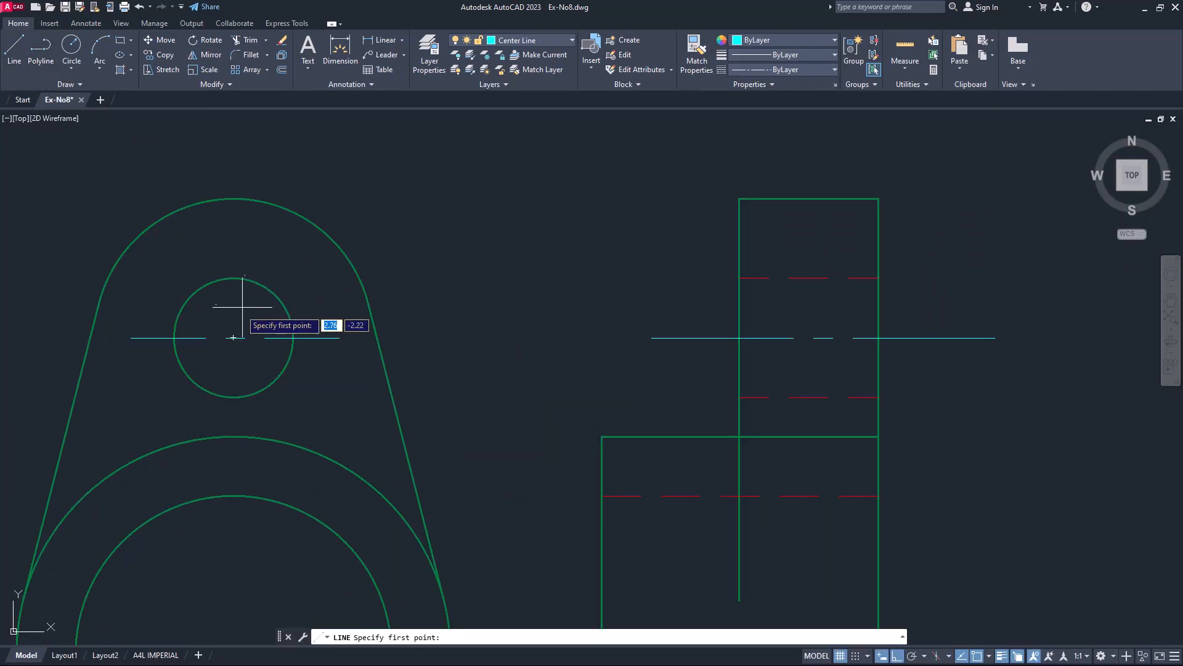
click(234, 246)
scroll(240, 337, down, 2)
middle_drag(251, 399, 253, 247)
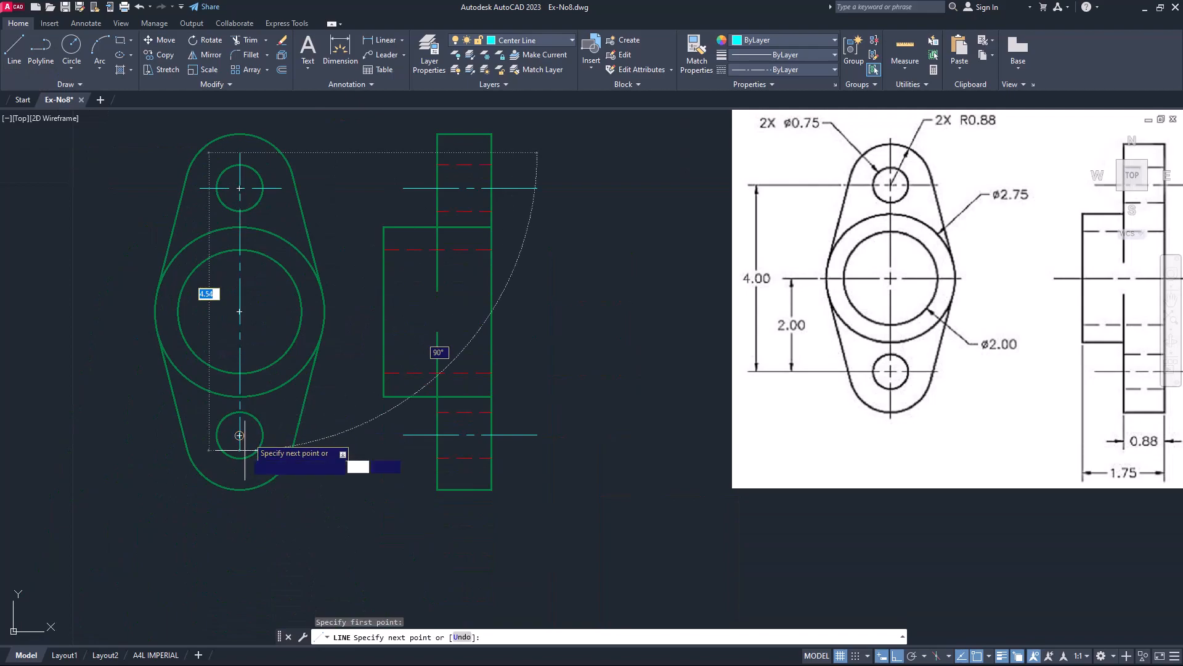
click(244, 482)
key(Return)
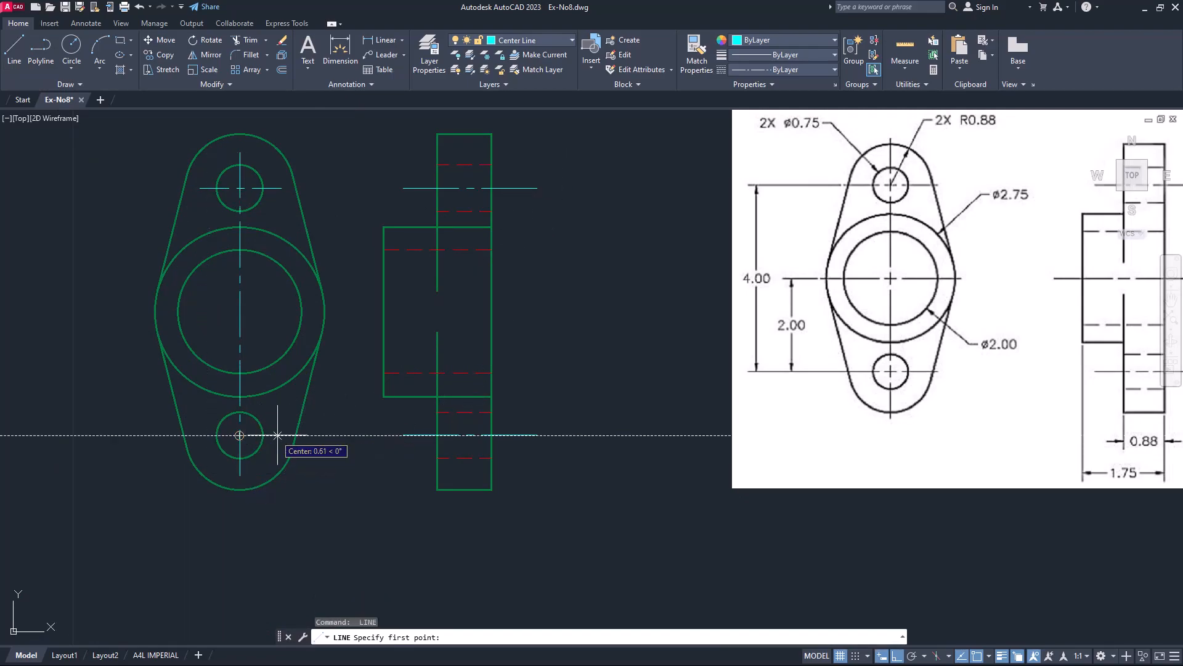
Draw horizontal centre lines through the front view's lower hole and across the large concentric circles, extending past their edges.
click(239, 435)
click(199, 435)
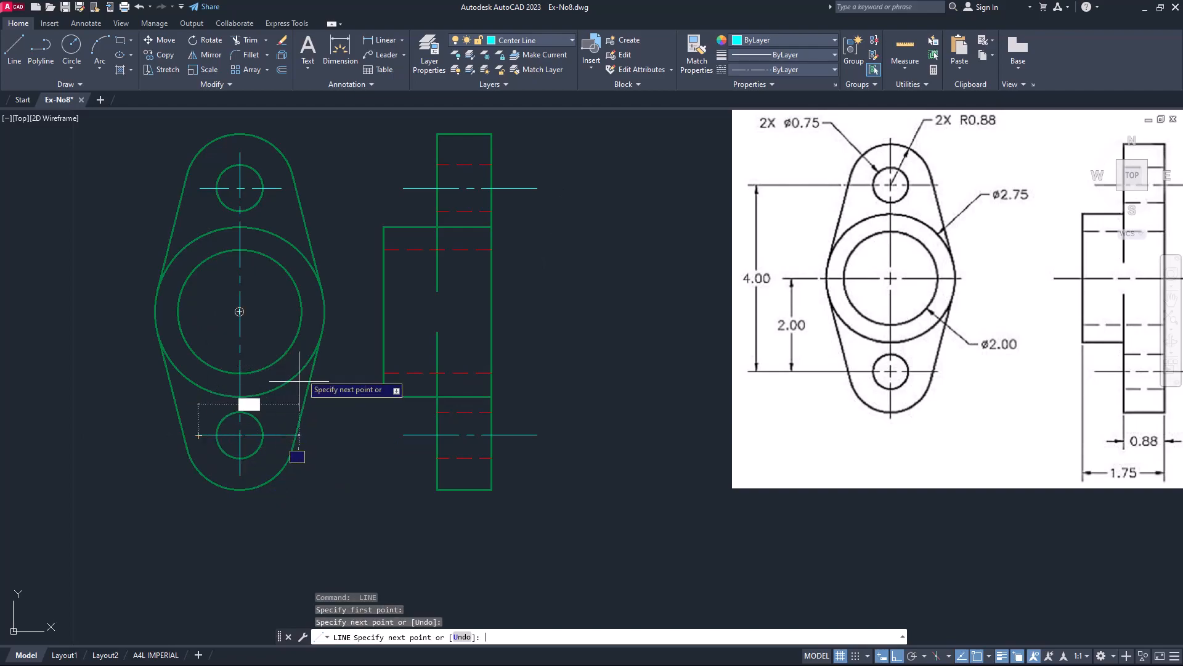
key(Return)
key(Return)
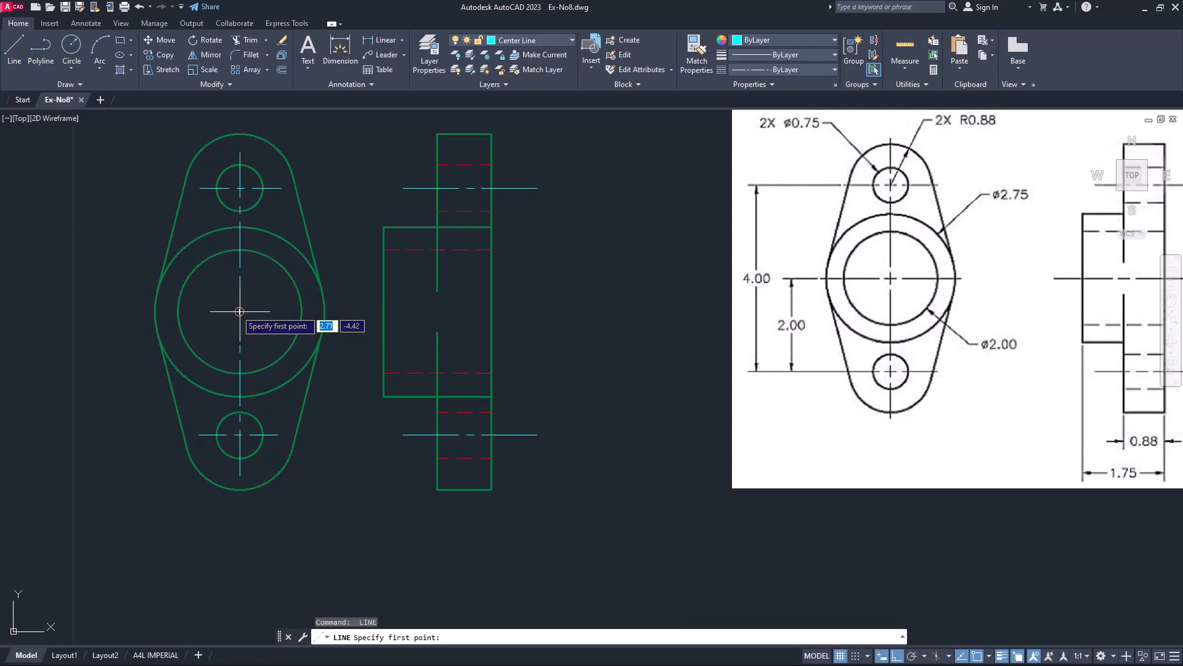
click(134, 311)
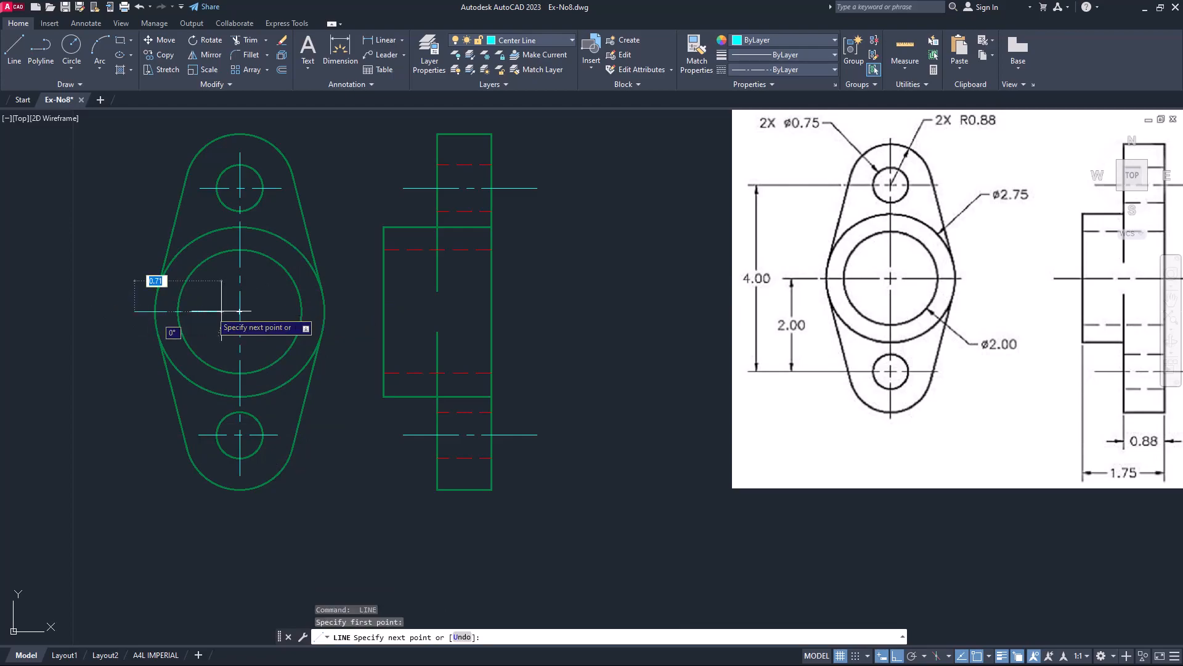
click(339, 311)
key(Return)
Draw the horizontal centre line across the middle of the side view, extending past both edges, and save the drawing.
key(Return)
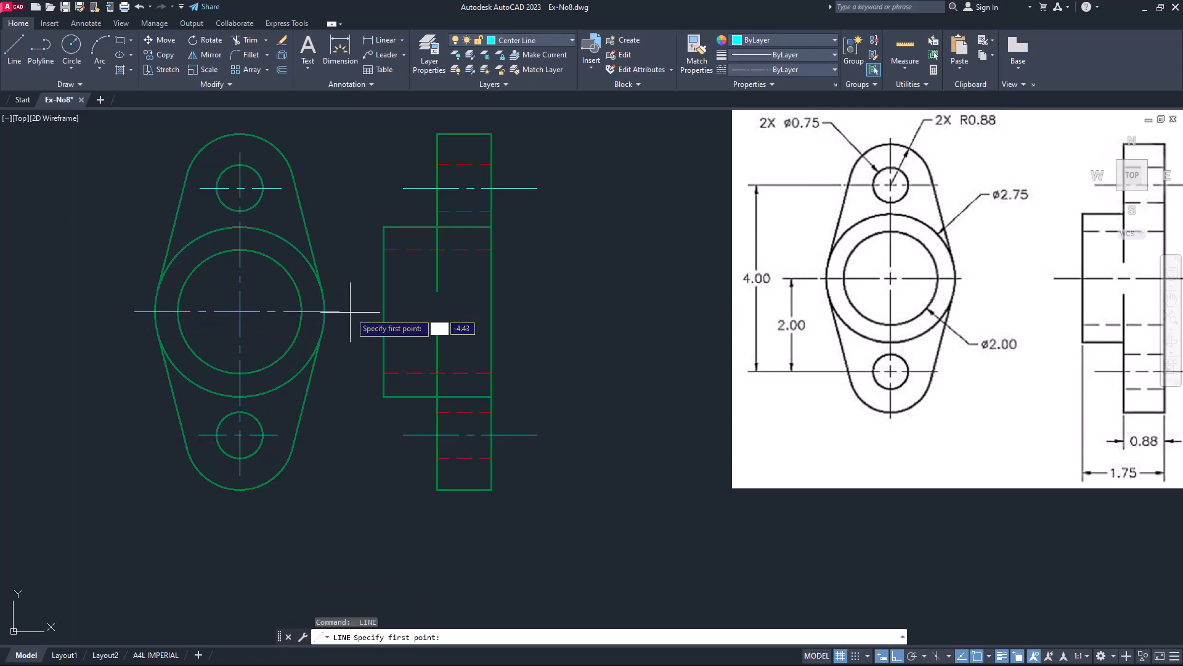
click(364, 311)
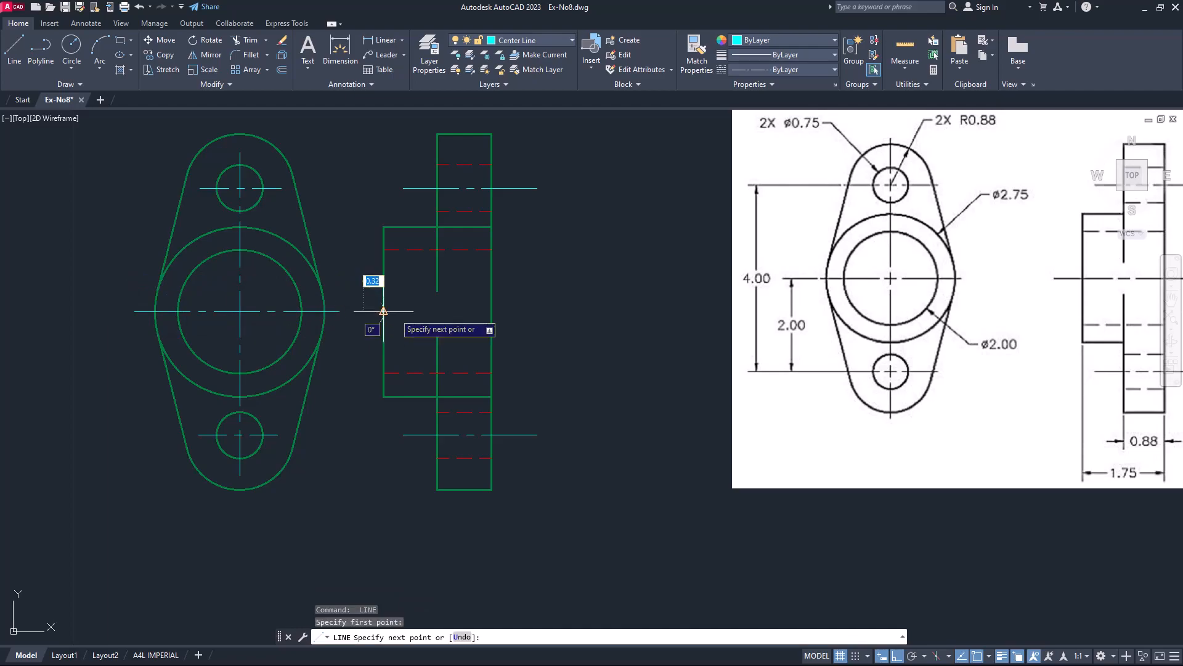
click(535, 312)
key(Return)
scroll(562, 335, down, 4)
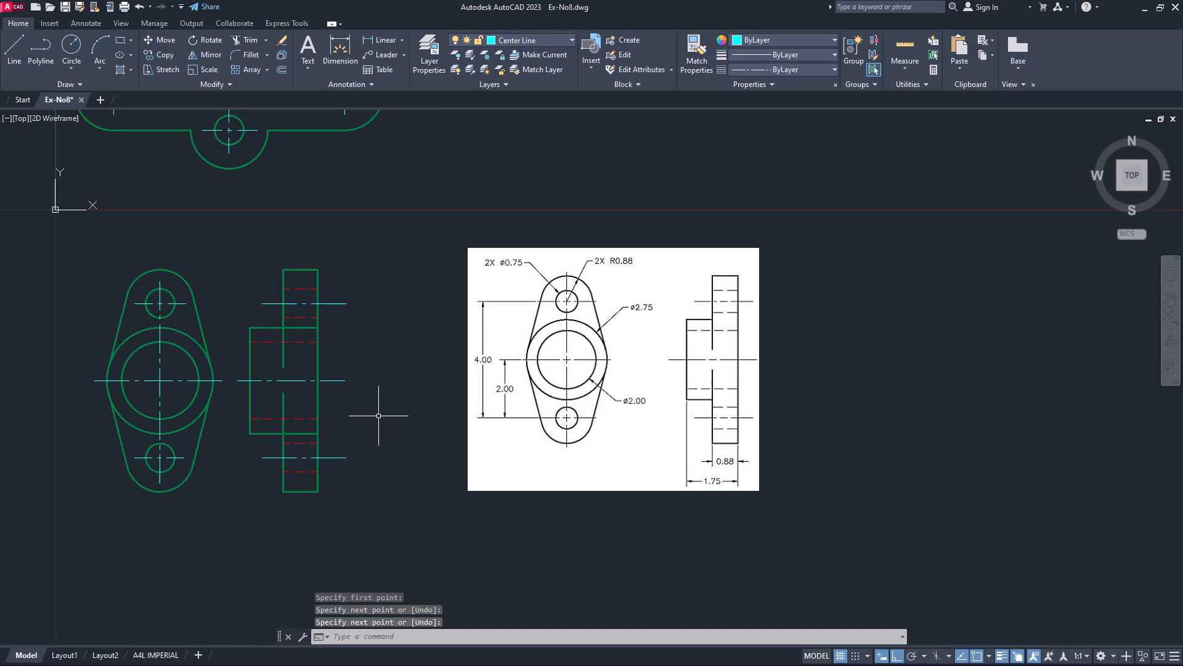
key(ctrl+s)
Delete the reference images beside the flange views and beside the plate drawing above them.
click(748, 549)
click(624, 434)
key(Delete)
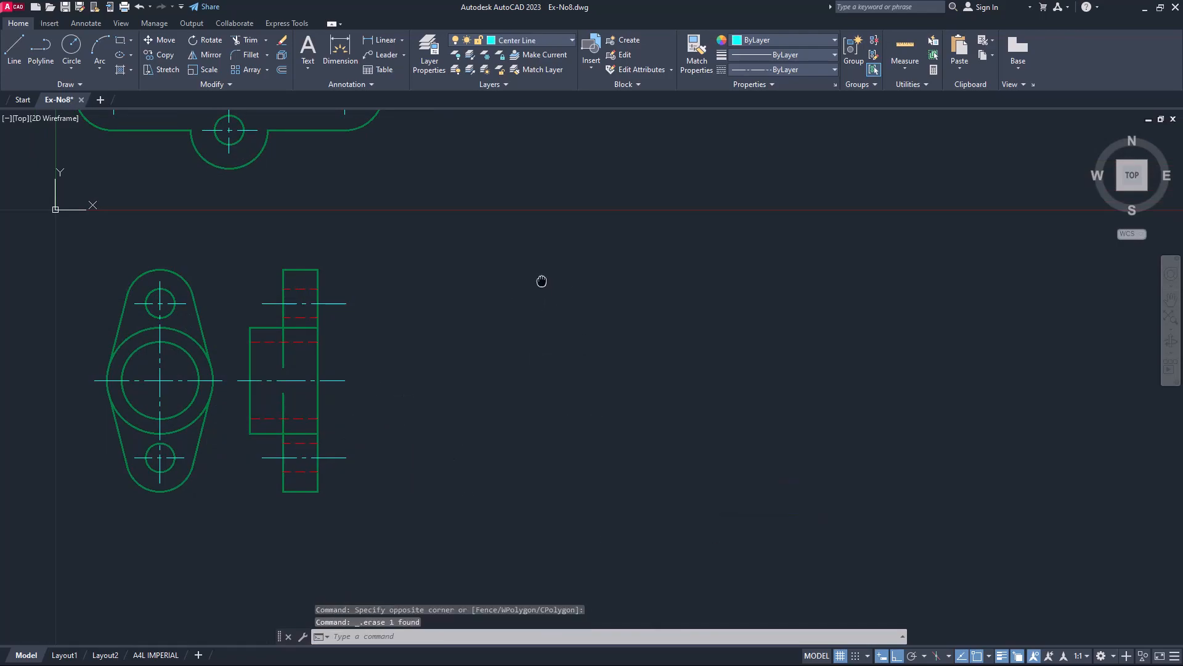
middle_drag(532, 141, 530, 406)
click(672, 389)
click(527, 277)
key(Delete)
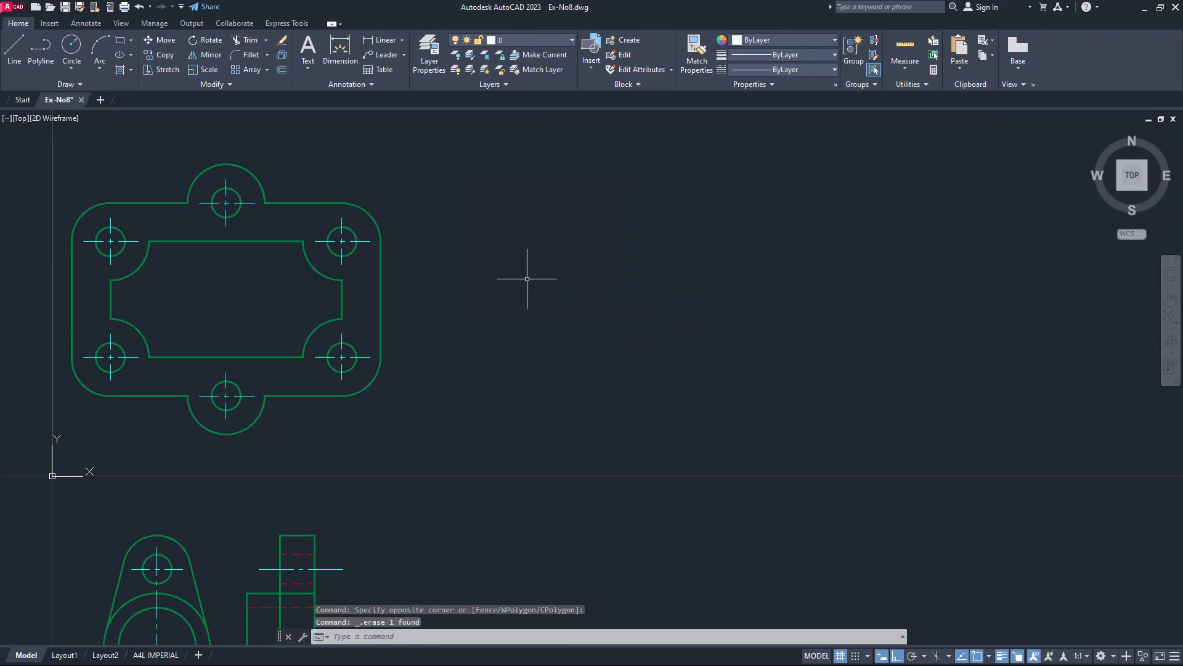
Switch to the A4L IMPERIAL layout and make layer 0 current.
middle_drag(455, 418, 540, 396)
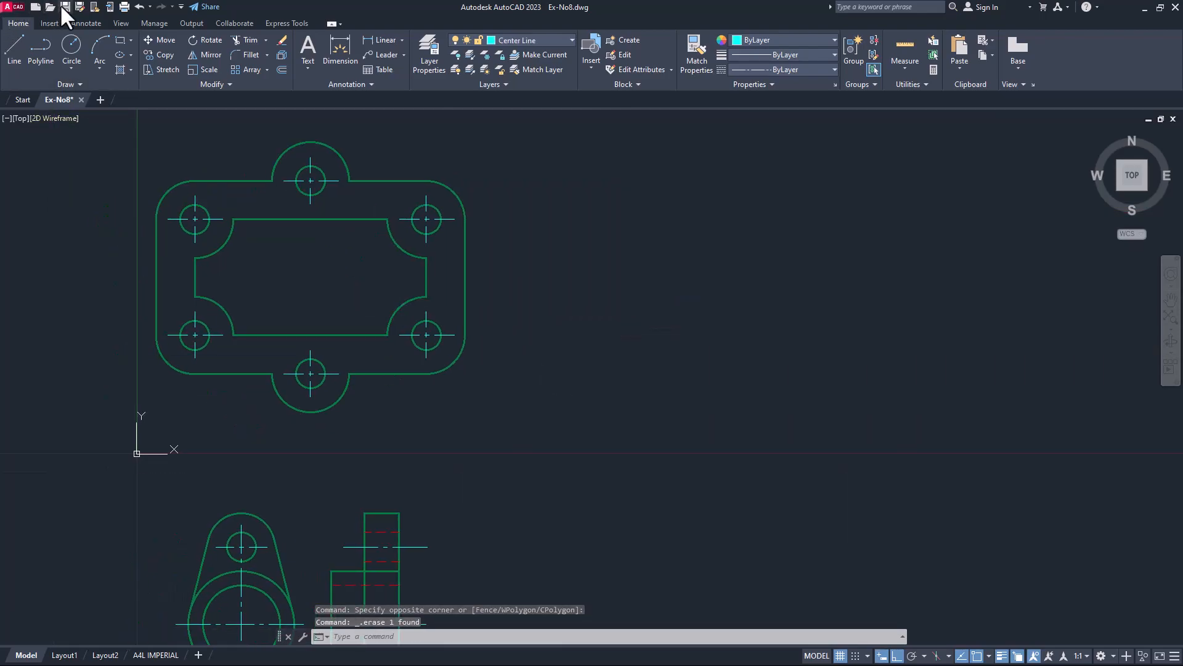
click(161, 656)
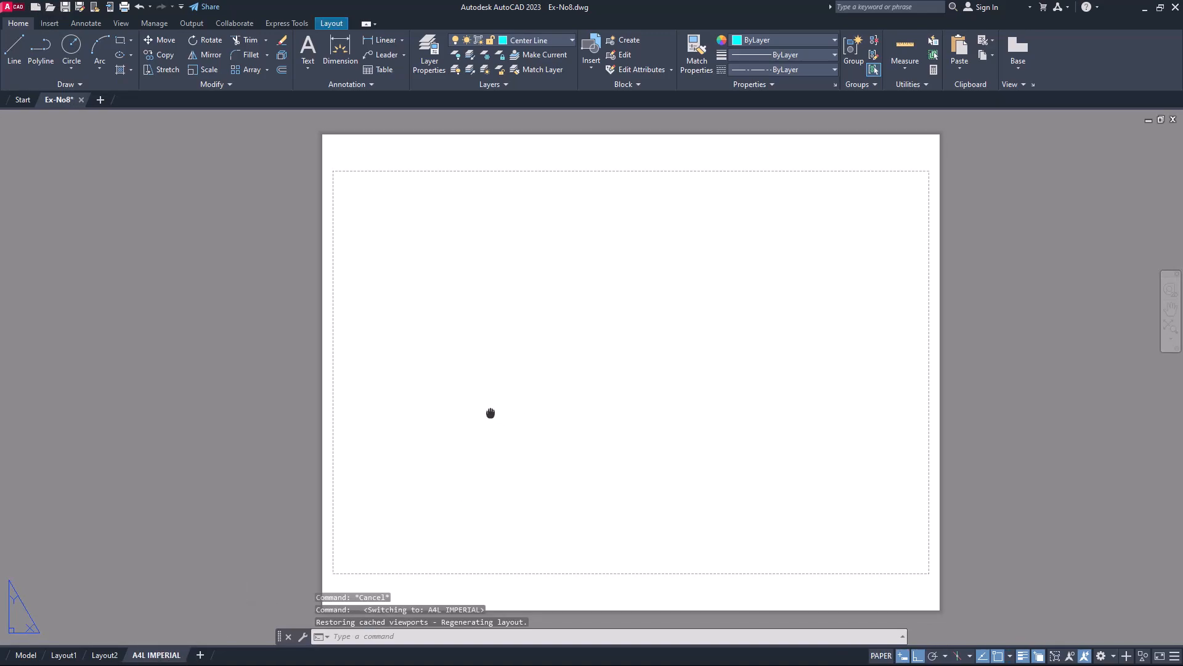
click(545, 36)
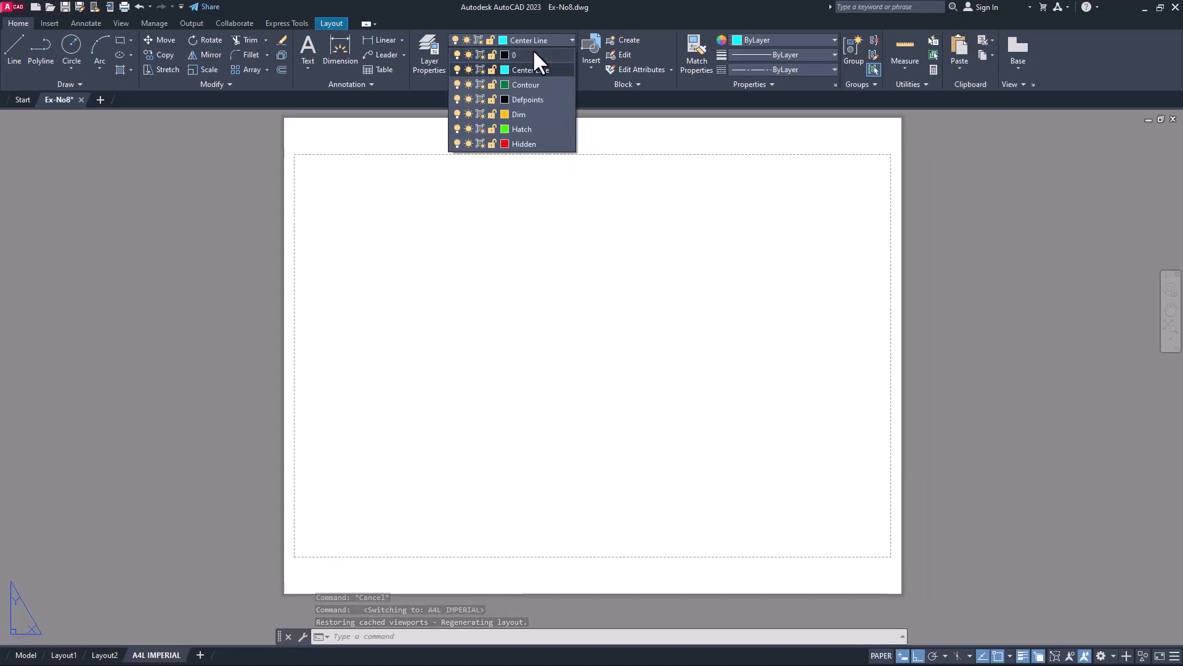
click(534, 53)
Create a Single viewport with VPORTS, placing its opposite corners just inside the sheet's dashed printable area.
text(vports)
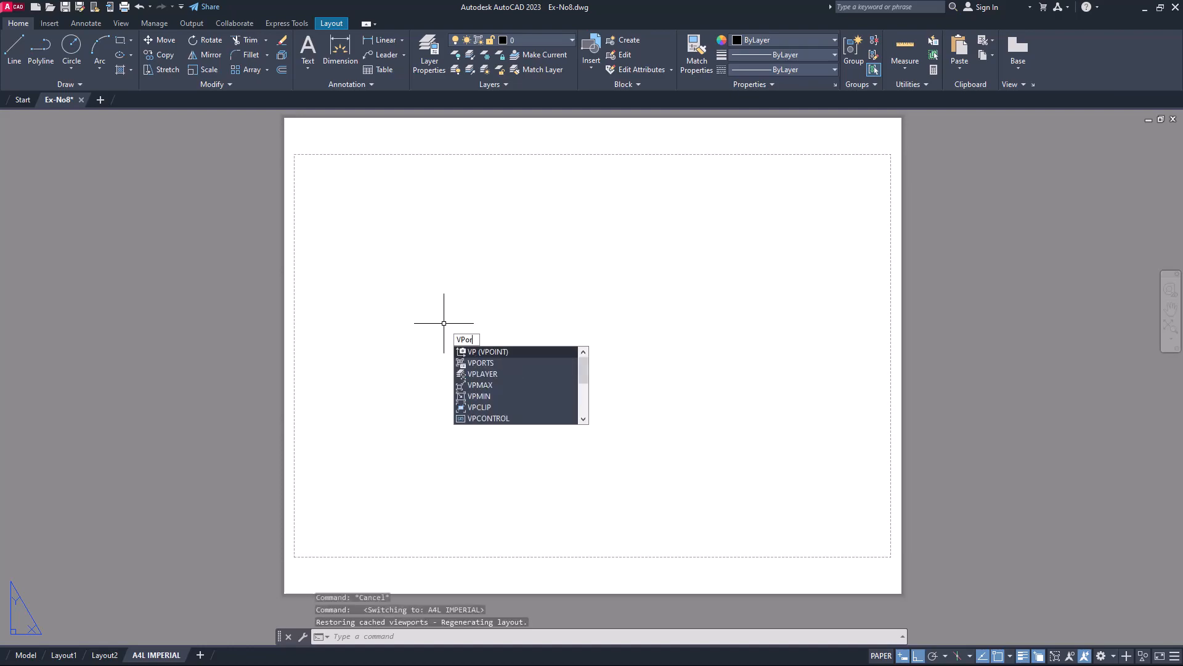
key(Return)
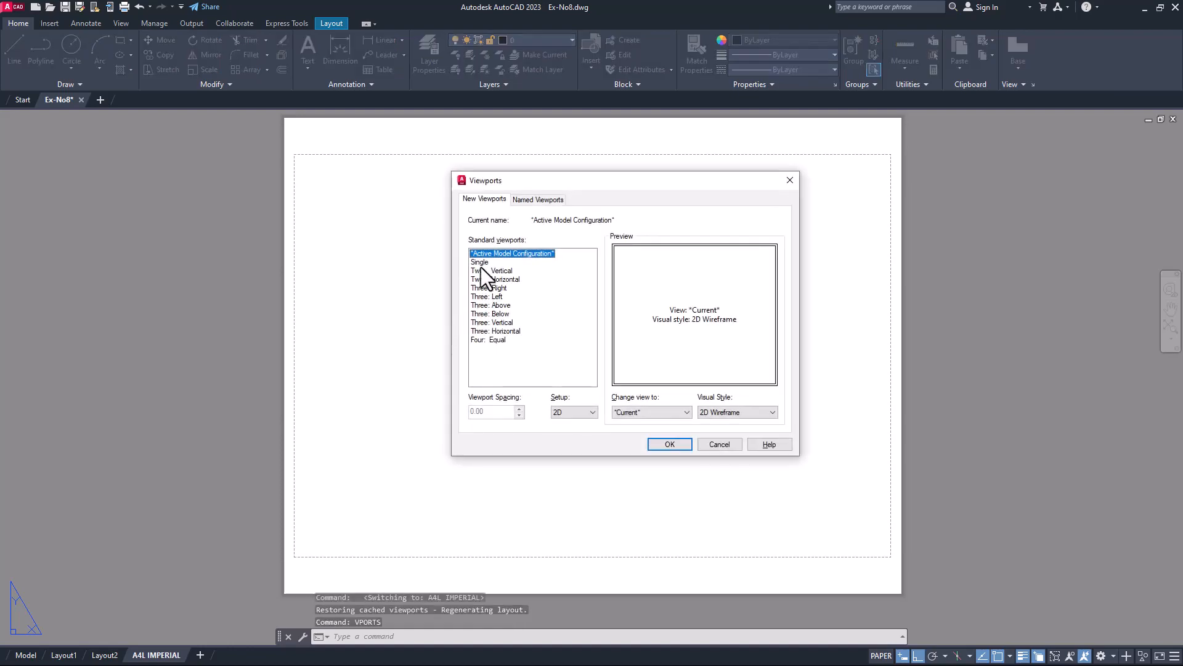
click(480, 263)
click(664, 443)
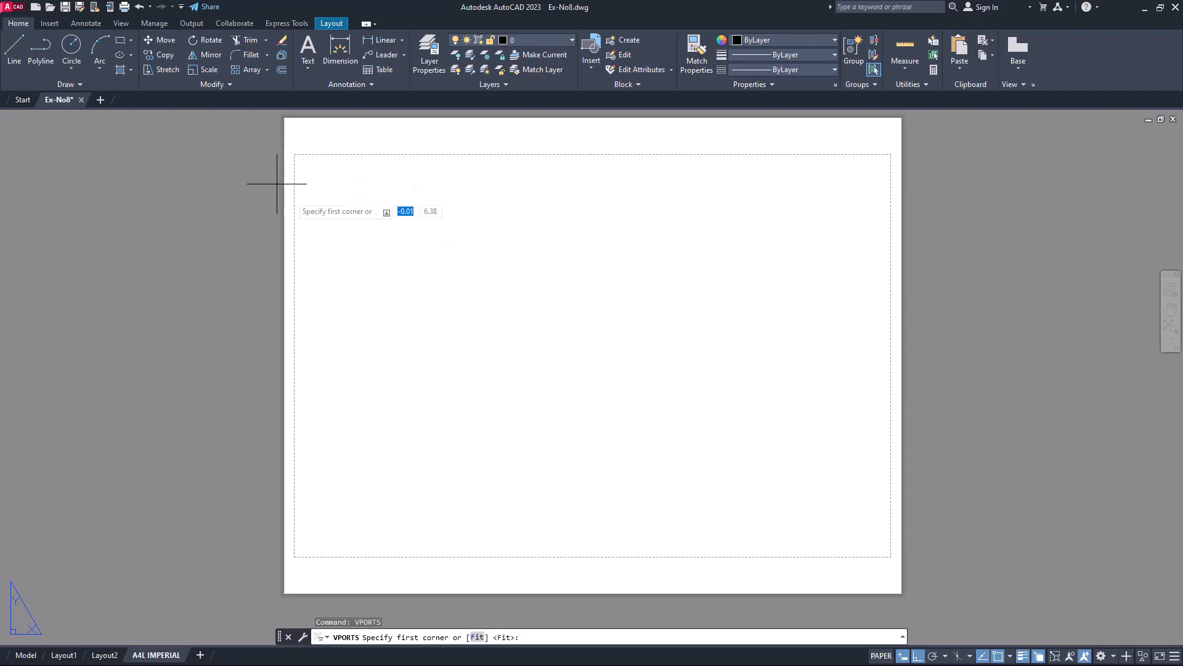
scroll(353, 179, up, 3)
middle_drag(353, 179, 382, 371)
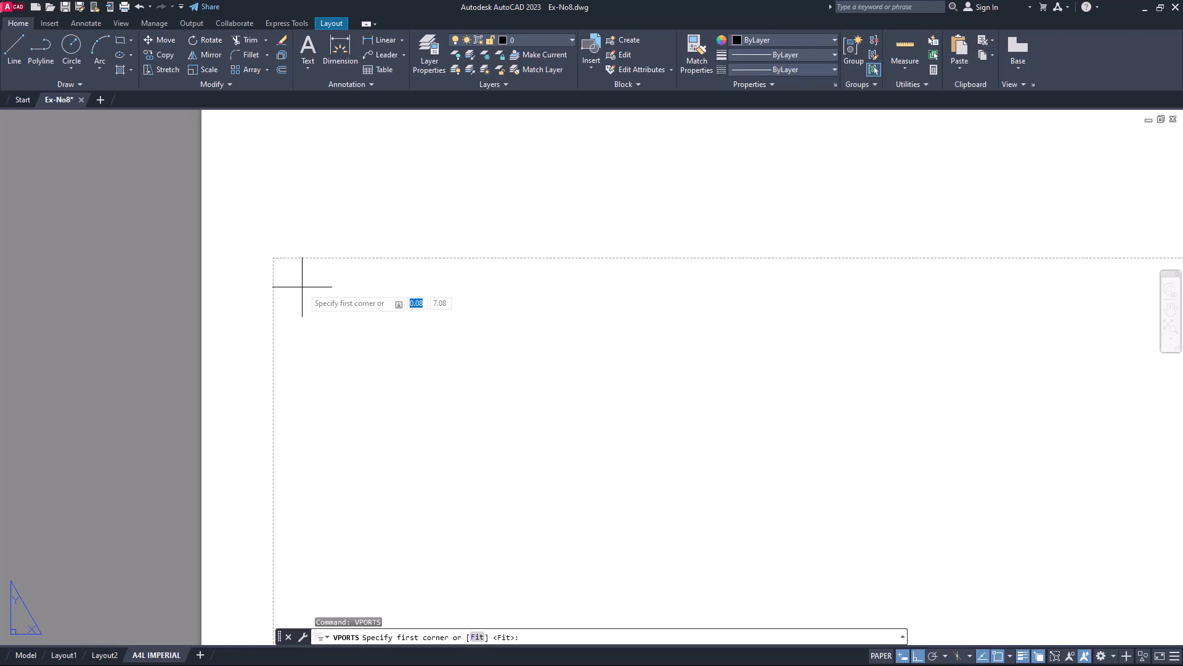
click(302, 287)
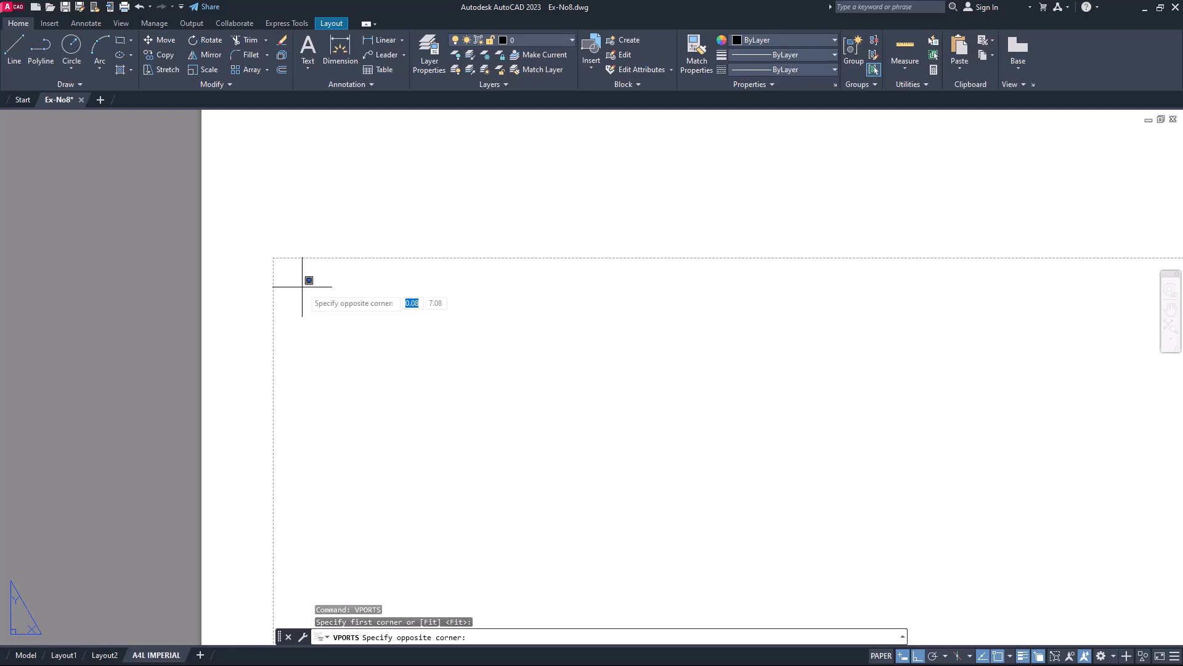
scroll(396, 362, down, 5)
middle_drag(661, 482, 359, 275)
scroll(457, 321, down, 2)
middle_drag(632, 418, 445, 258)
scroll(557, 412, up, 4)
scroll(663, 459, up, 2)
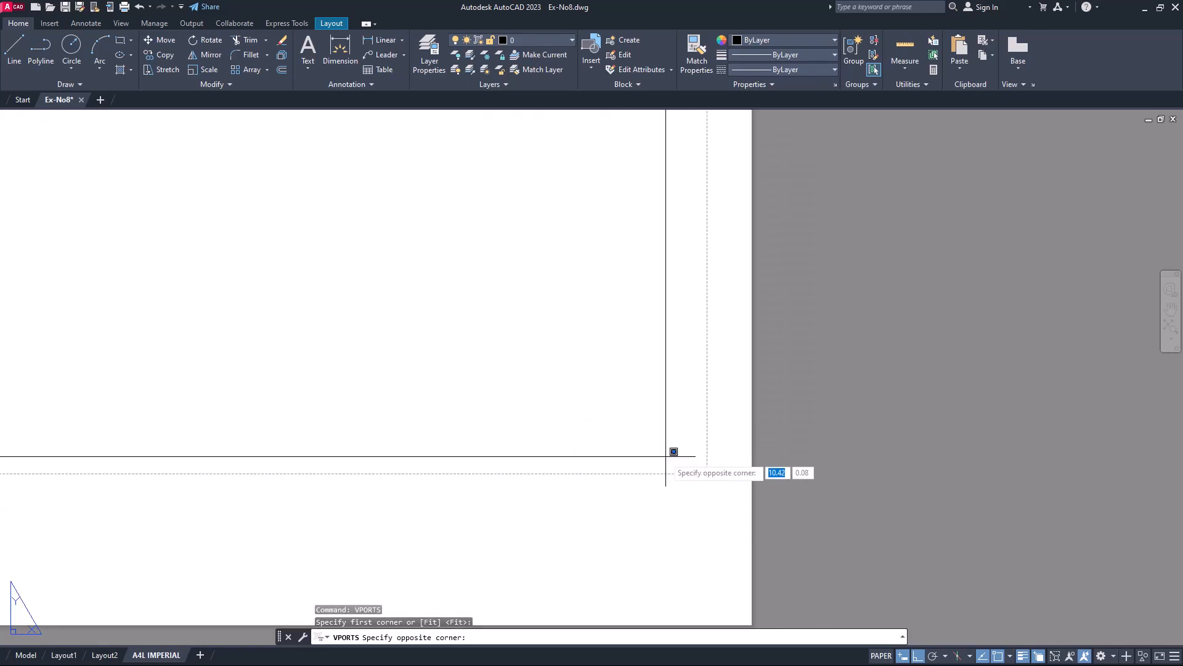
click(678, 445)
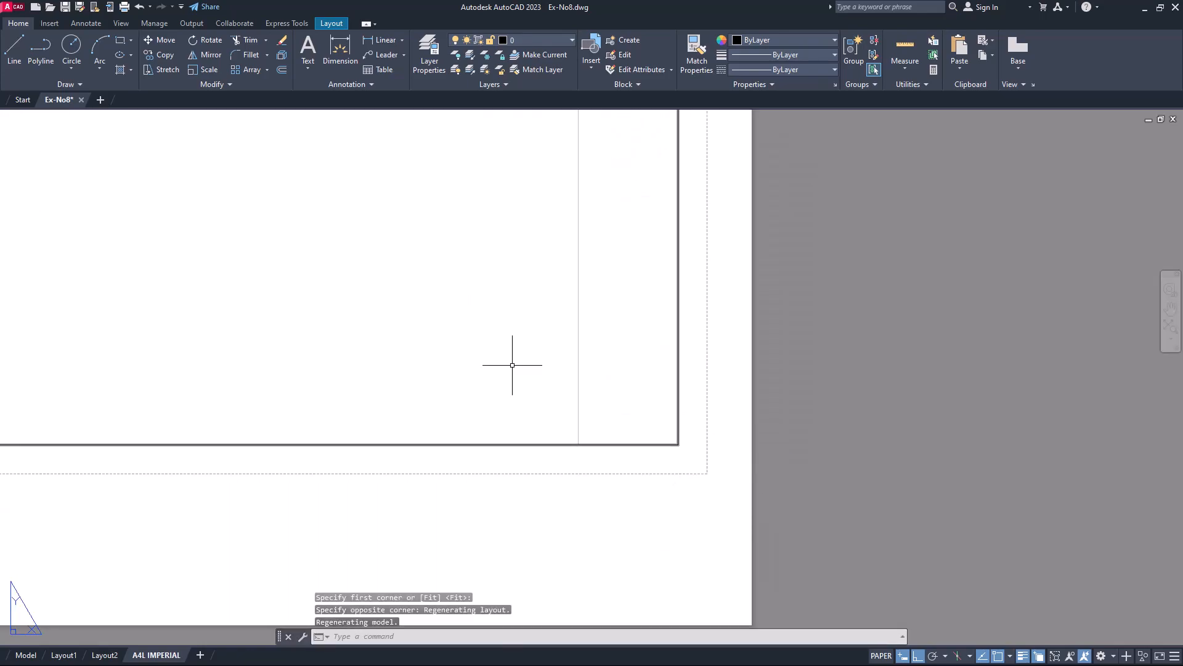
Activate the layout viewport, set its scale to 1:1 and centre the six-hole plate inside it.
scroll(490, 351, down, 5)
middle_drag(424, 402, 636, 579)
scroll(458, 416, down, 2)
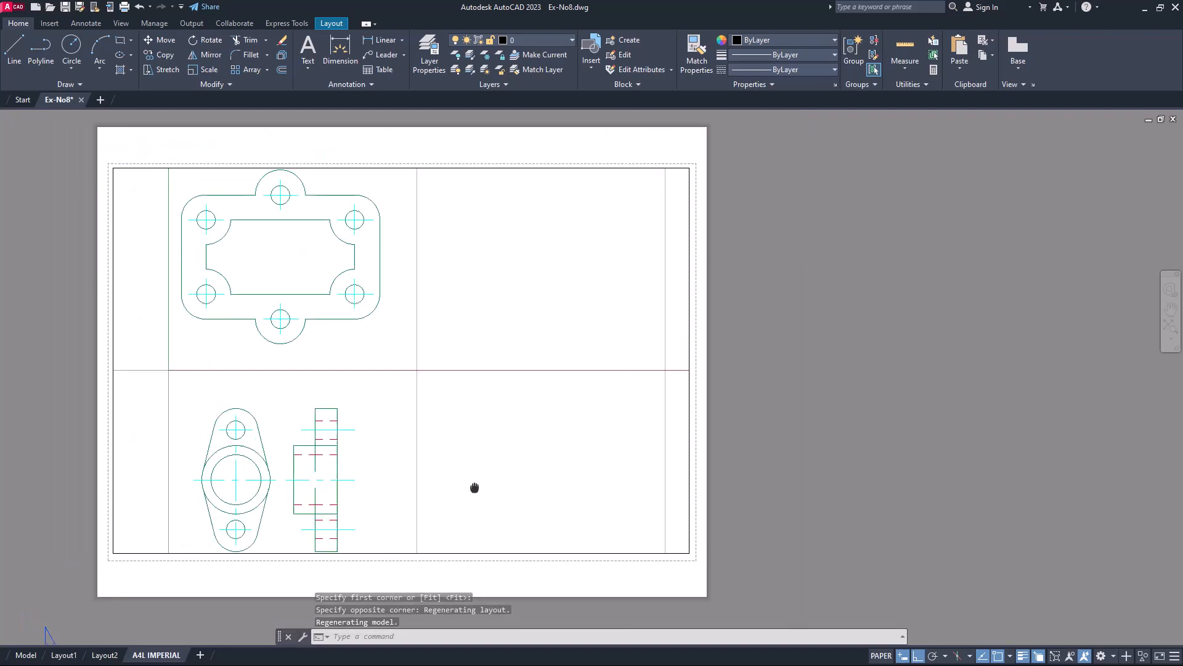
scroll(489, 401, up, 2)
scroll(431, 349, down, 2)
double_click(432, 351)
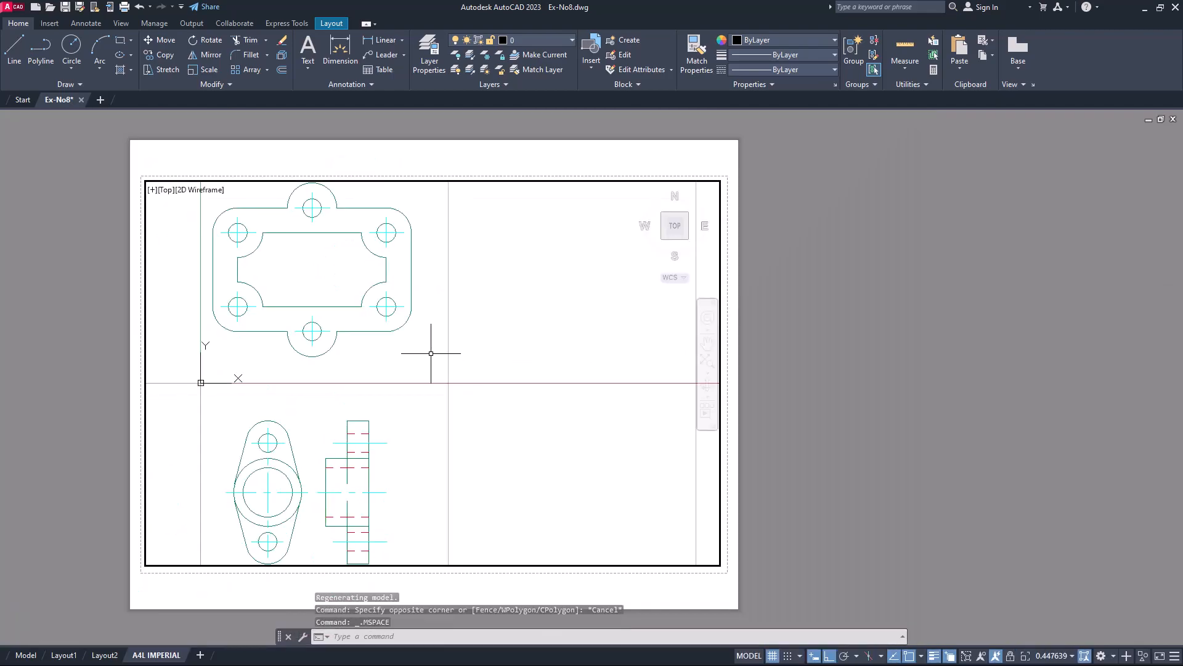
middle_drag(418, 373, 518, 510)
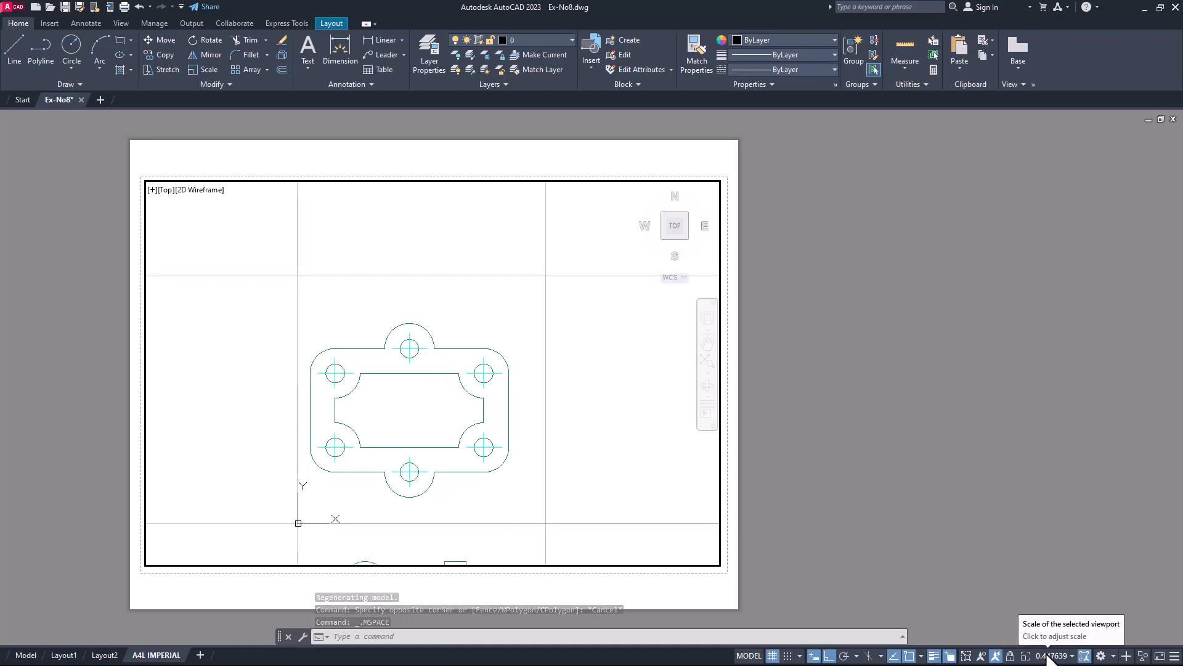
click(1054, 655)
click(1026, 356)
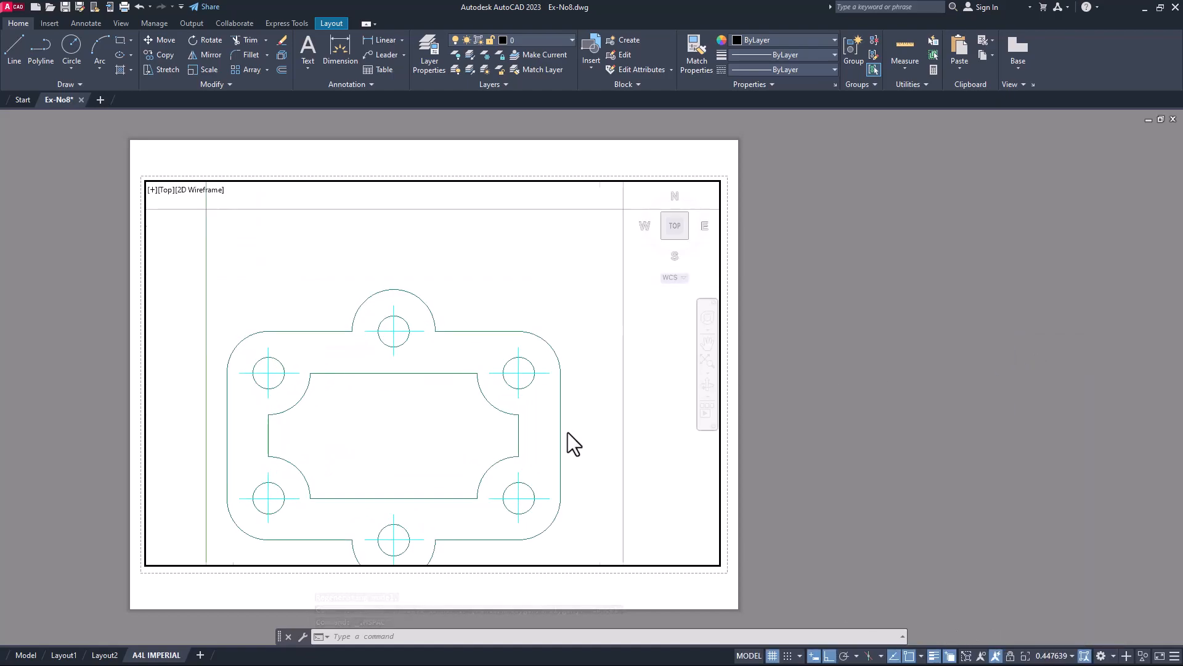
middle_drag(568, 428, 601, 351)
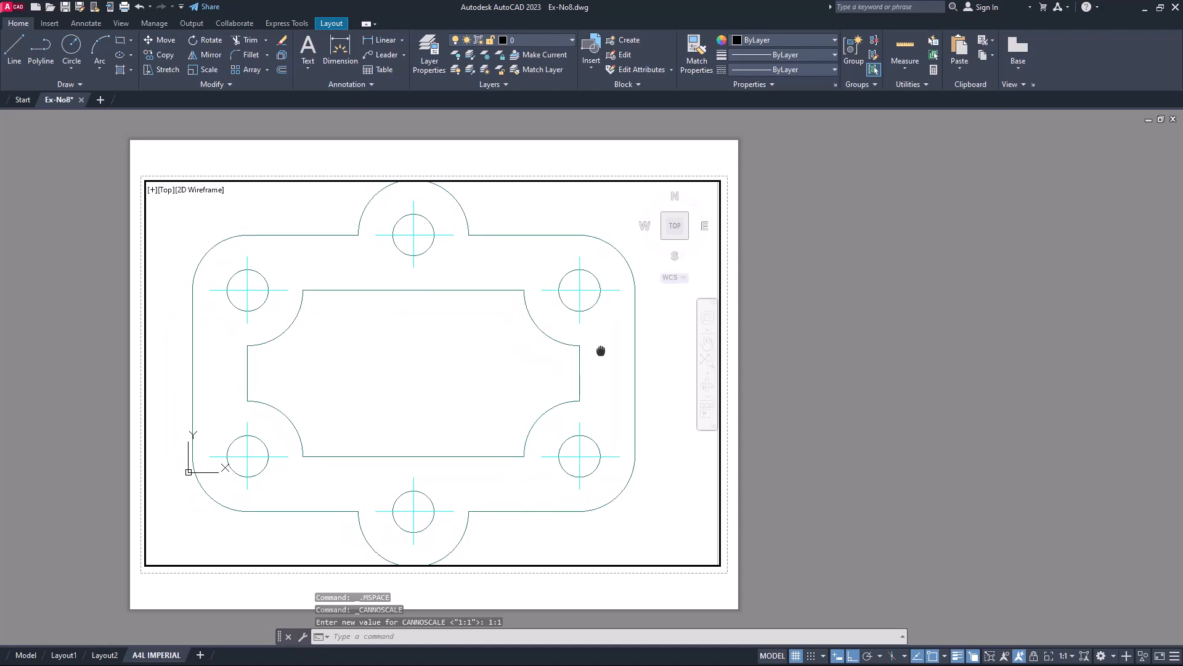
Return to paper space and stretch the viewport's lower edge down about 0.07 toward the dashed printable-area line.
double_click(551, 594)
key(Escape)
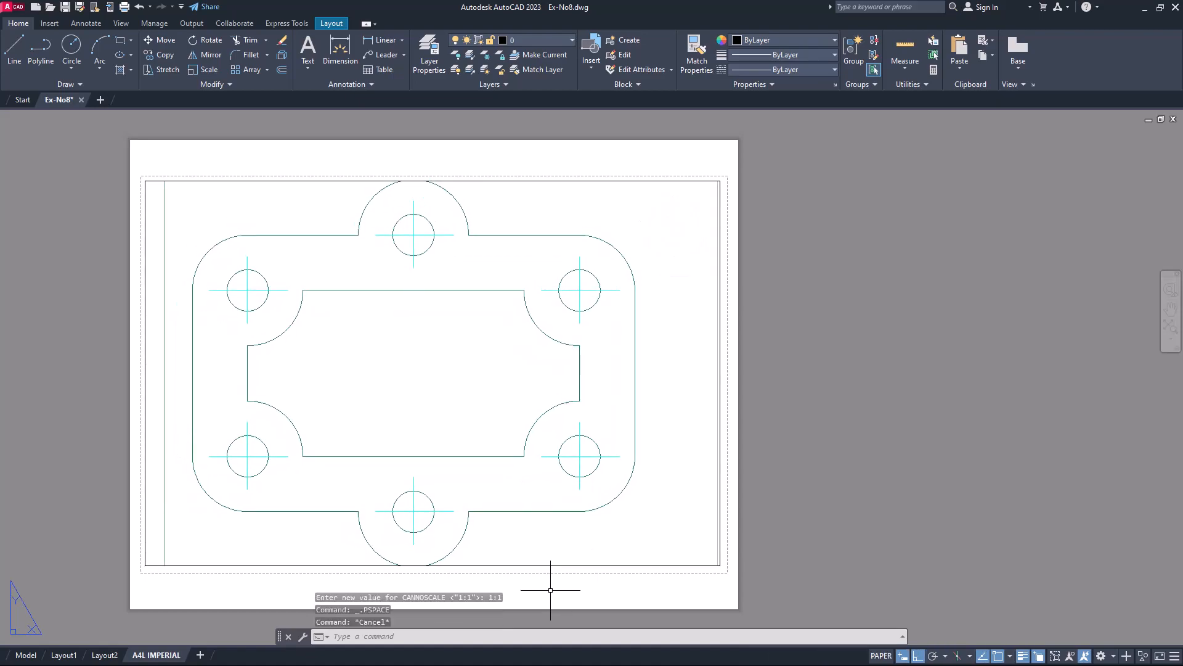
click(617, 584)
click(597, 553)
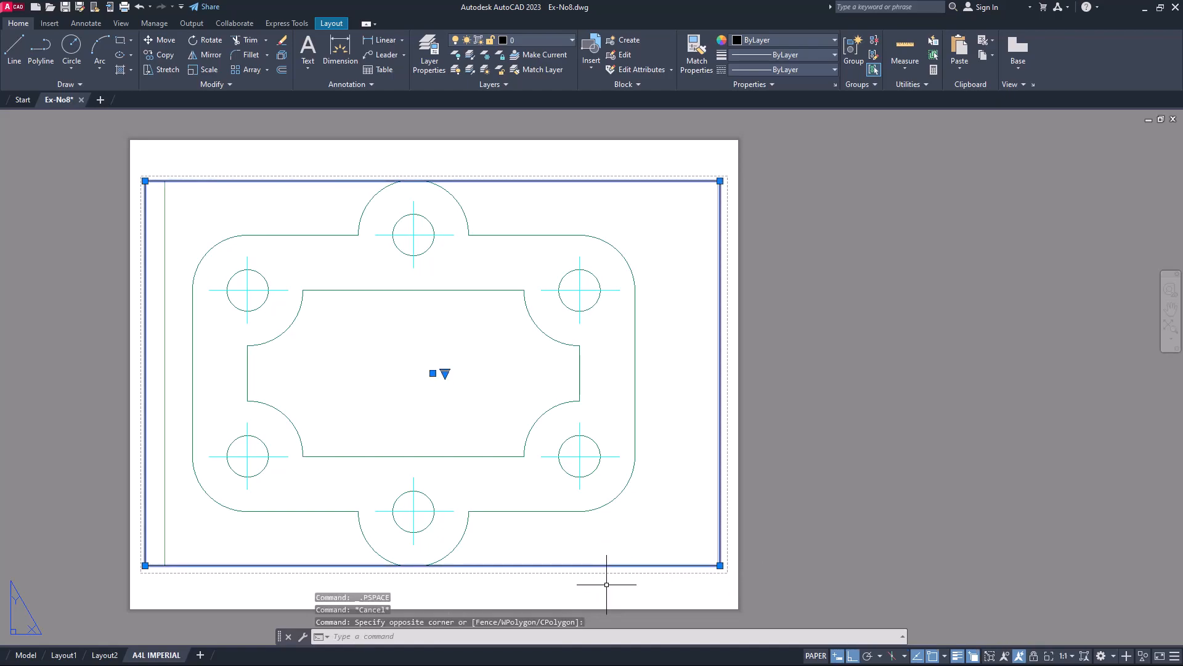
scroll(735, 564, up, 5)
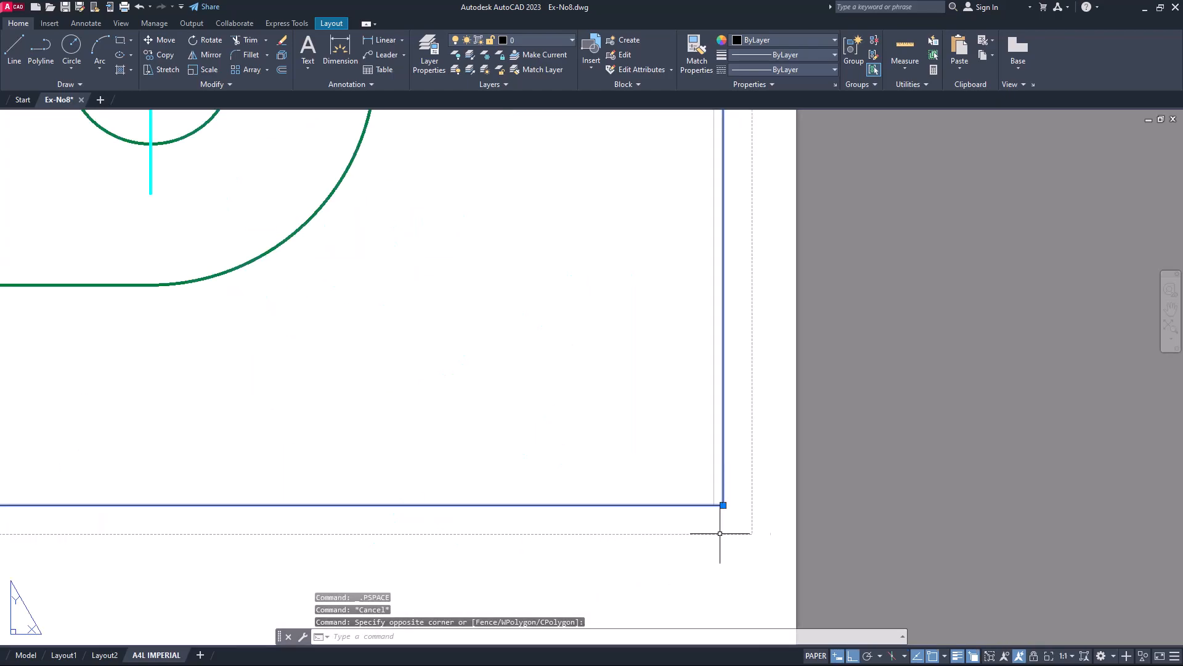
scroll(720, 533, up, 4)
click(726, 461)
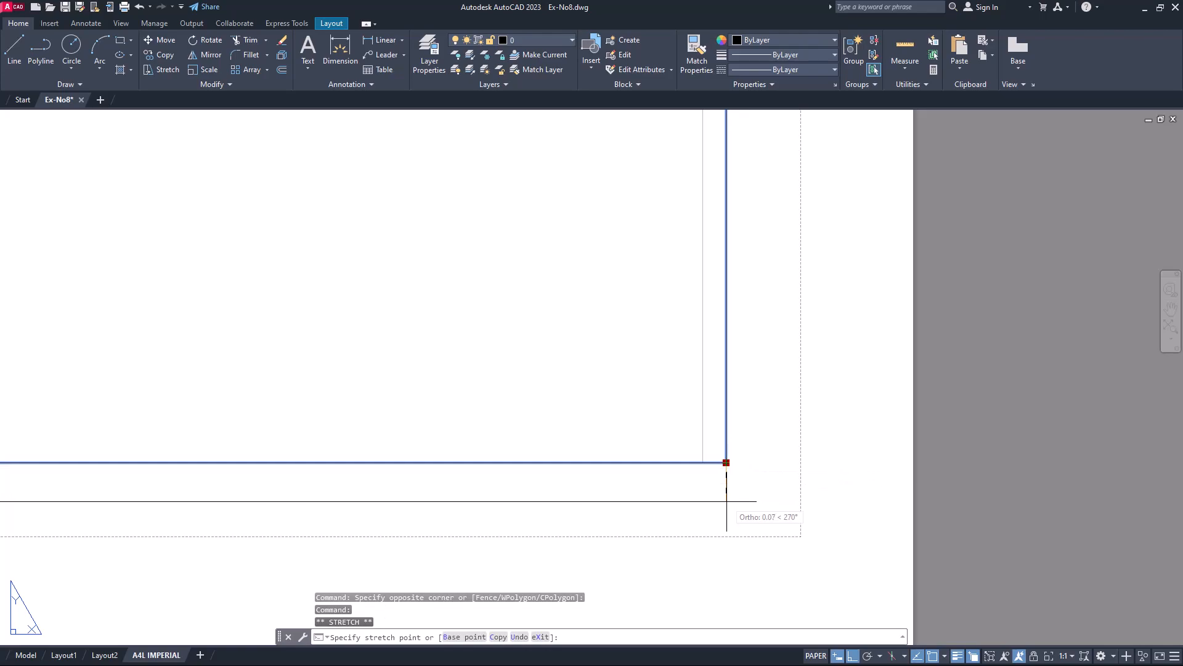
click(727, 501)
key(Escape)
Stretch the viewport's upper edge slightly upward so it sits closer to the dashed printable-area line.
scroll(730, 449, down, 8)
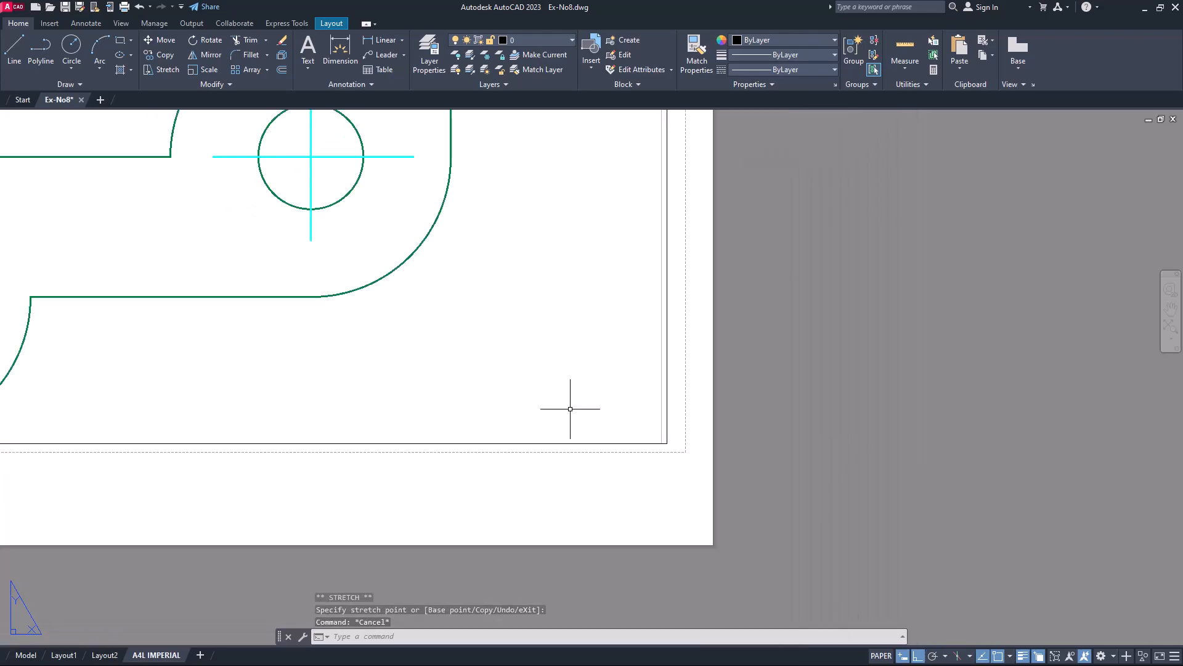
scroll(609, 489, down, 2)
scroll(542, 494, up, 2)
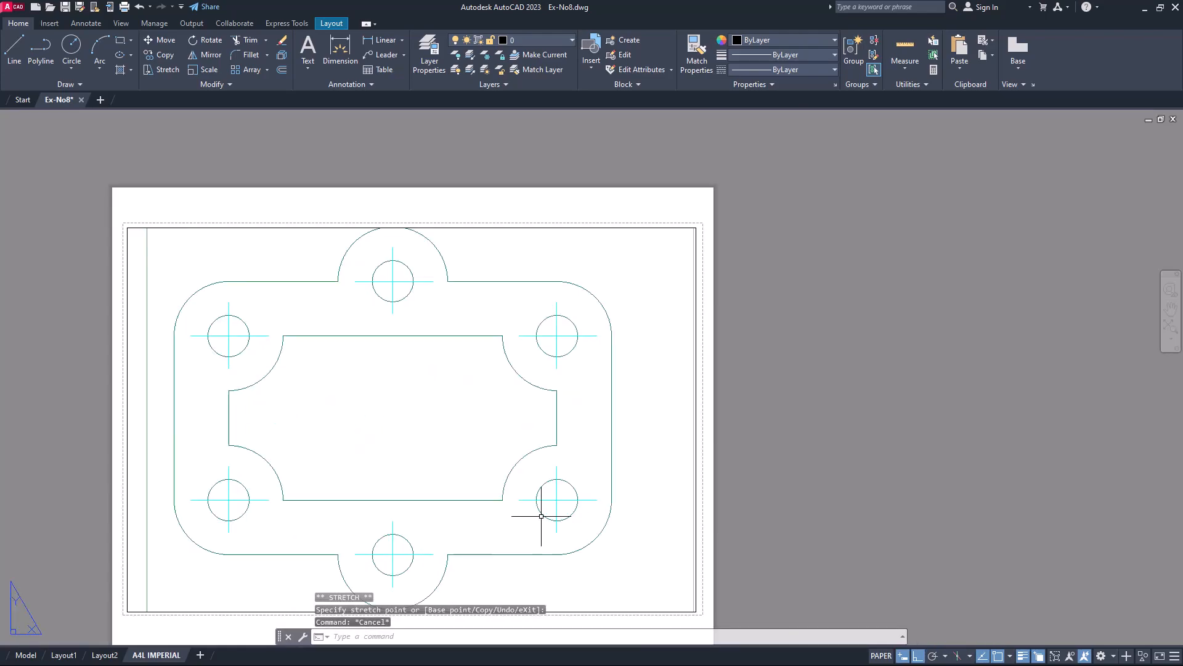
scroll(538, 245, up, 5)
click(794, 217)
click(789, 223)
click(799, 216)
scroll(799, 217, up, 4)
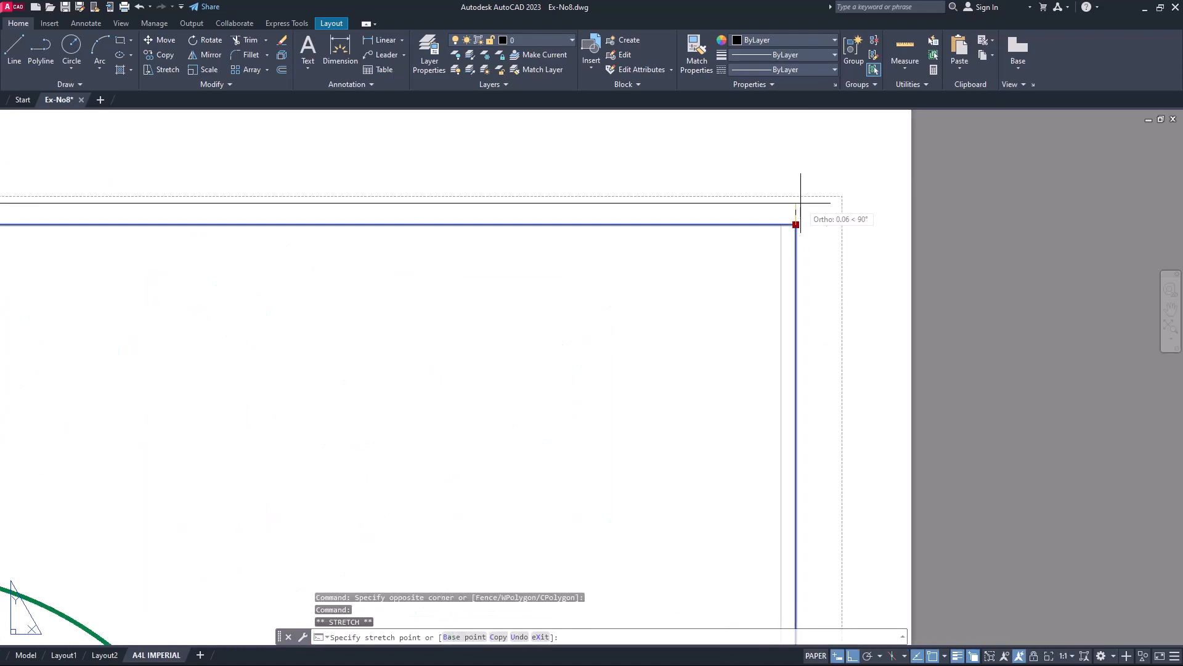
click(793, 211)
scroll(620, 413, down, 6)
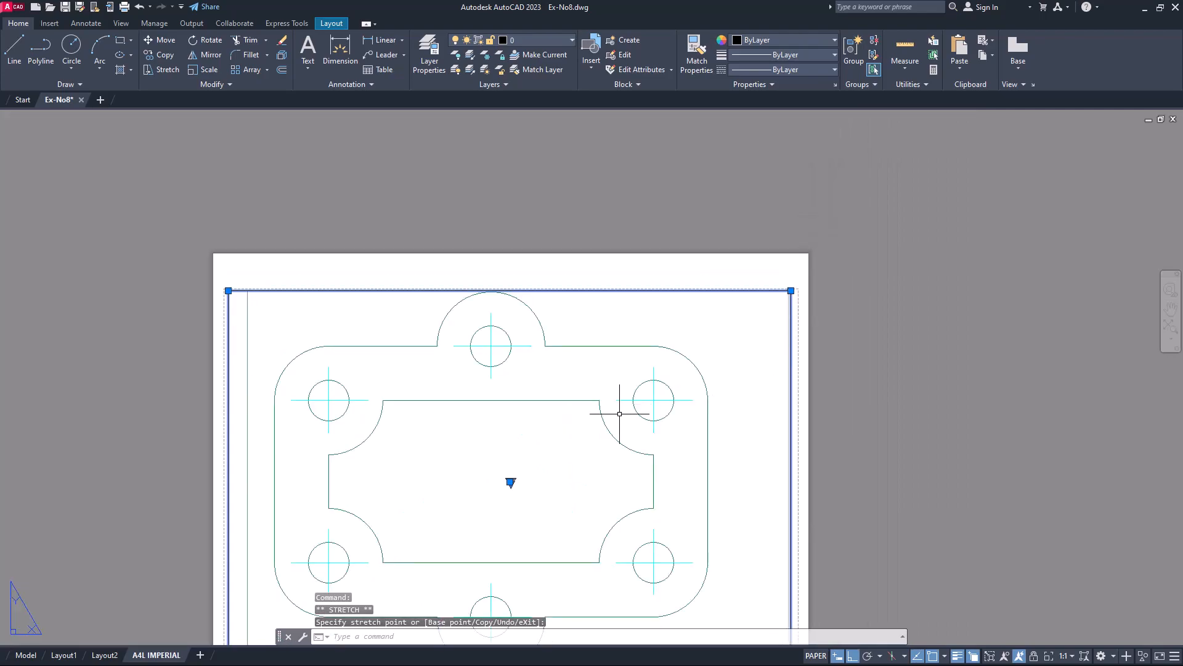
key(Escape)
Activate the layout viewport, re-centre the six-hole plate inside its enlarged frame and save the drawing.
middle_drag(620, 489, 600, 340)
double_click(721, 345)
middle_drag(719, 346, 704, 364)
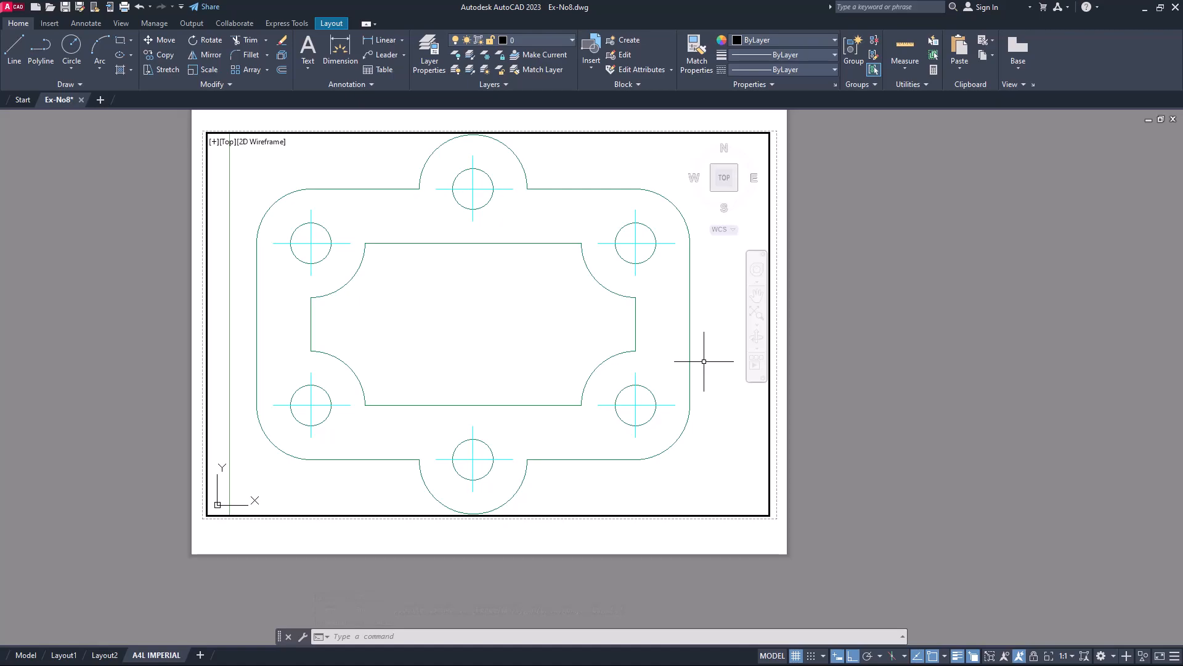
key(ctrl+s)
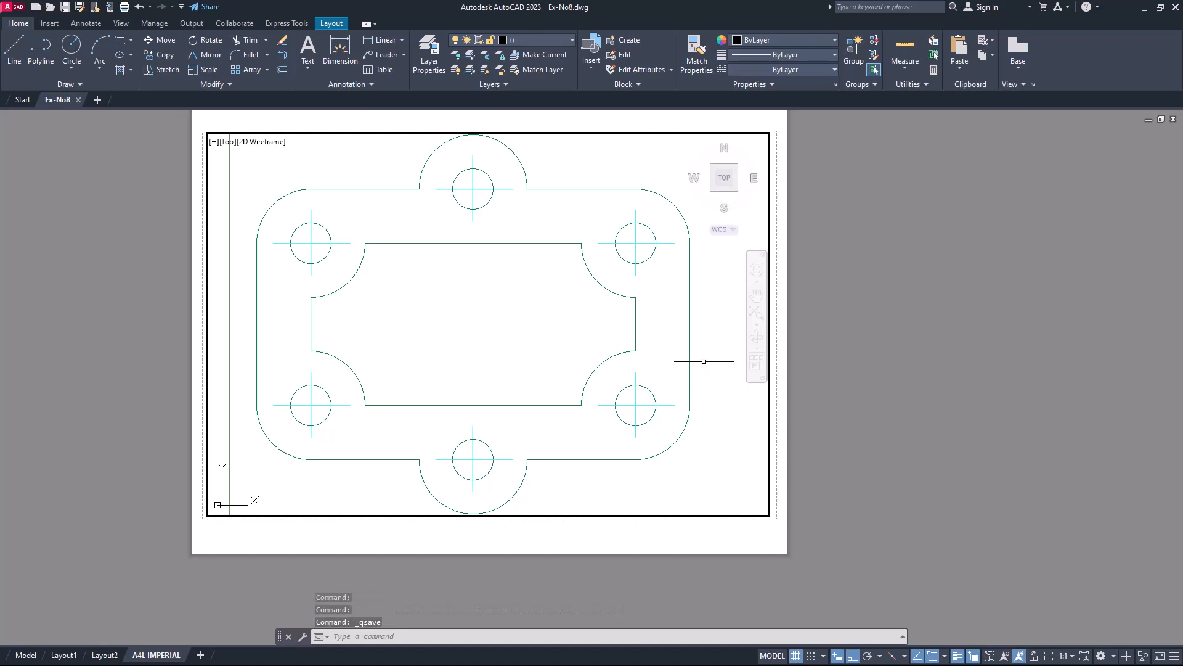
Preview the plot of the A4L IMPERIAL layout with the six-hole plate, and leave without plotting.
key(ctrl+p)
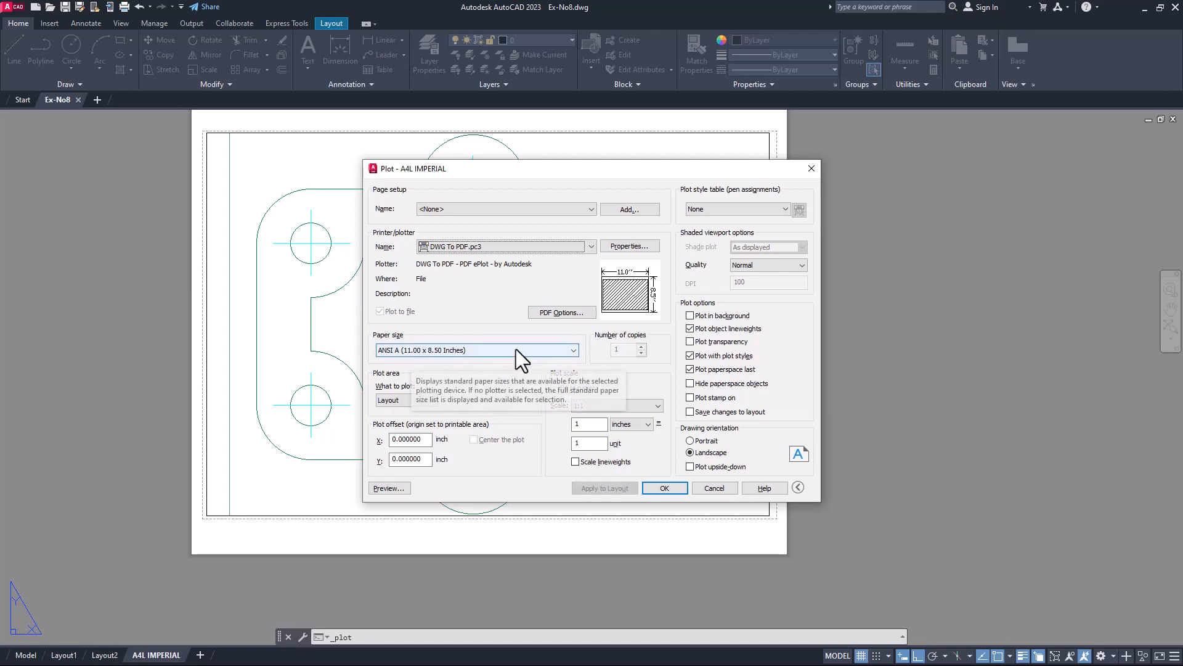
click(387, 487)
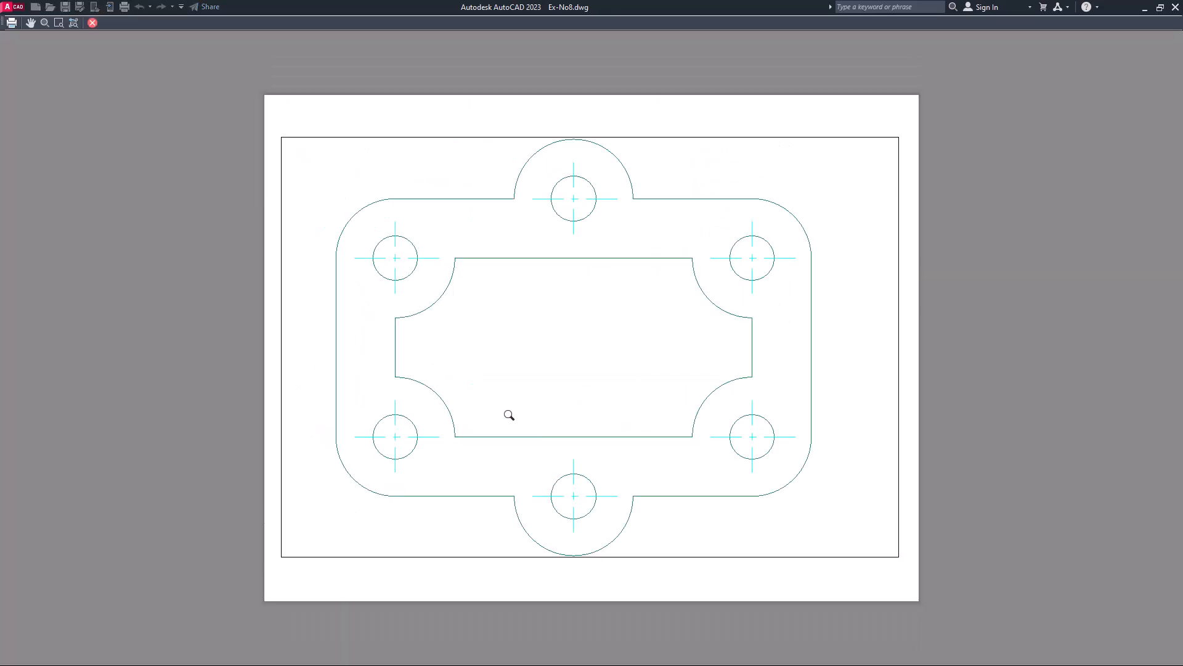
right_click(509, 321)
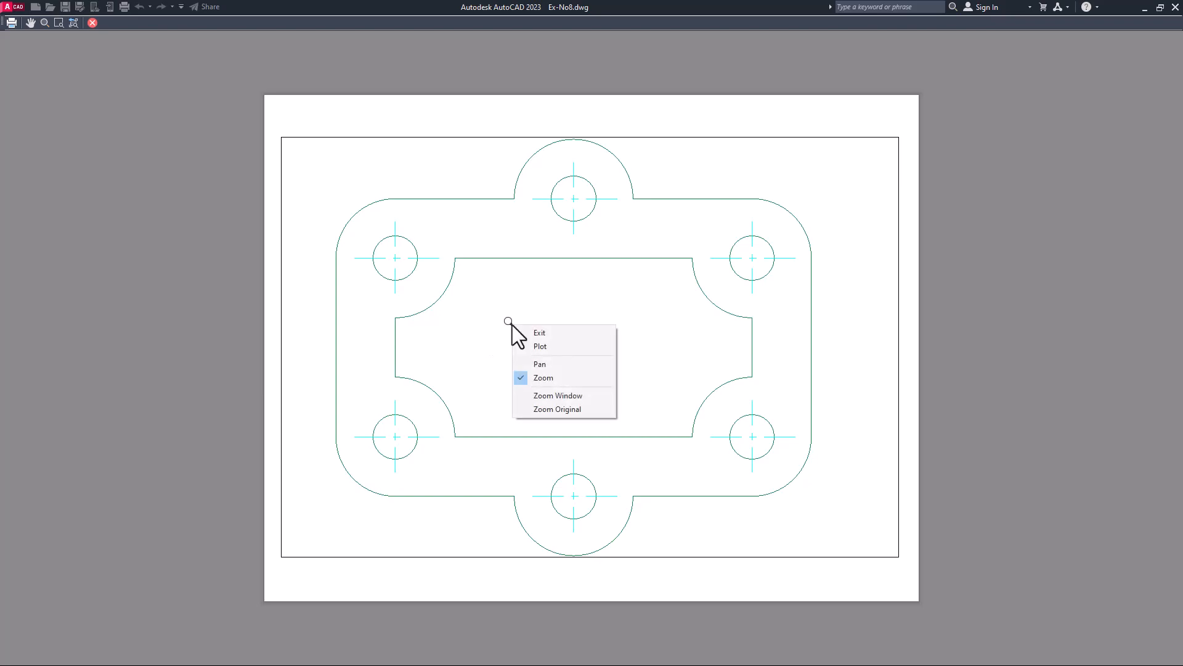
click(538, 333)
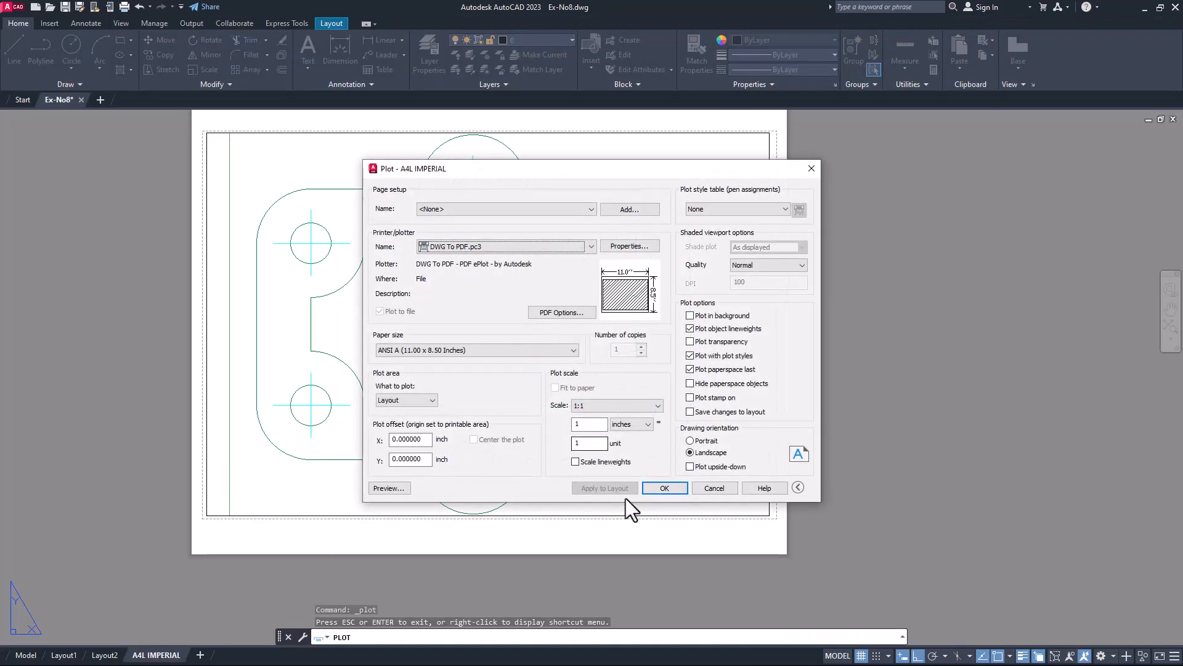
click(718, 485)
Bring the flange's front and side views into the viewport at 1:1 scale, centre them and return to paper space.
middle_drag(442, 367, 418, 184)
scroll(452, 352, down, 1)
middle_drag(468, 400, 431, 191)
scroll(515, 333, up, 2)
middle_drag(515, 333, 614, 375)
click(1060, 656)
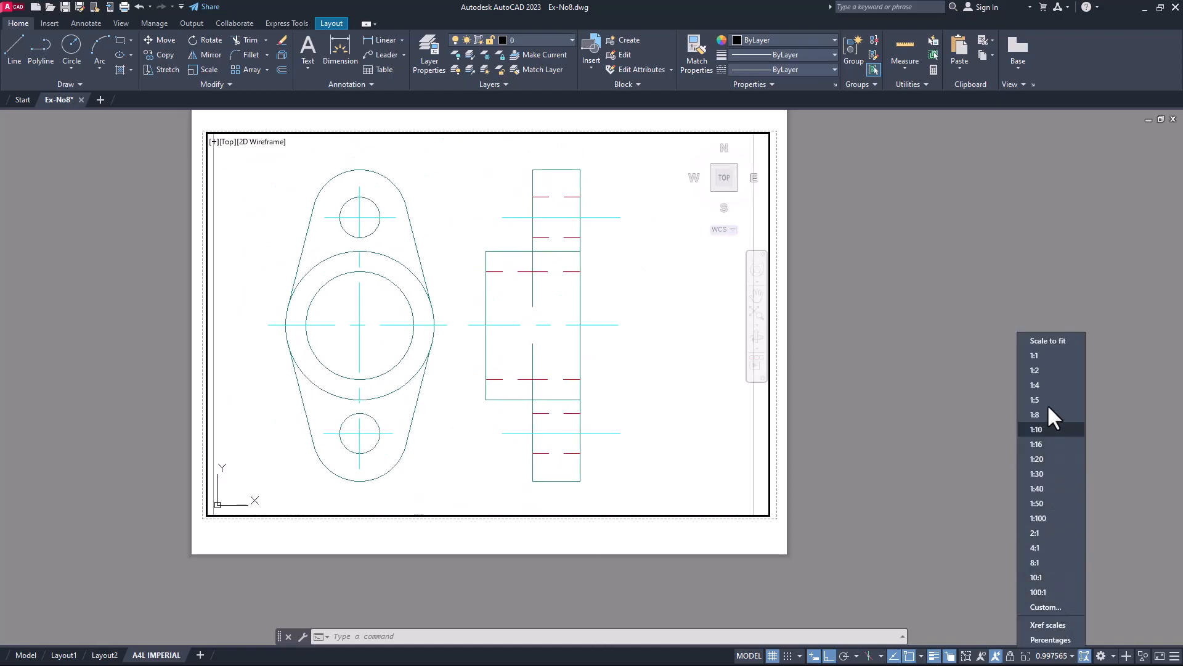
click(1042, 356)
middle_drag(619, 391, 636, 393)
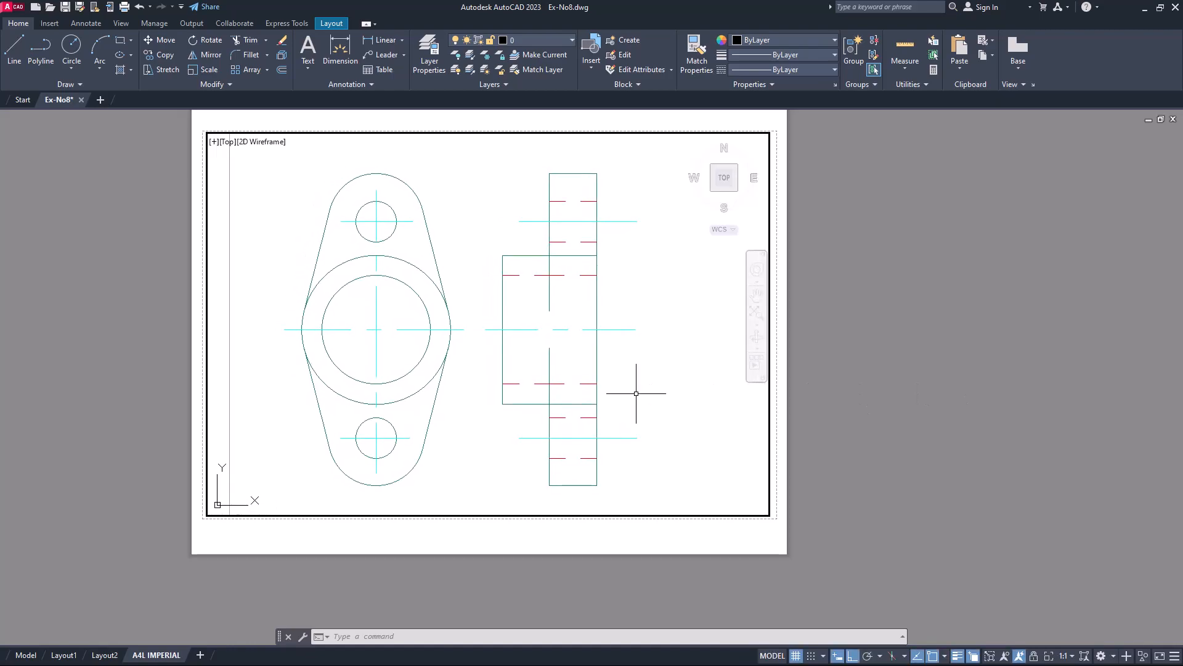
double_click(516, 545)
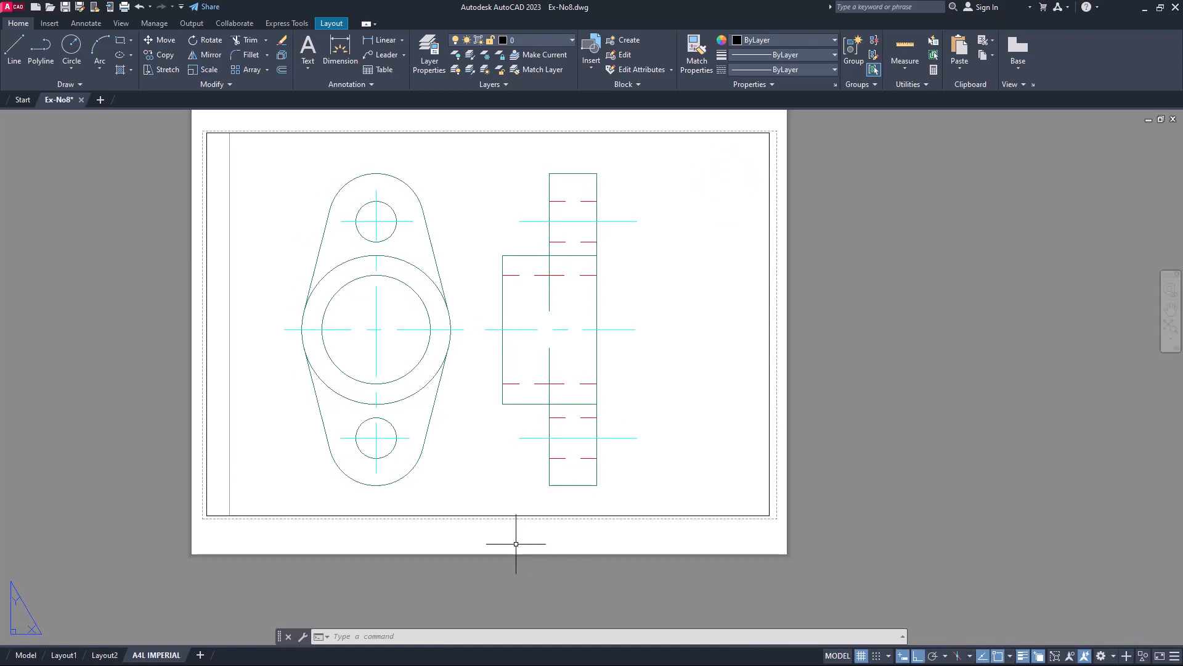
Preview the flange layout, plot it to Documents as Ex-No8-A4L IMPERIAL.pdf and close the PDF viewer.
key(ctrl+p)
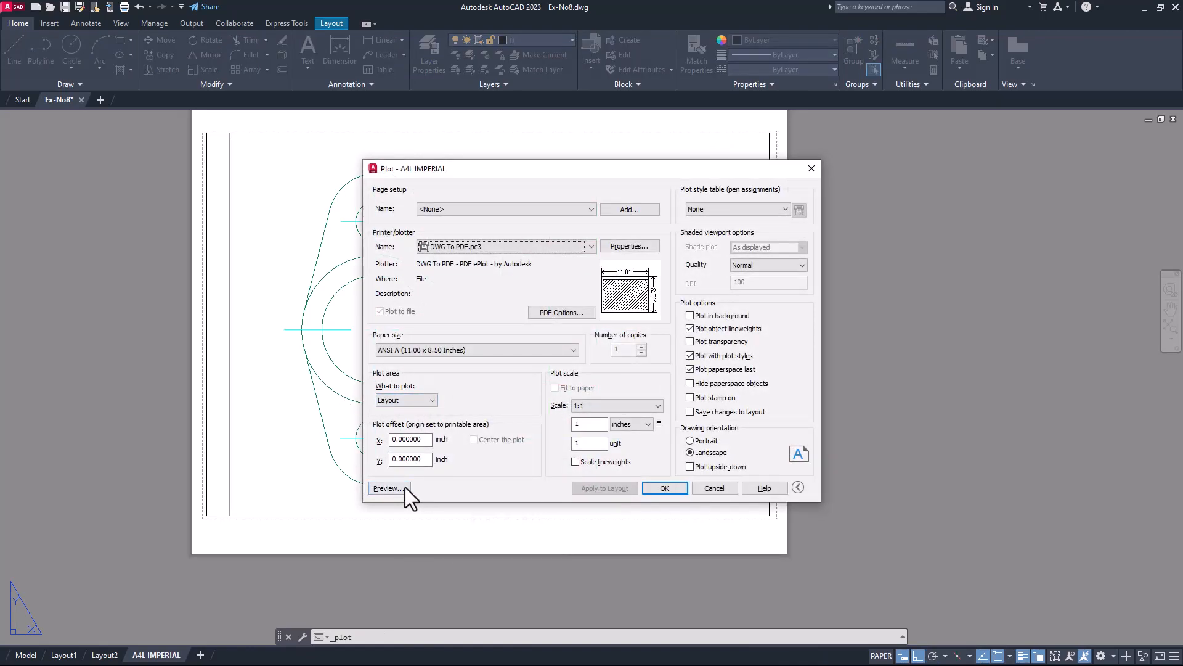
click(405, 487)
right_click(612, 323)
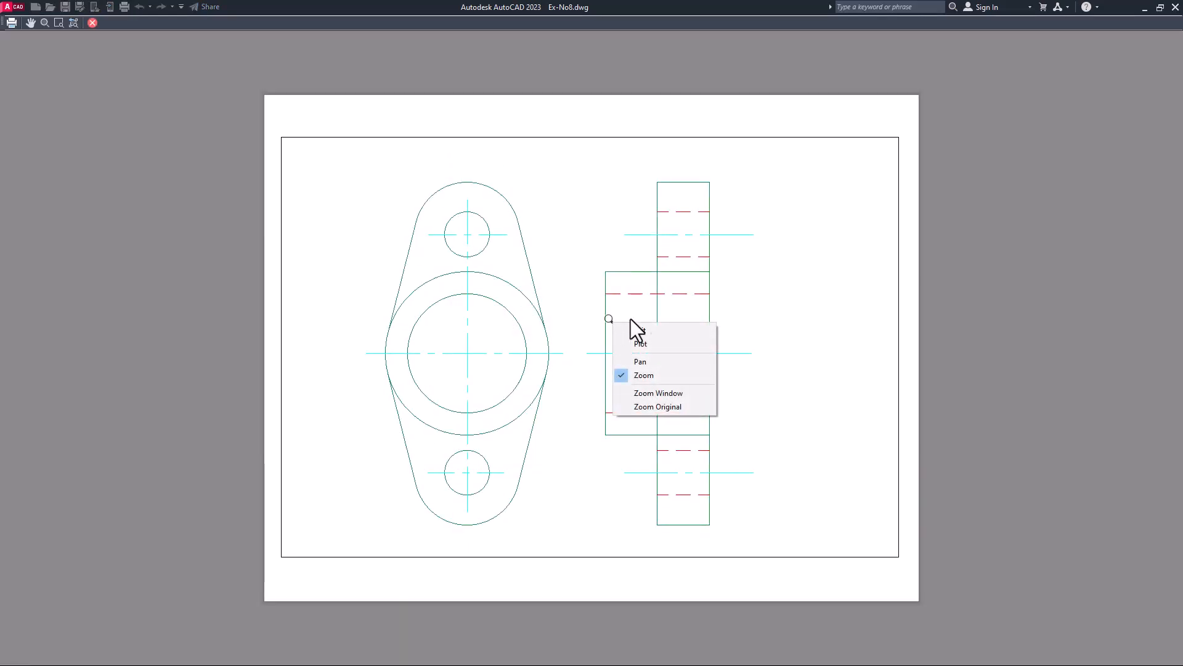
click(650, 345)
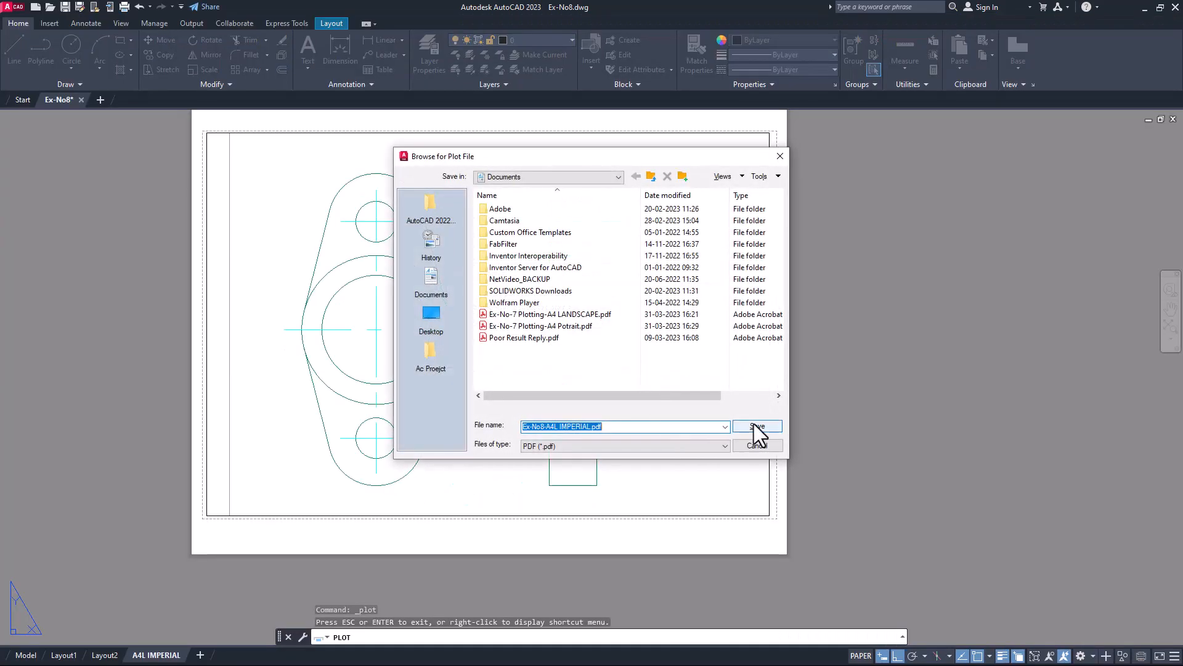
click(755, 426)
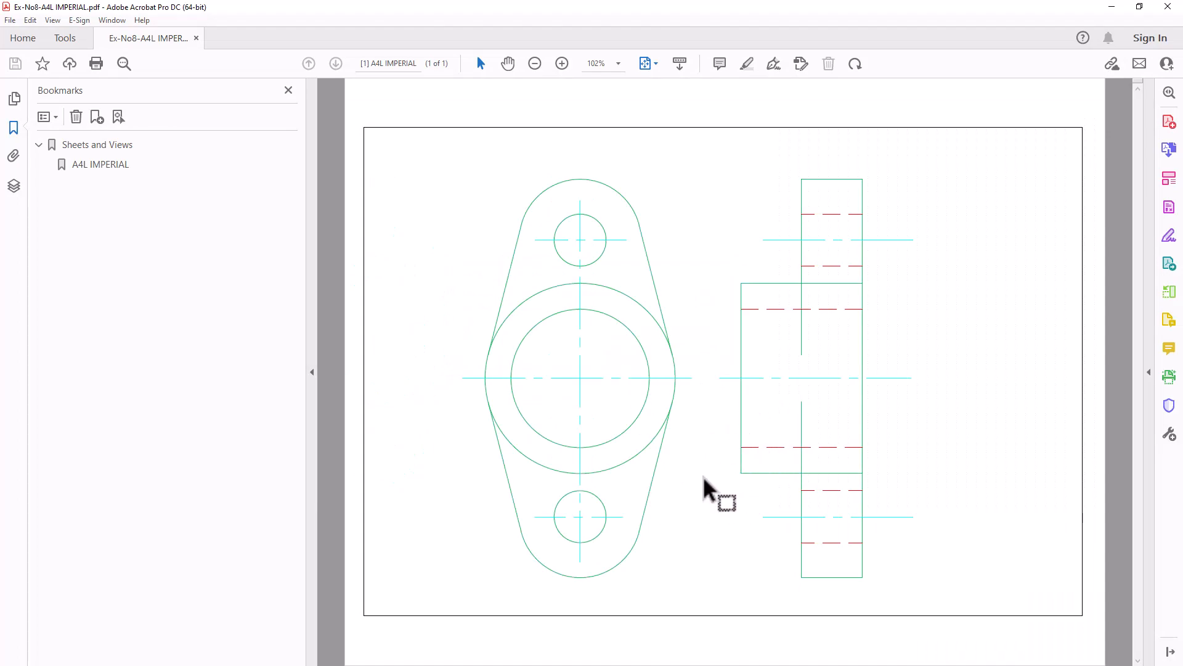
click(1167, 7)
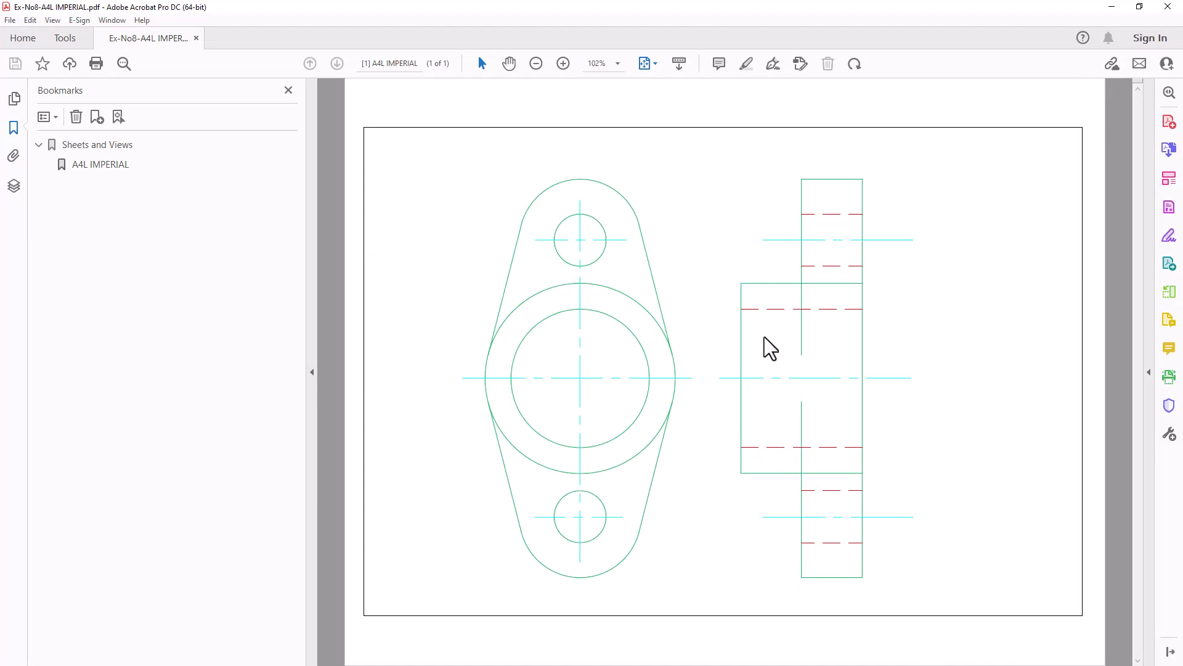